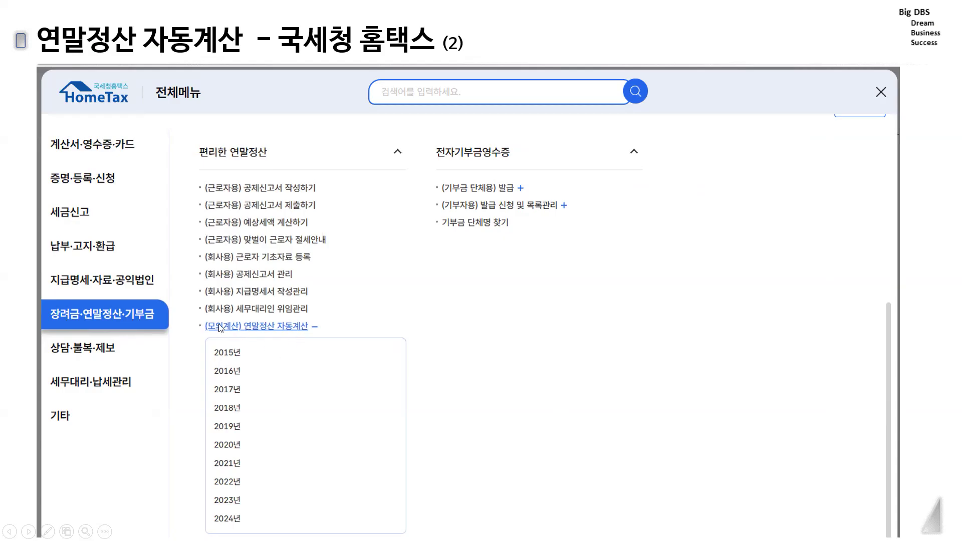
left_click(339, 374)
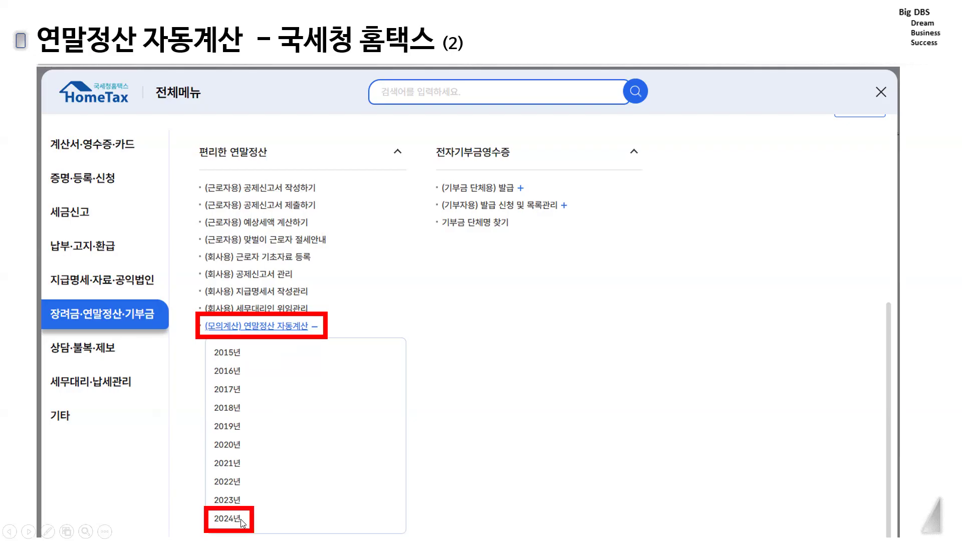
left_click(524, 454)
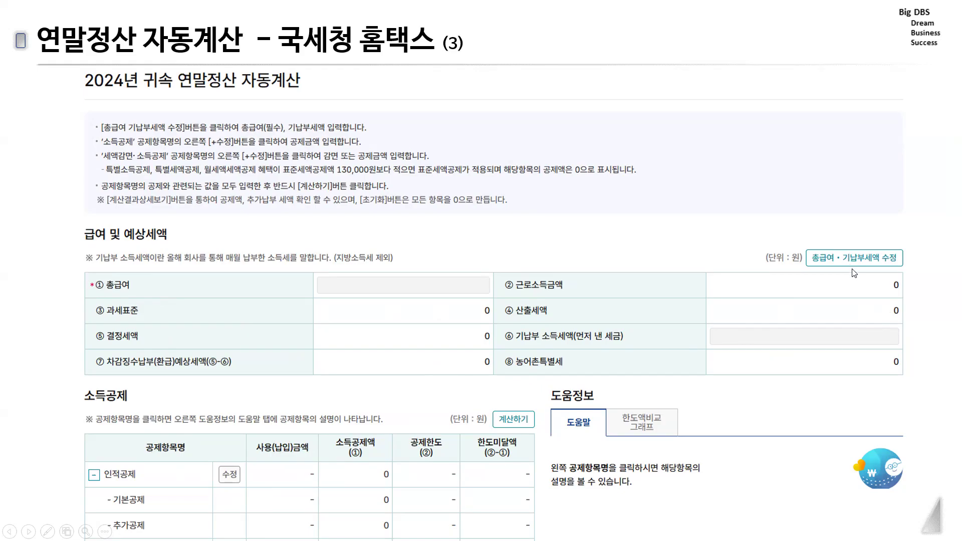
left_click(802, 284)
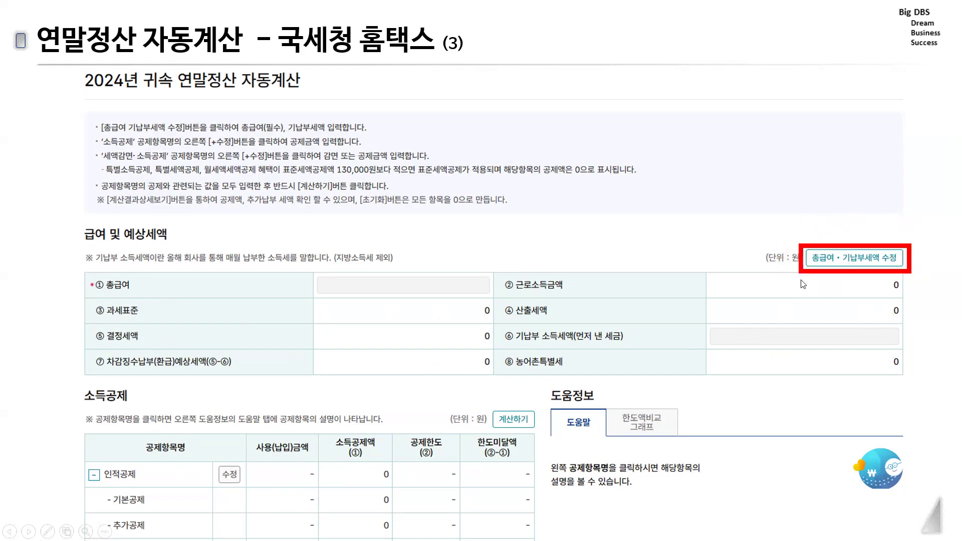
left_click(803, 284)
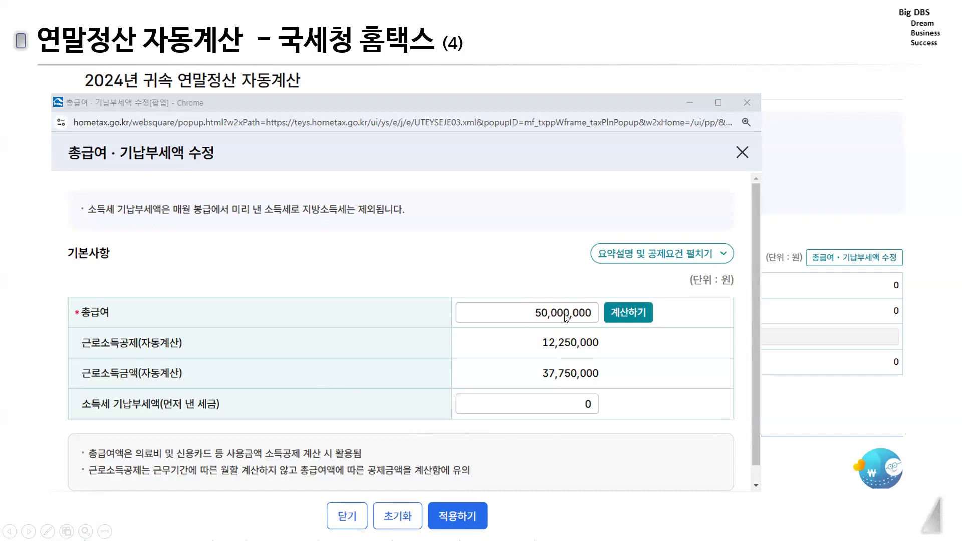
left_click(640, 323)
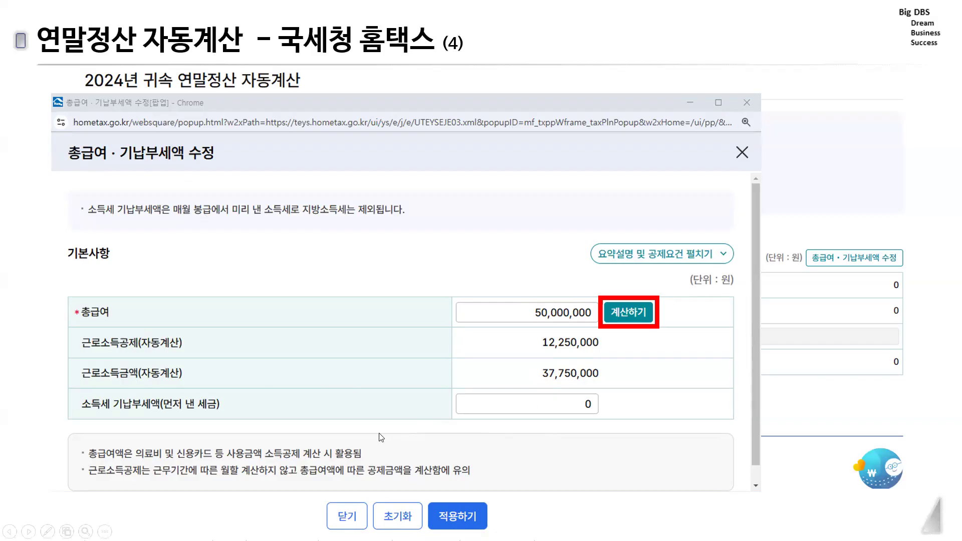
left_click(137, 411)
key("Right")
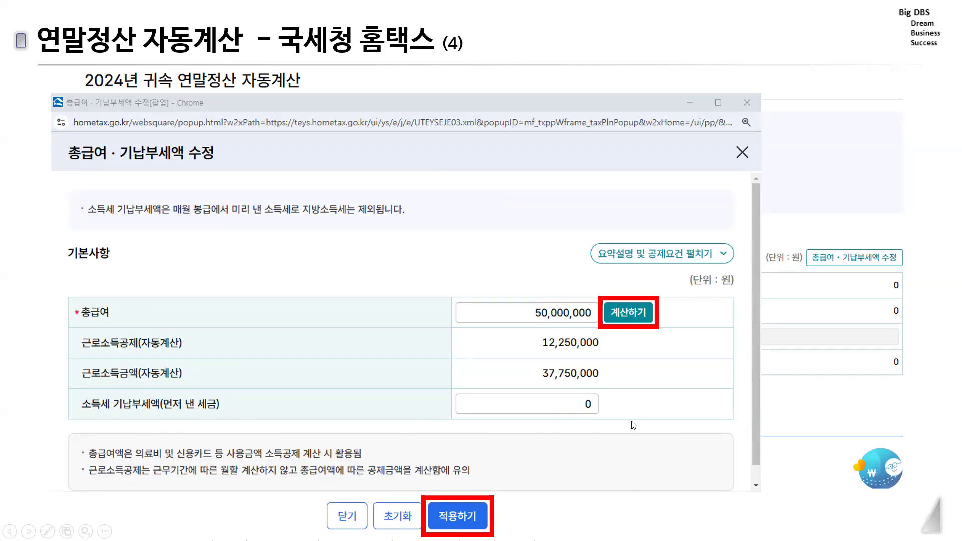
left_click(652, 425)
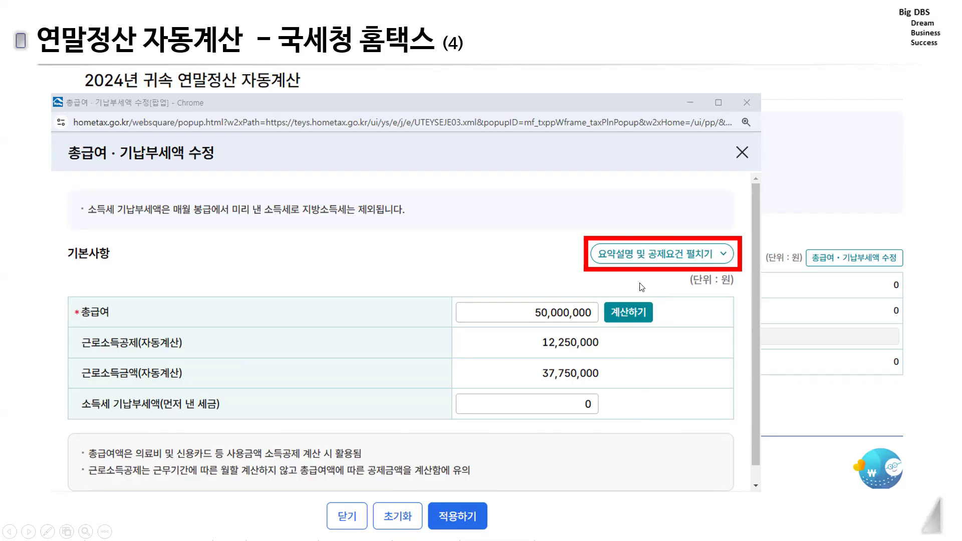
left_click(671, 341)
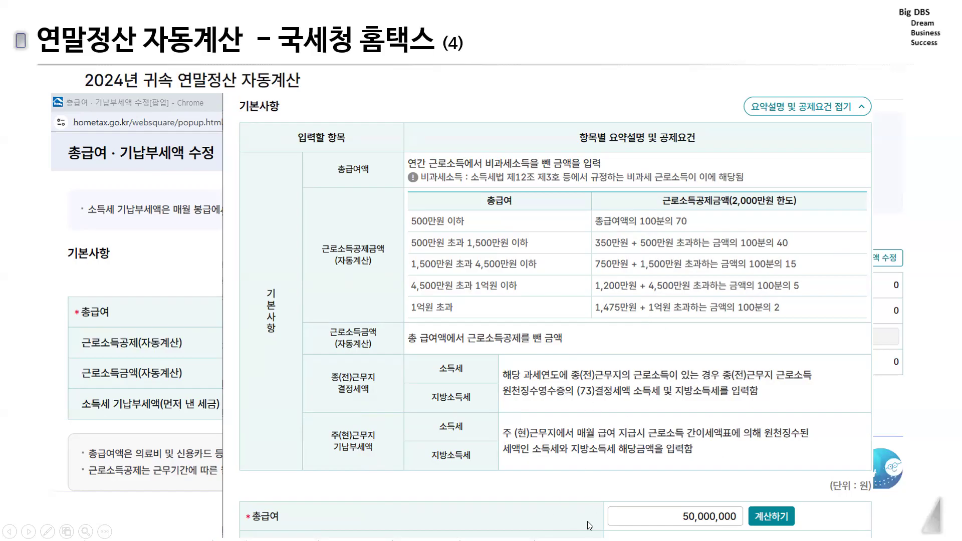
left_click(791, 146)
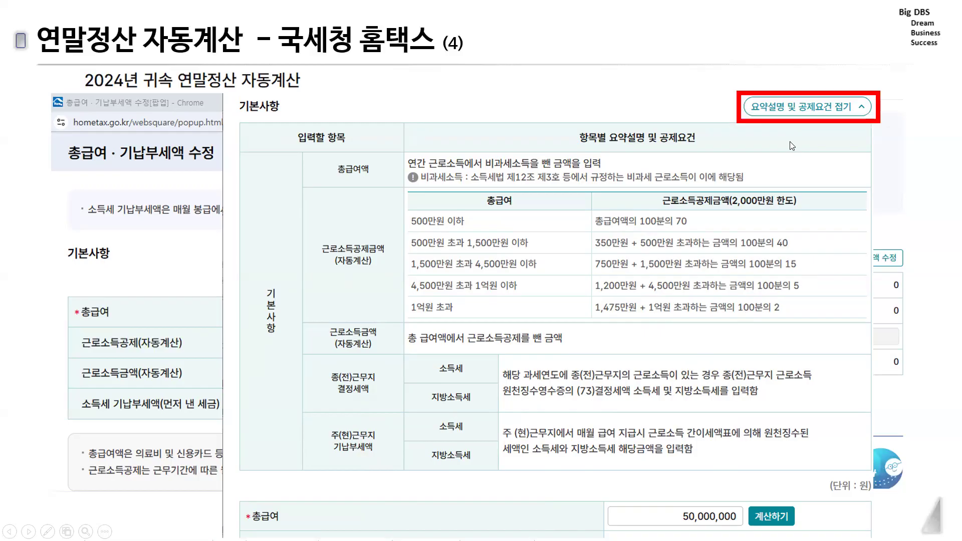
left_click(792, 145)
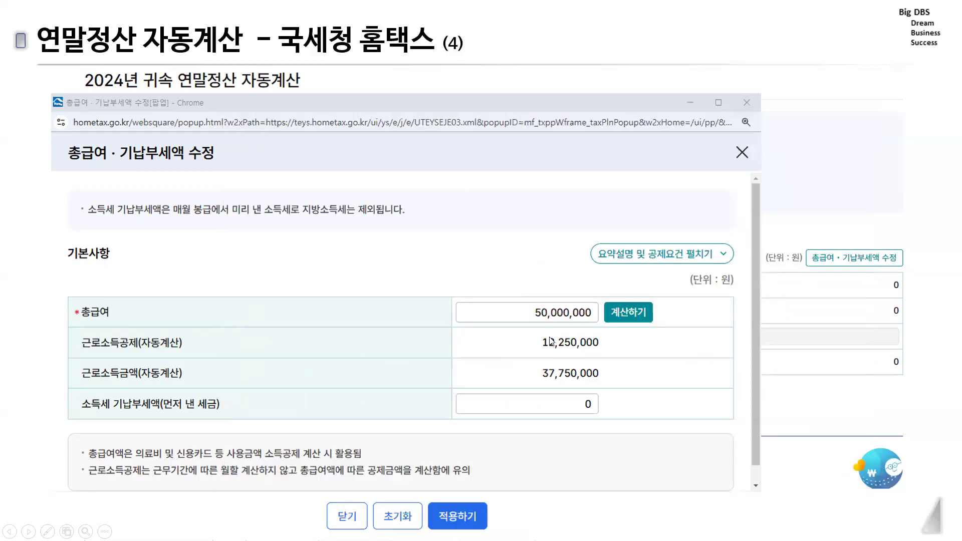
left_click(509, 500)
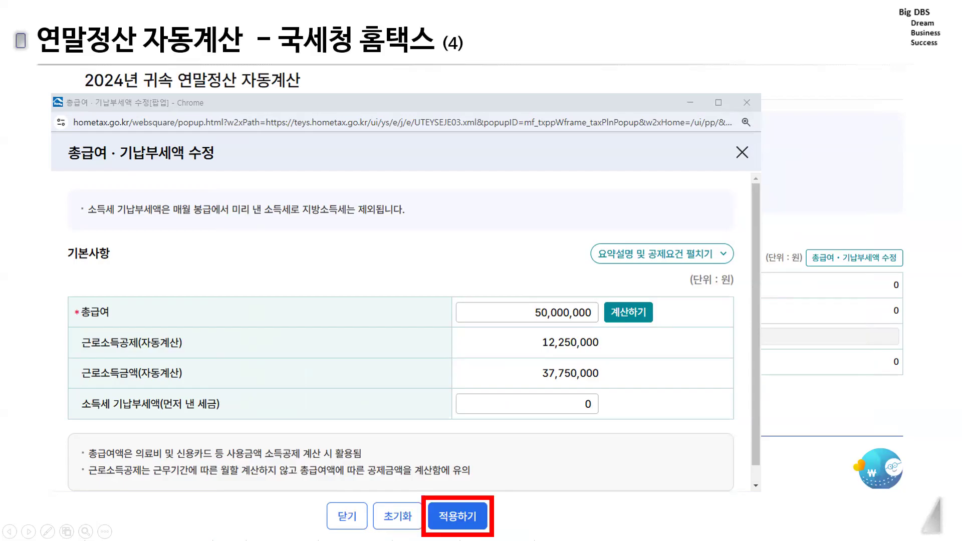
left_click(556, 451)
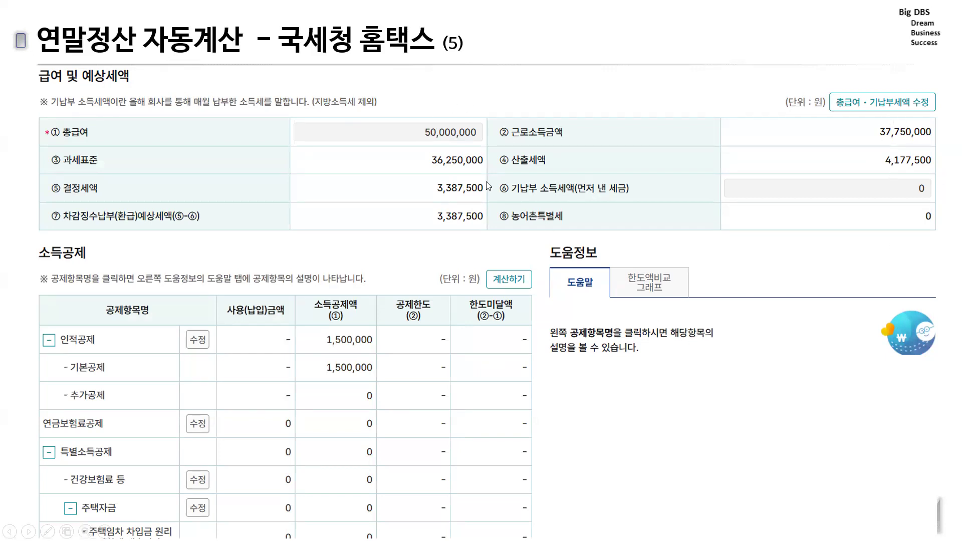
left_click(448, 173)
Switch to the HomeTax site in Chrome and show the 장려금·연말정산·기부금 category of its full site menu
key("alt+Tab")
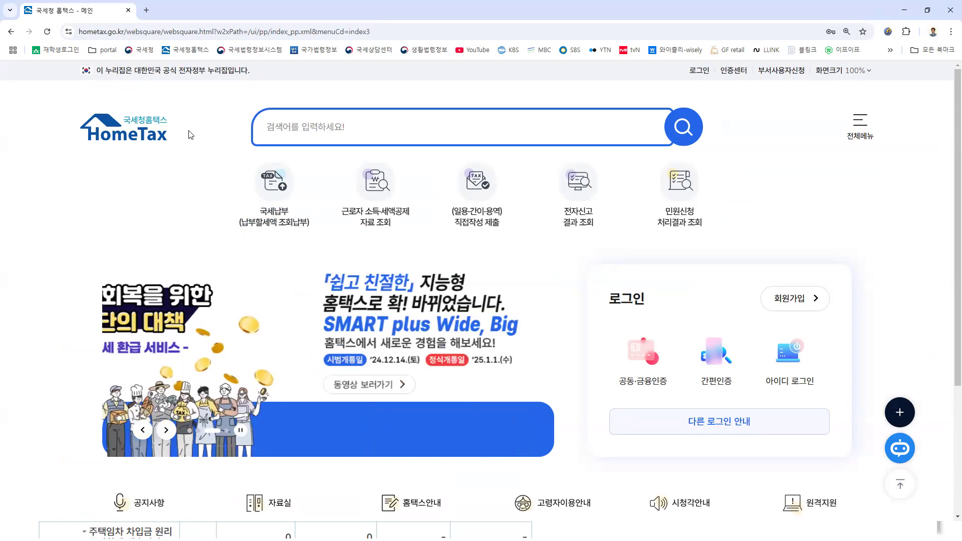
left_click(122, 133)
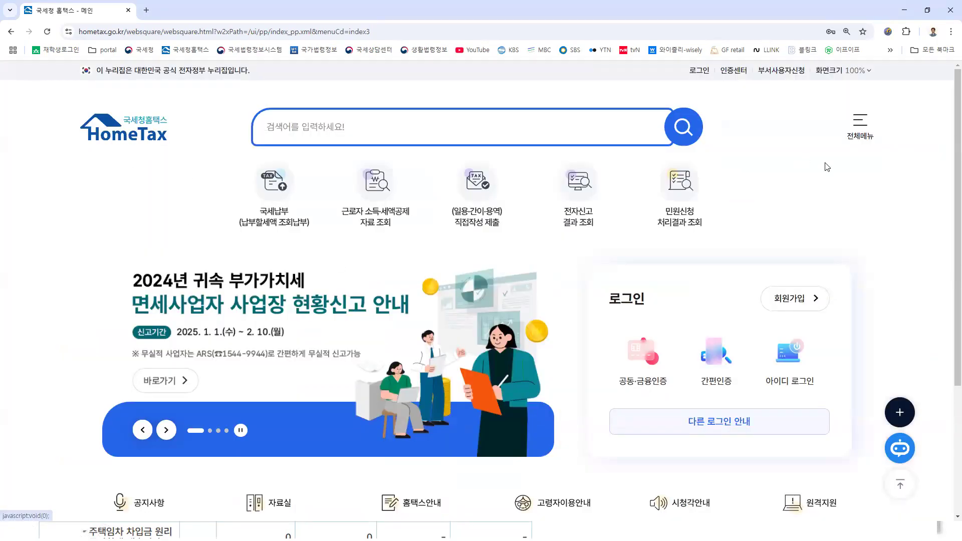
left_click(861, 125)
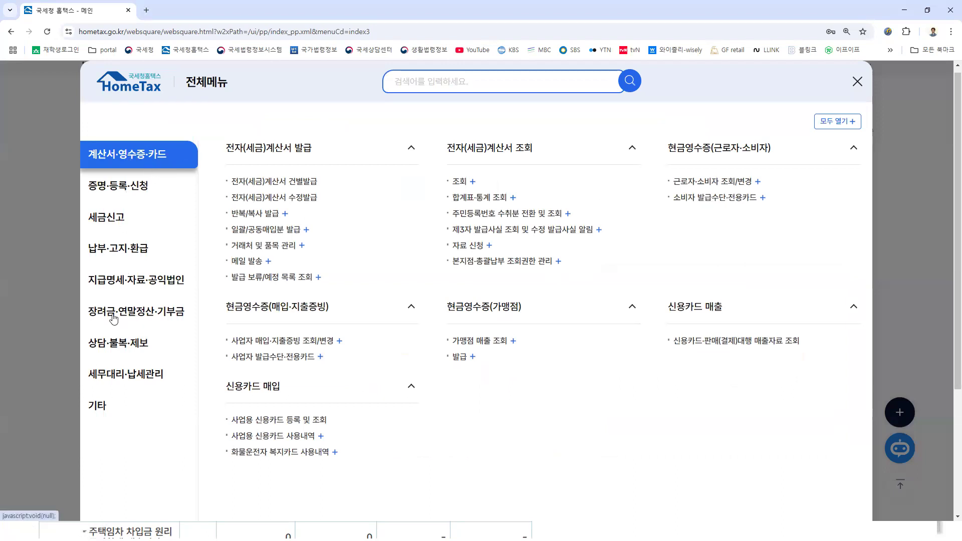
left_click(145, 313)
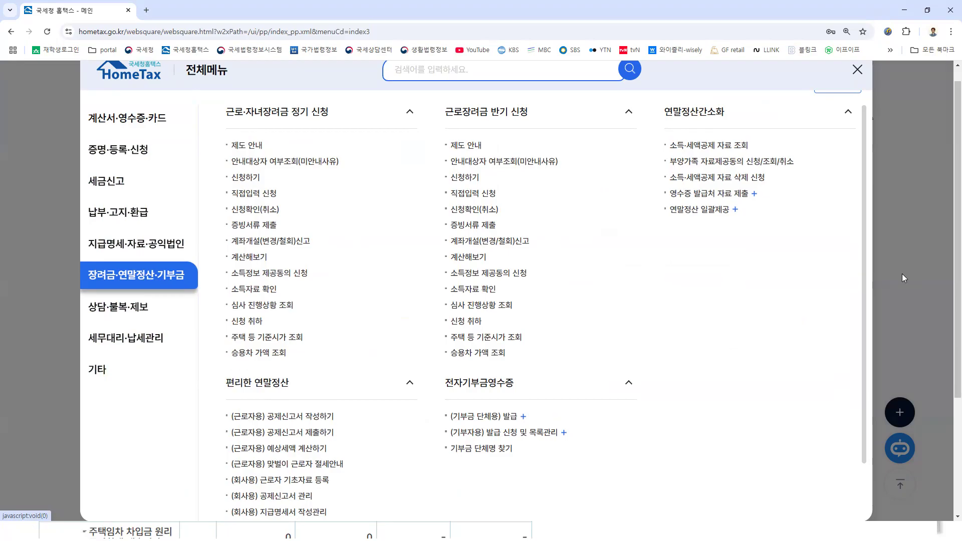
Open the 2024년 version of the (모의계산) 연말정산 자동계산 year-end tax calculator
left_click_drag(864, 239, 863, 296)
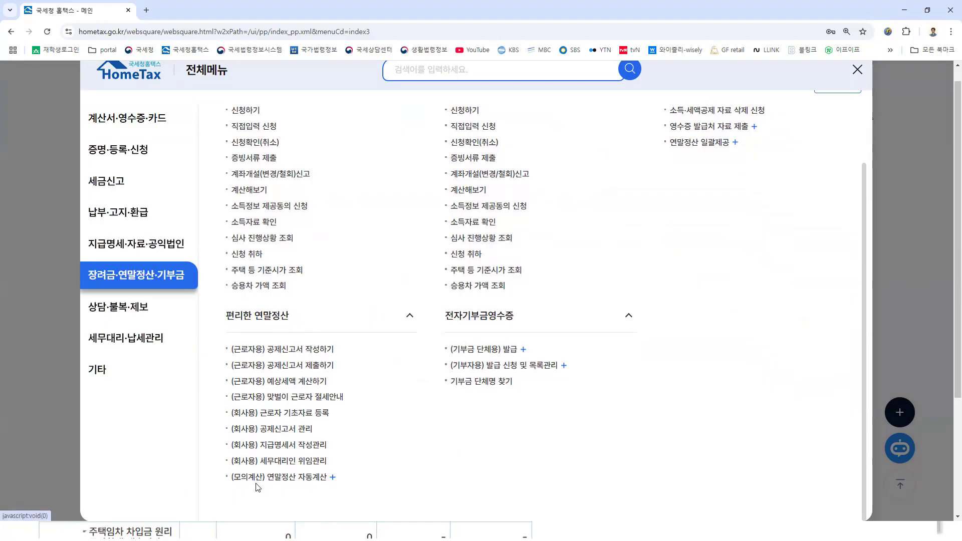
left_click(310, 482)
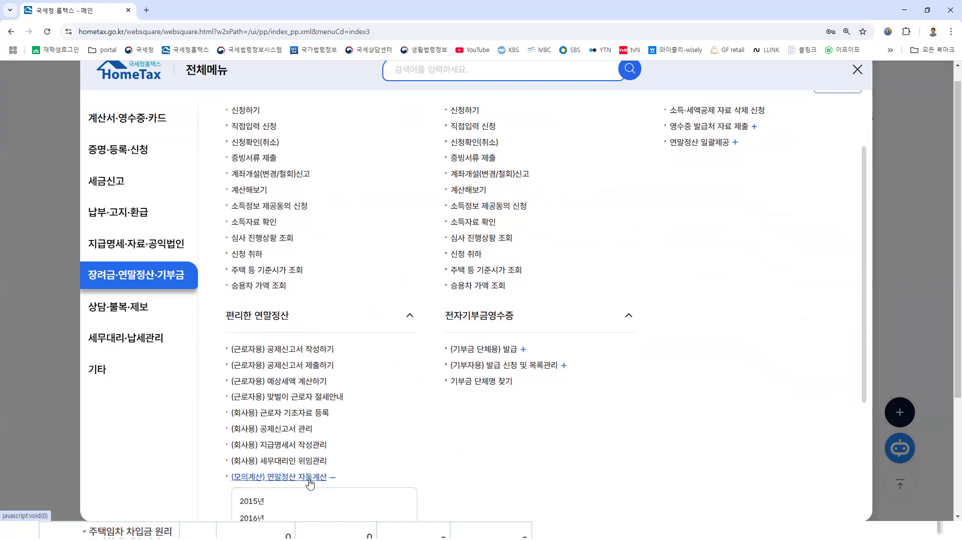
left_click_drag(861, 342, 847, 496)
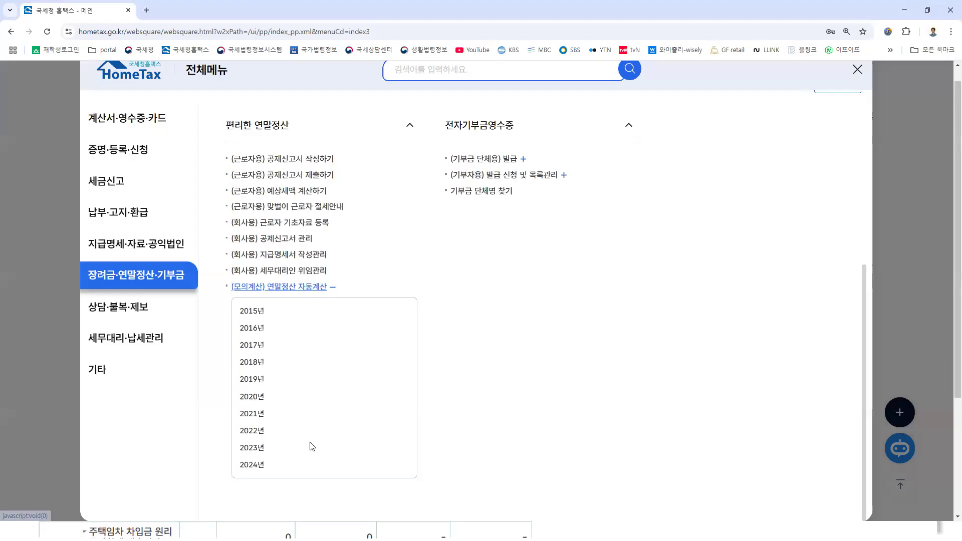
left_click(252, 466)
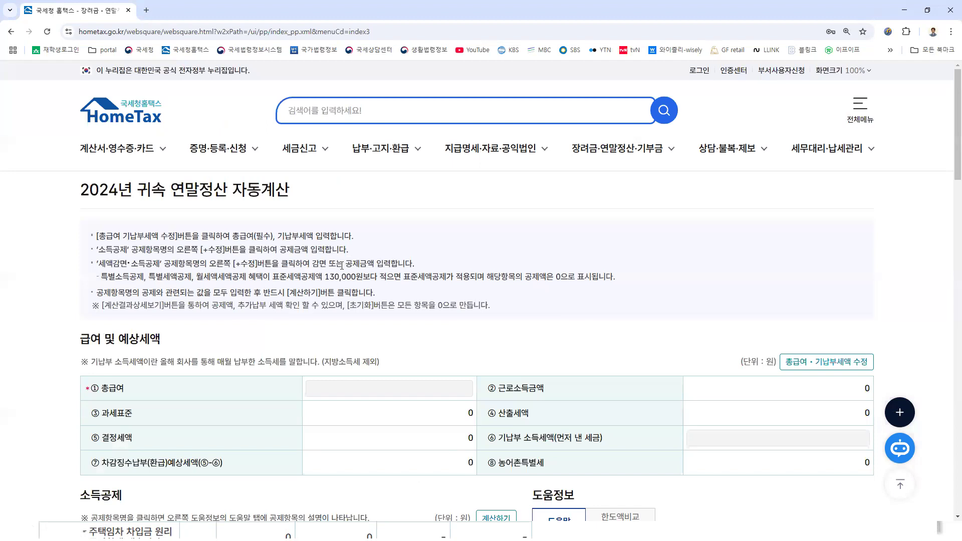
Open the 총급여·기납부세액 수정 popup for the 급여 및 예상세액 section and move it toward the middle of the page
scroll(341, 266, "down", 3)
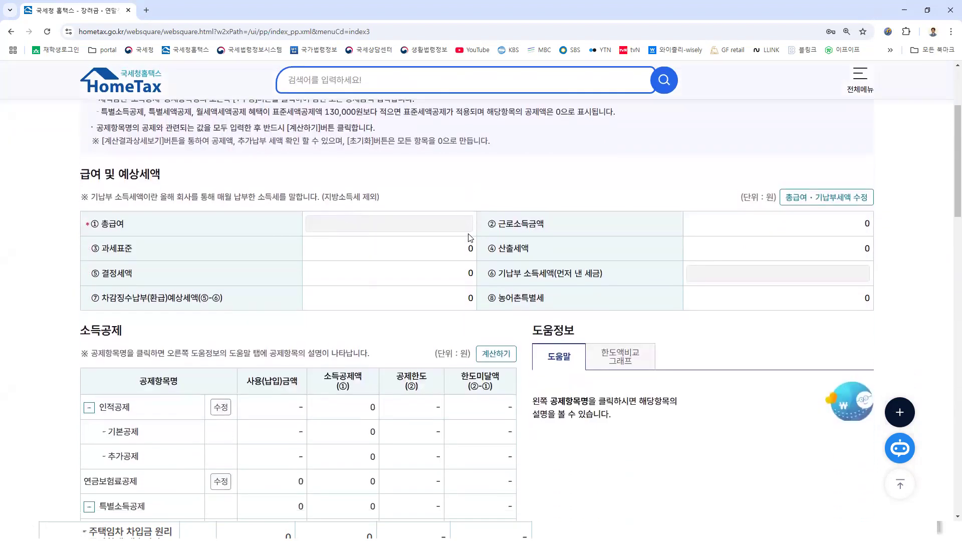
scroll(948, 179, "down", 1)
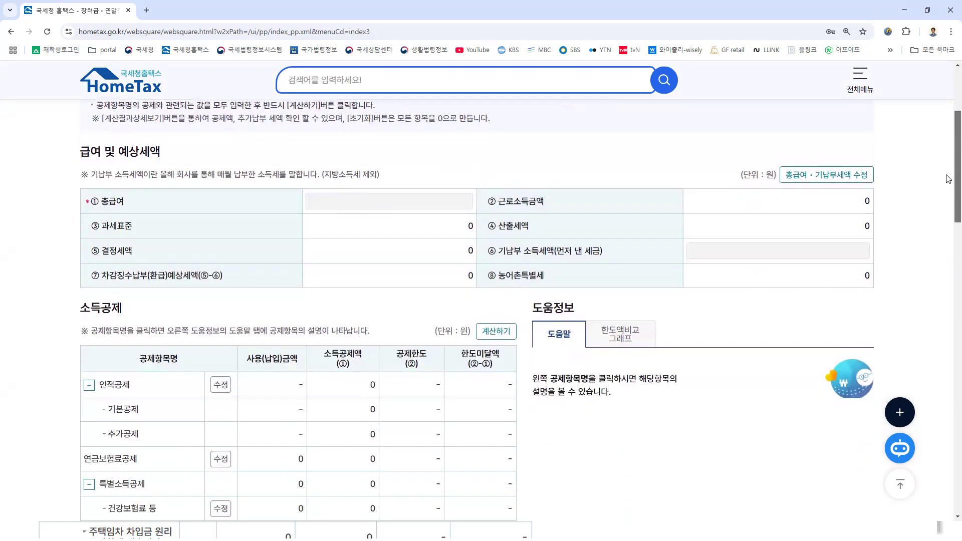
scroll(948, 179, "down", 1)
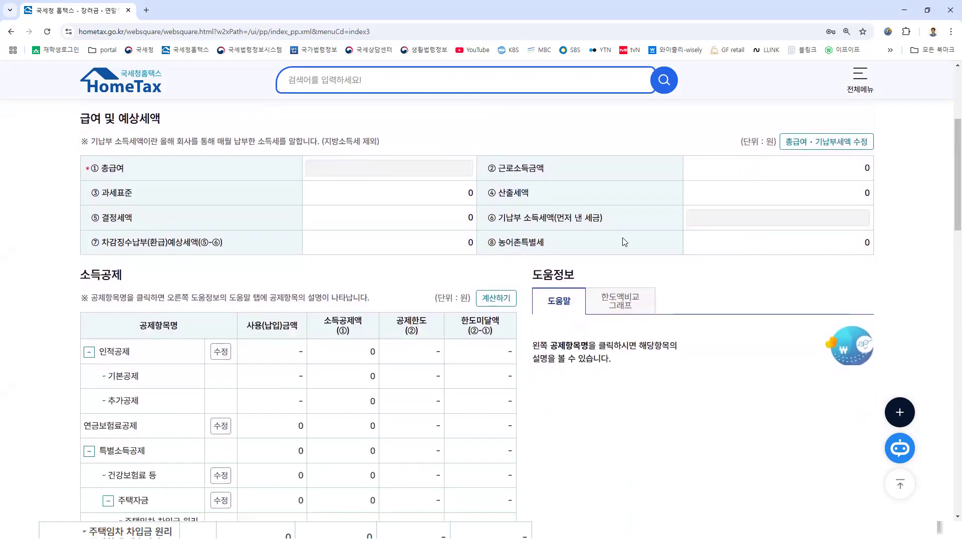
left_click(826, 148)
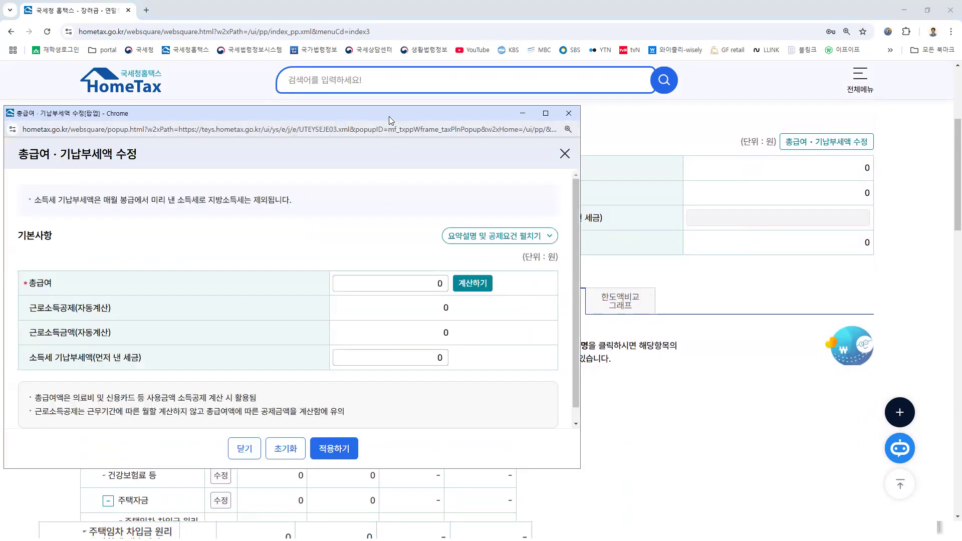
left_click_drag(422, 121, 570, 127)
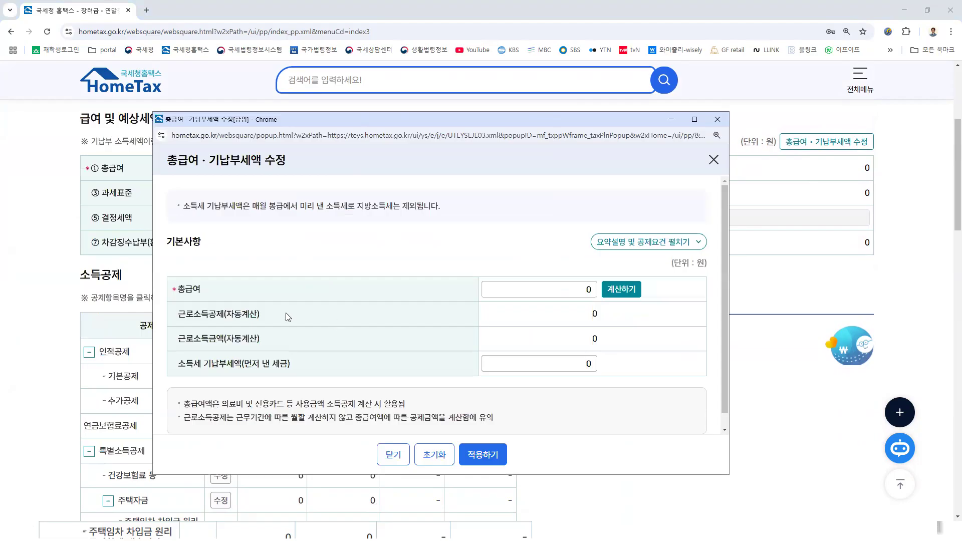
Expand the 요약설명 및 공제요건 explanation in the popup and maximize the window to read it
left_click(655, 247)
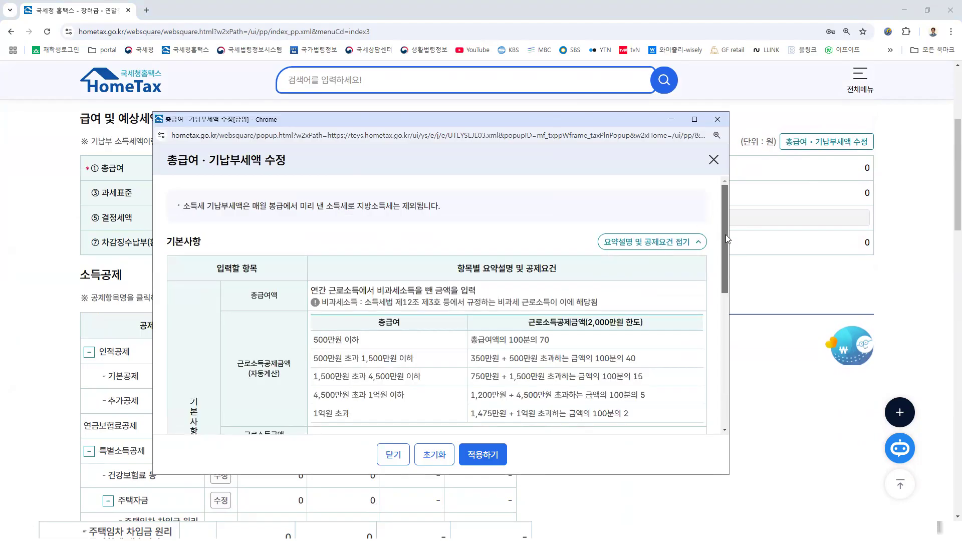
scroll(725, 235, "down", 5)
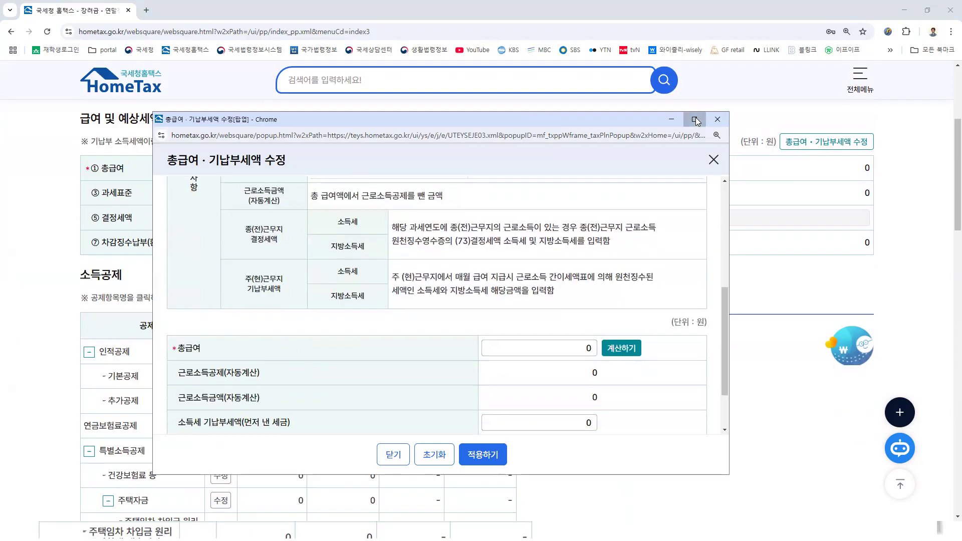
left_click(695, 121)
scroll(624, 236, "up", 5)
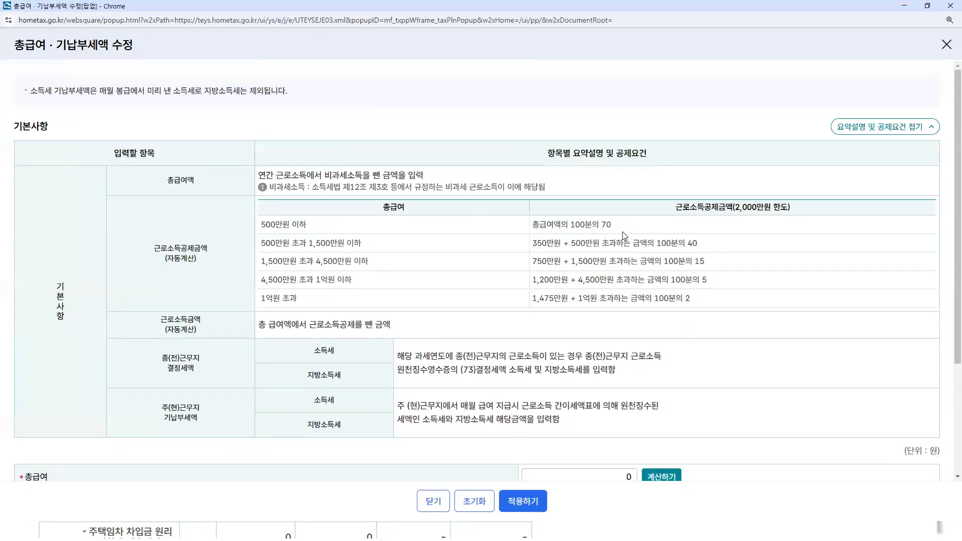
Set the total salary (총급여) to 50,000,000 won and calculate the earned income amounts
scroll(626, 217, "down", 3)
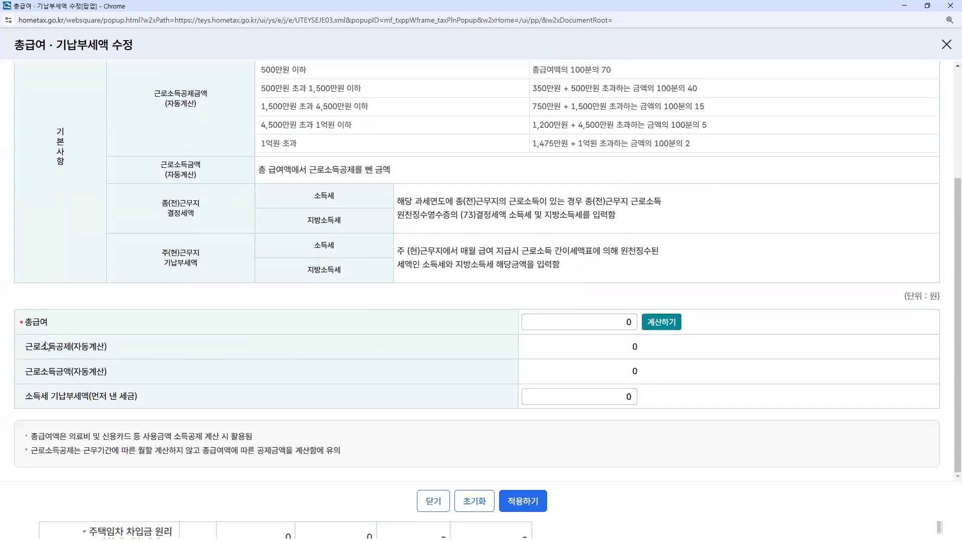
left_click(628, 322)
type("50,000,000")
left_click(669, 324)
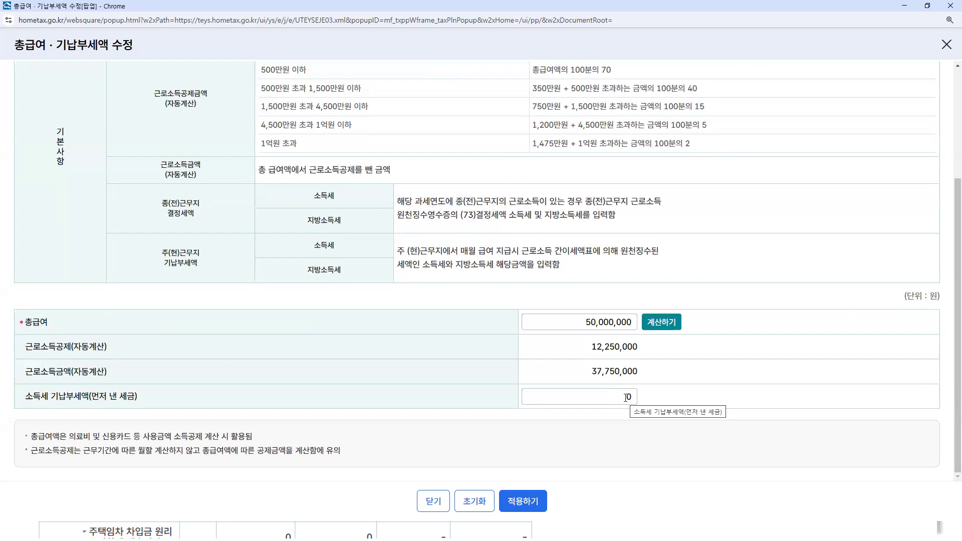
Set the prepaid income tax (소득세 기납부세액) to 2,500,000 won and apply the salary and tax entries to the calculator
left_click(626, 397)
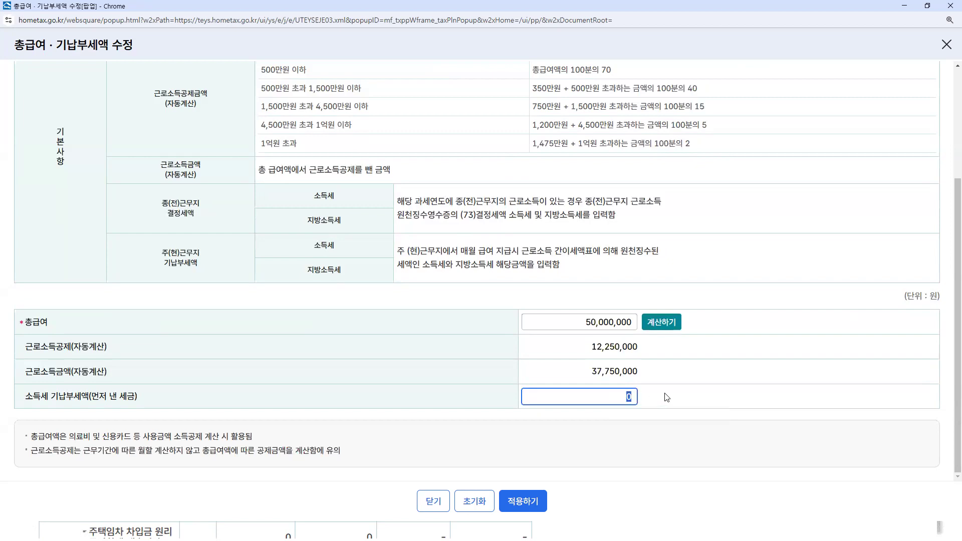
type("2500000")
left_click(524, 503)
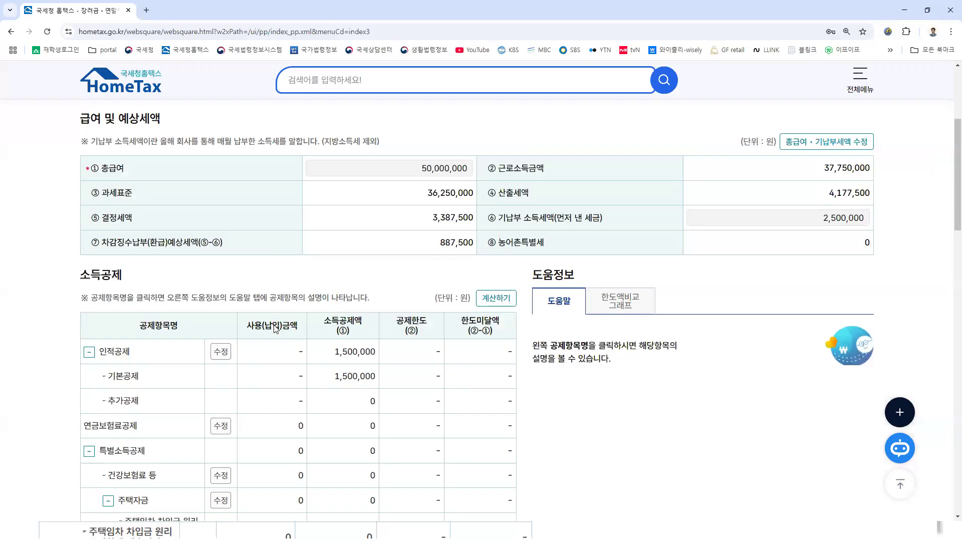
scroll(373, 361, "down", 2)
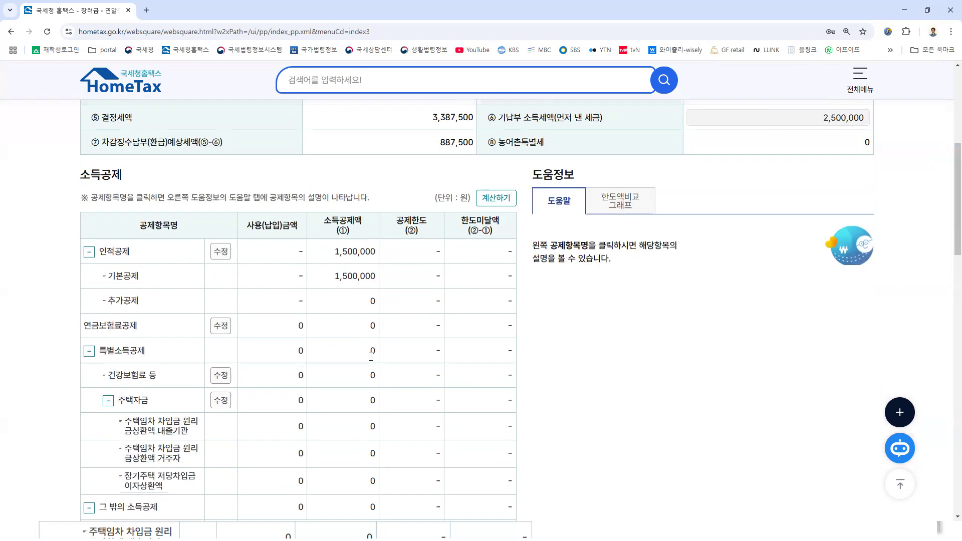
scroll(345, 284, "down", 4)
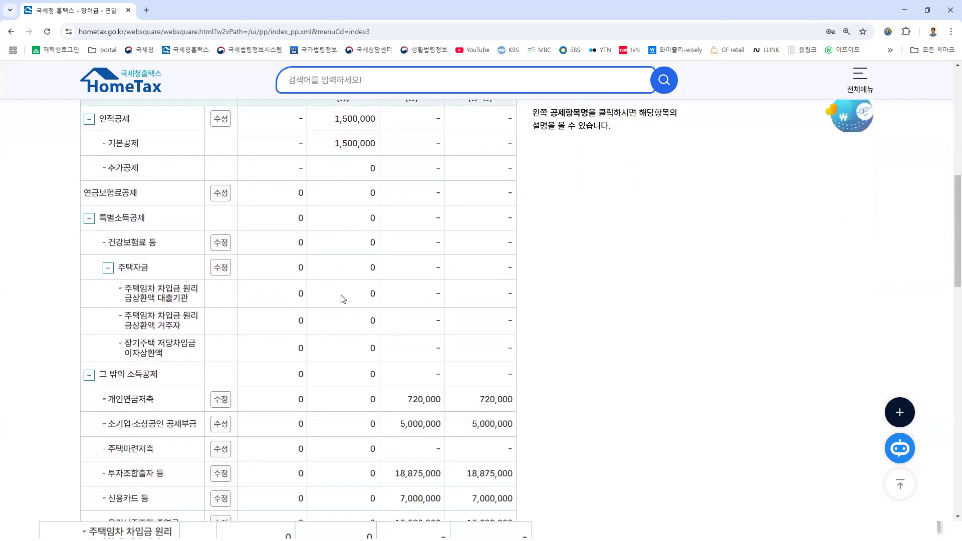
scroll(348, 236, "up", 4)
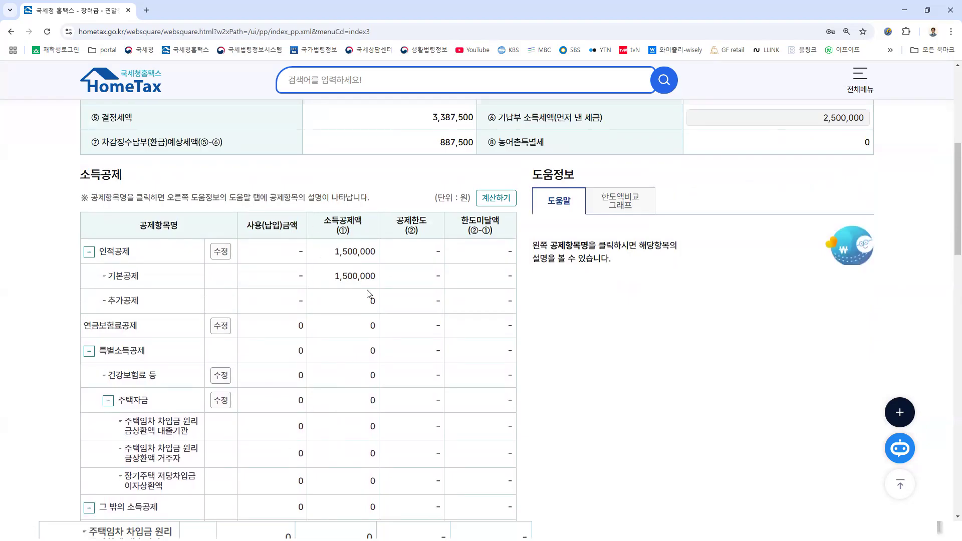
Review the 소득공제 and 세액감면·세액공제 tables down to their subtotals, and return to the 급여 및 예상세액 summary
scroll(369, 295, "down", 5)
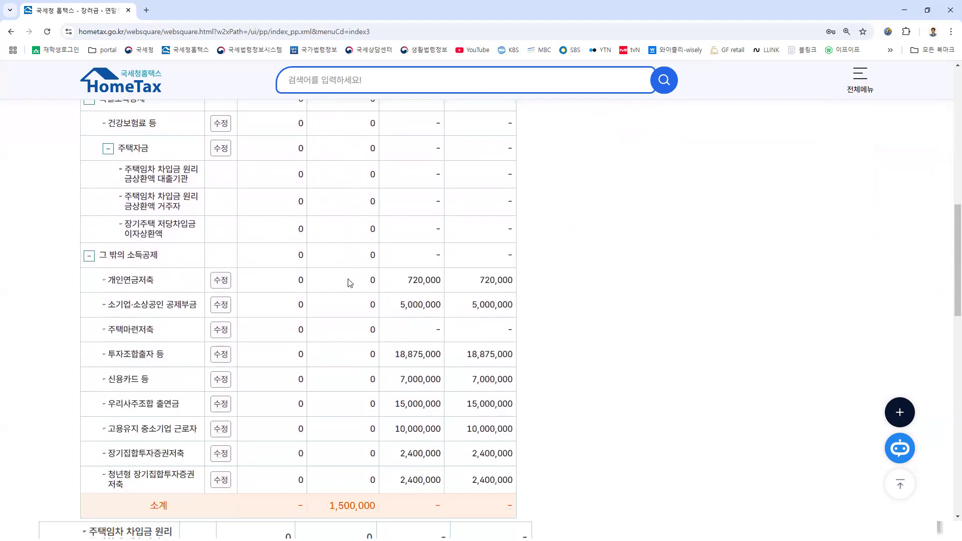
scroll(350, 283, "down", 3)
scroll(350, 283, "down", 2)
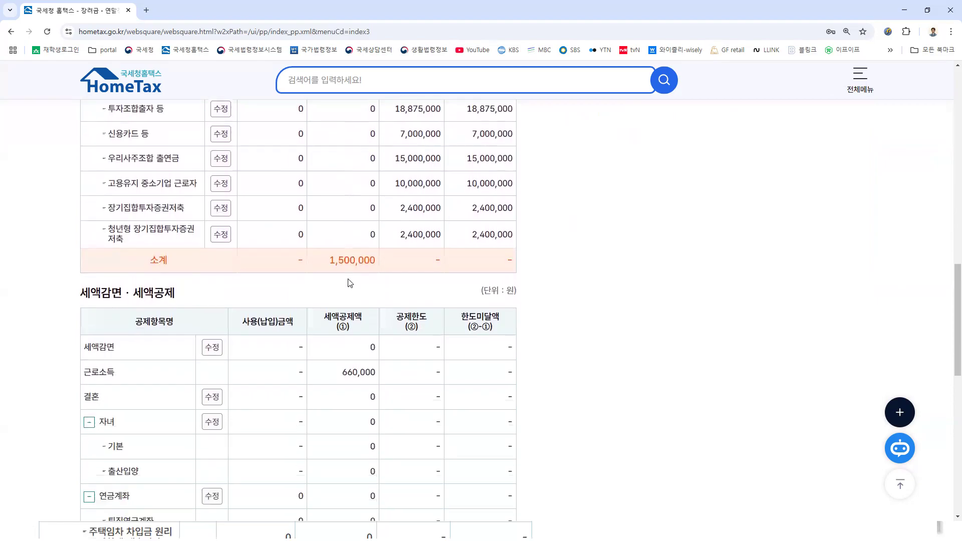
scroll(349, 283, "down", 1)
scroll(349, 281, "up", 2)
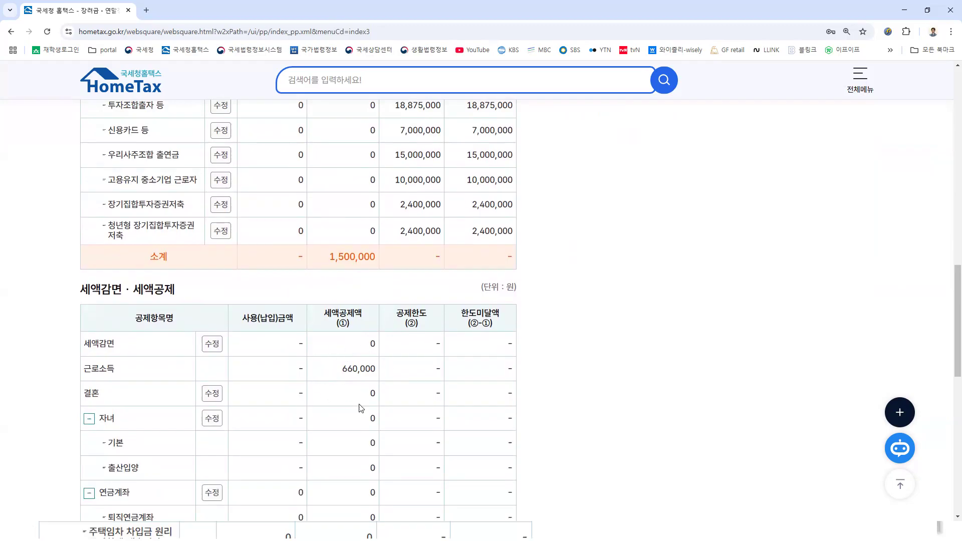
scroll(345, 396, "up", 5)
scroll(345, 397, "up", 1)
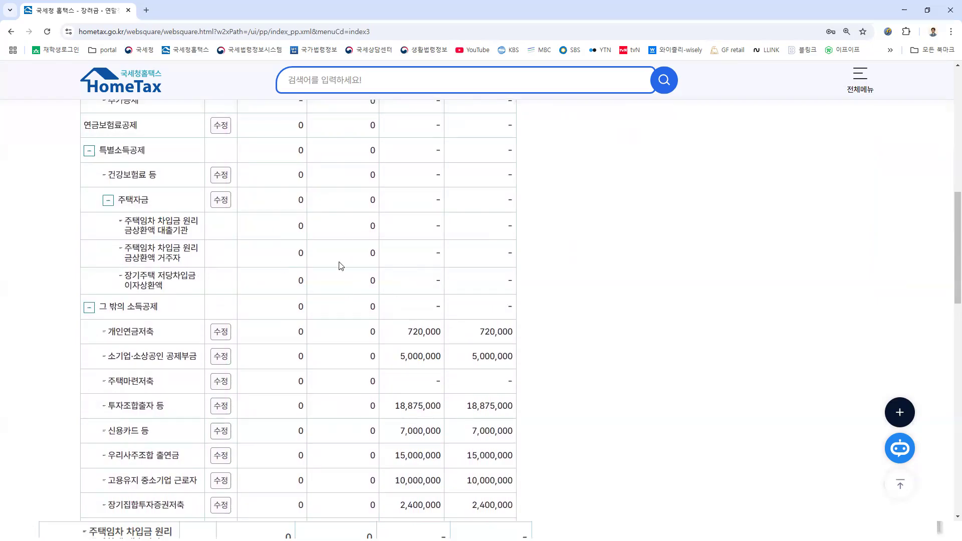
scroll(366, 280, "down", 7)
scroll(364, 284, "down", 4)
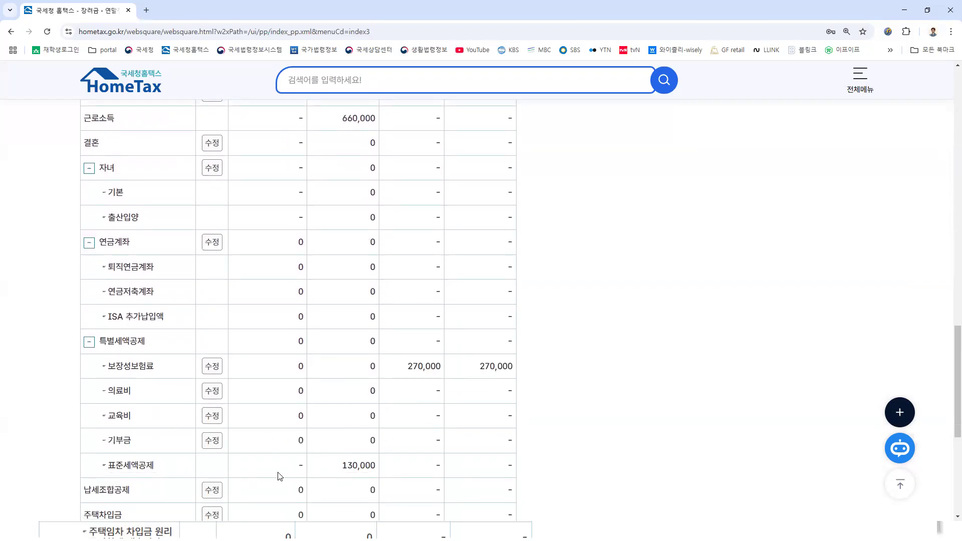
scroll(364, 438, "down", 1)
scroll(365, 438, "down", 1)
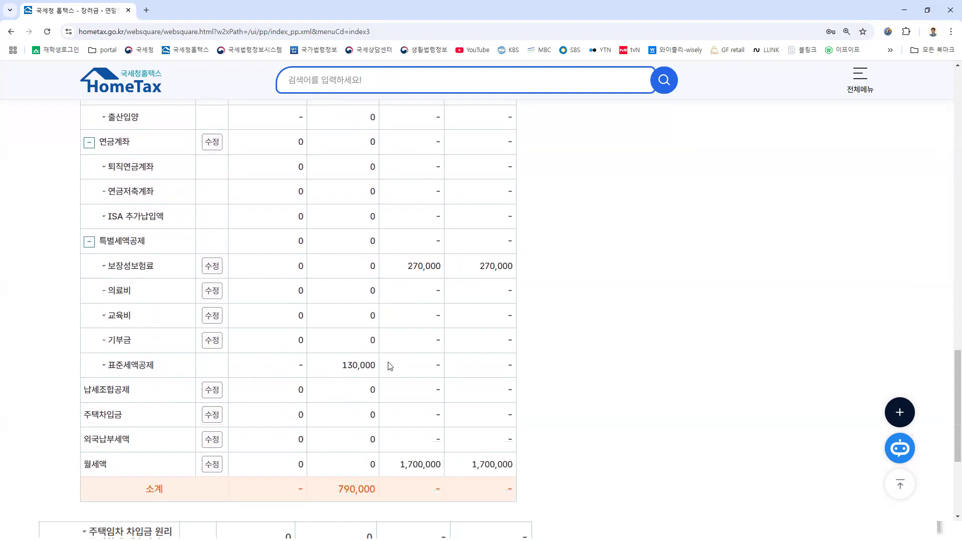
scroll(361, 372, "down", 1)
scroll(359, 366, "down", 3)
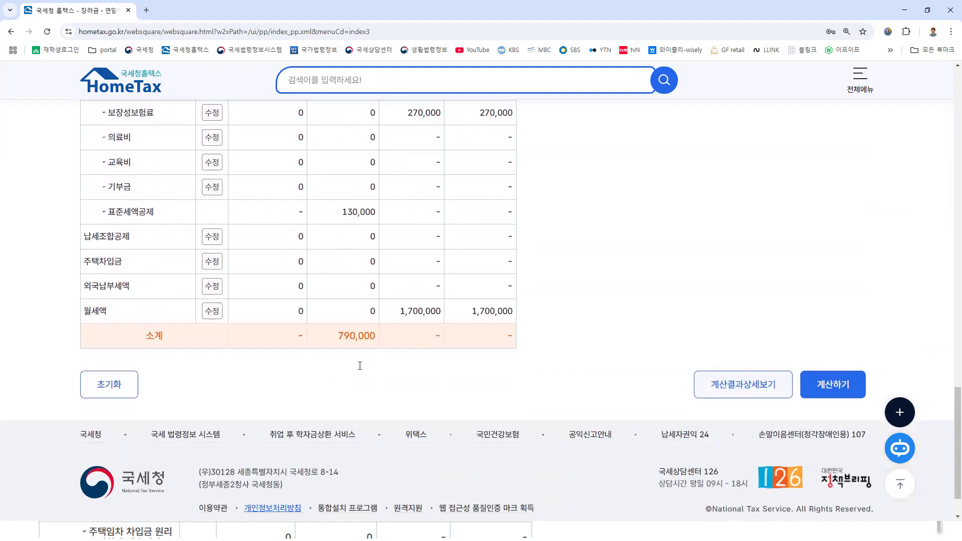
left_click_drag(958, 446, 957, 133)
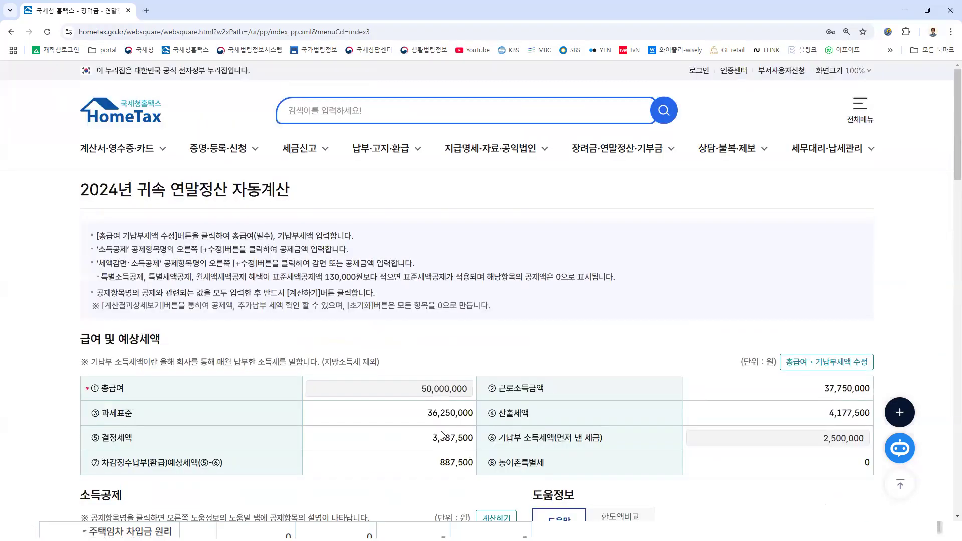
In the 인적공제 details, set 배우자공제 to 예 and enter 2 dependents for 직계비속 자녀·손자녀·입양자
scroll(444, 434, "down", 3)
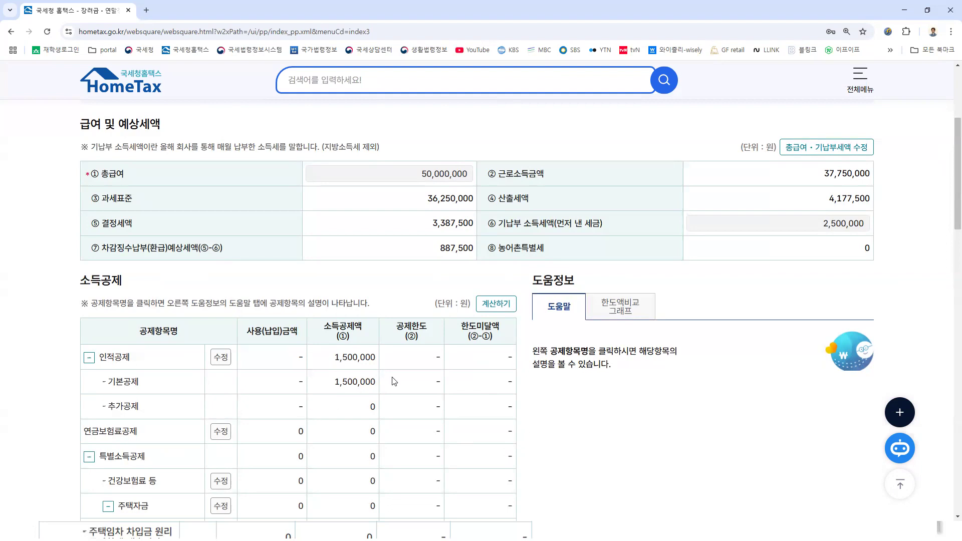
scroll(210, 376, "down", 2)
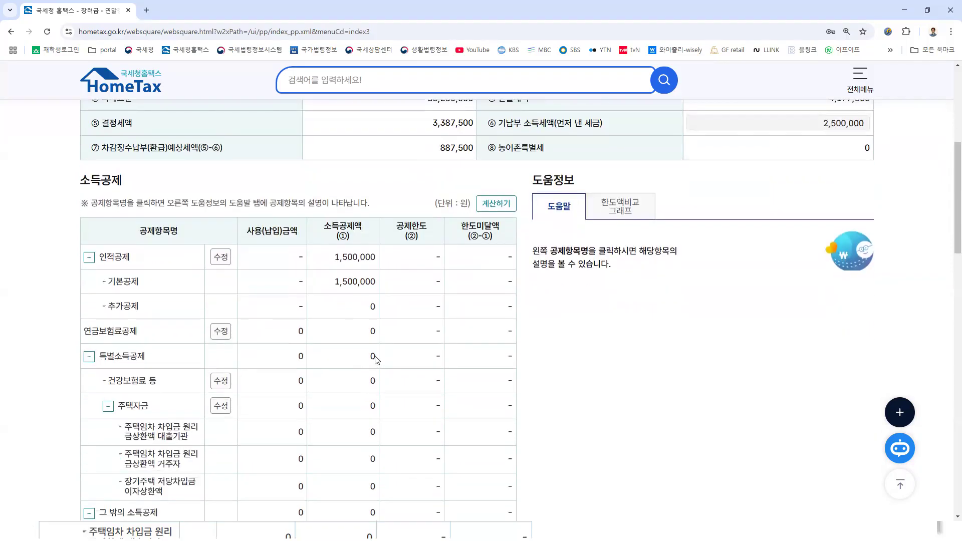
scroll(376, 357, "down", 1)
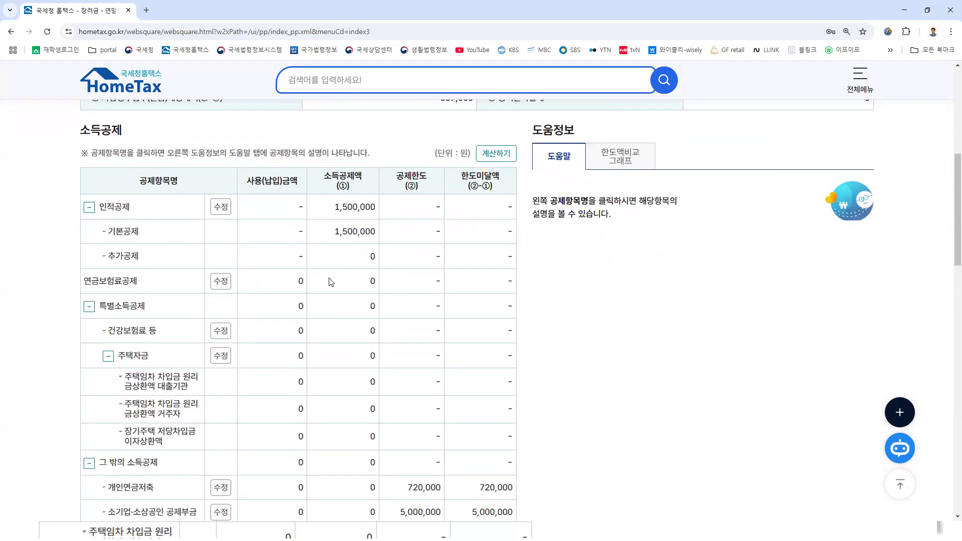
left_click(221, 207)
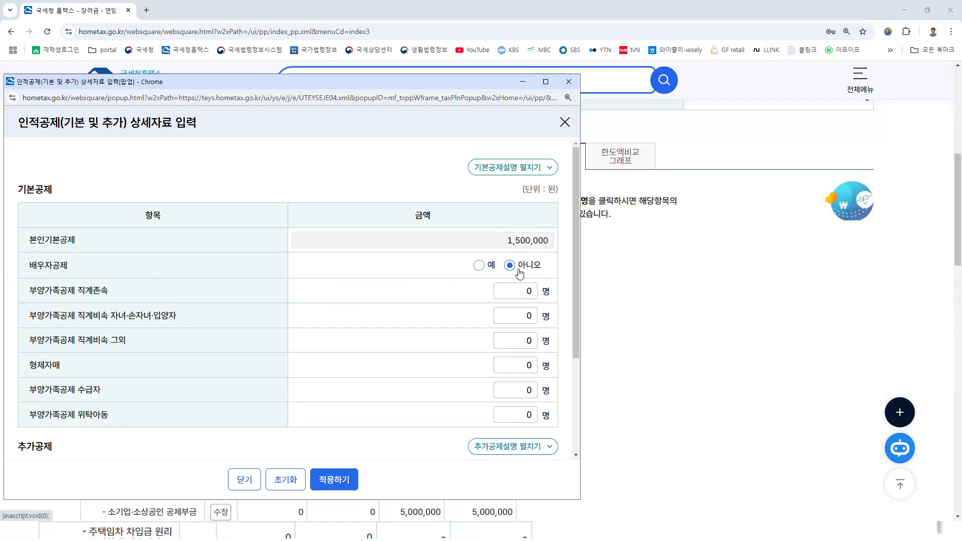
left_click(479, 267)
left_click_drag(522, 316, 537, 316)
type("2")
Expand the 기본공제 explanation and read the eligibility requirements for the spouse and each type of dependent
scroll(444, 384, "down", 1)
scroll(444, 384, "down", 1)
scroll(444, 383, "up", 2)
left_click(531, 169)
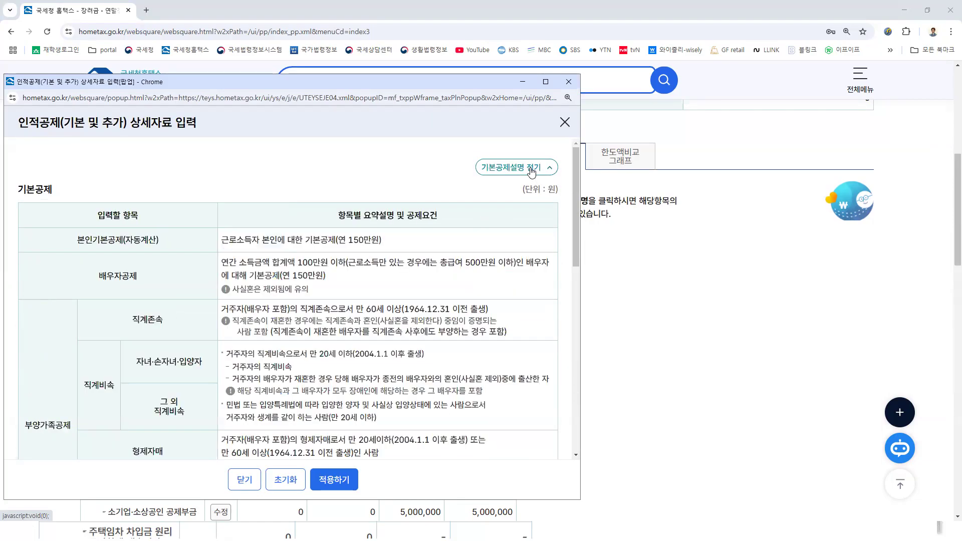
scroll(347, 335, "down", 5)
scroll(346, 335, "down", 3)
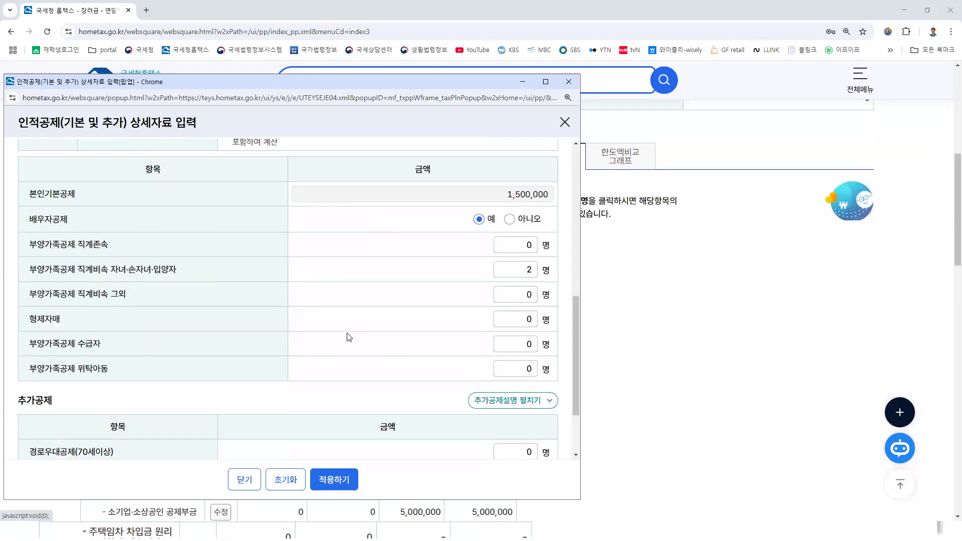
scroll(363, 326, "up", 6)
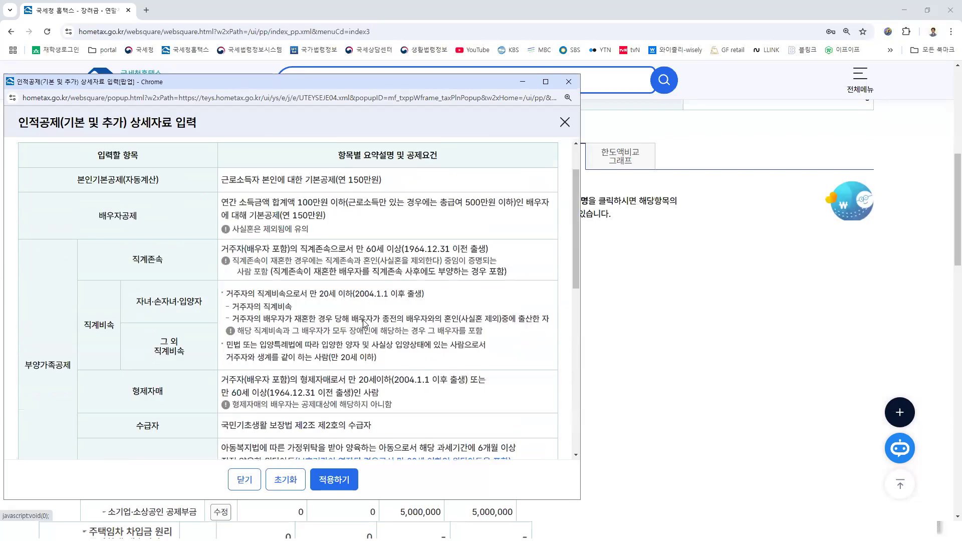
scroll(364, 325, "down", 8)
scroll(369, 314, "up", 5)
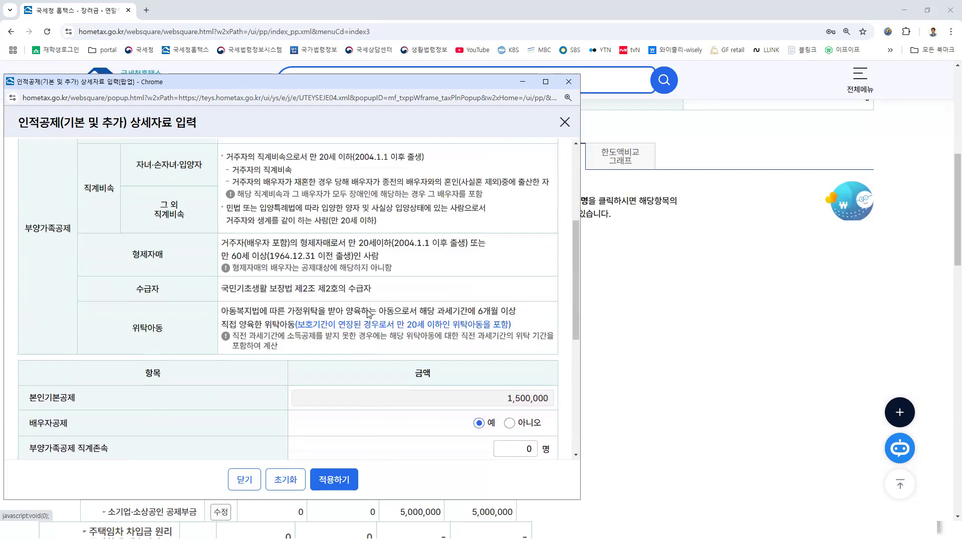
scroll(369, 315, "up", 5)
scroll(272, 202, "down", 2)
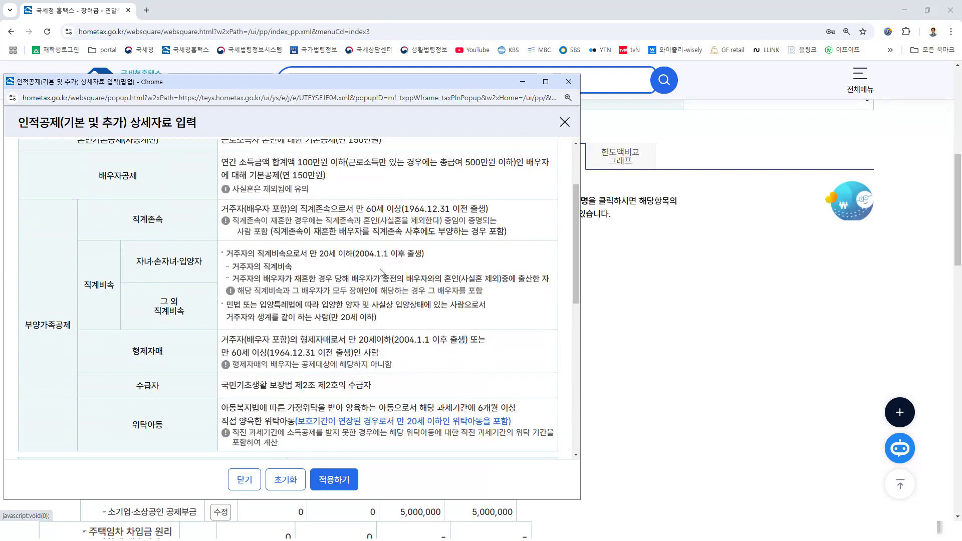
scroll(381, 273, "down", 3)
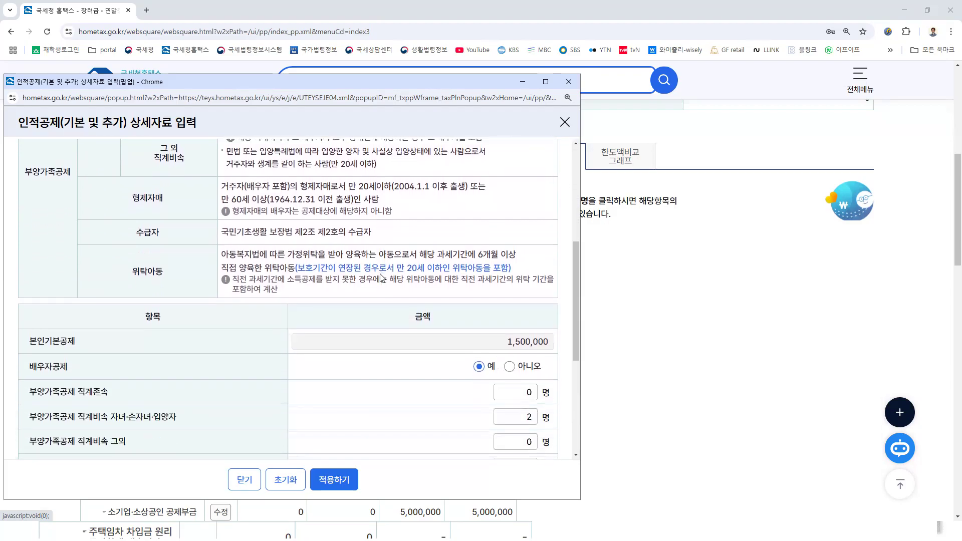
scroll(381, 277, "down", 3)
scroll(518, 294, "down", 1)
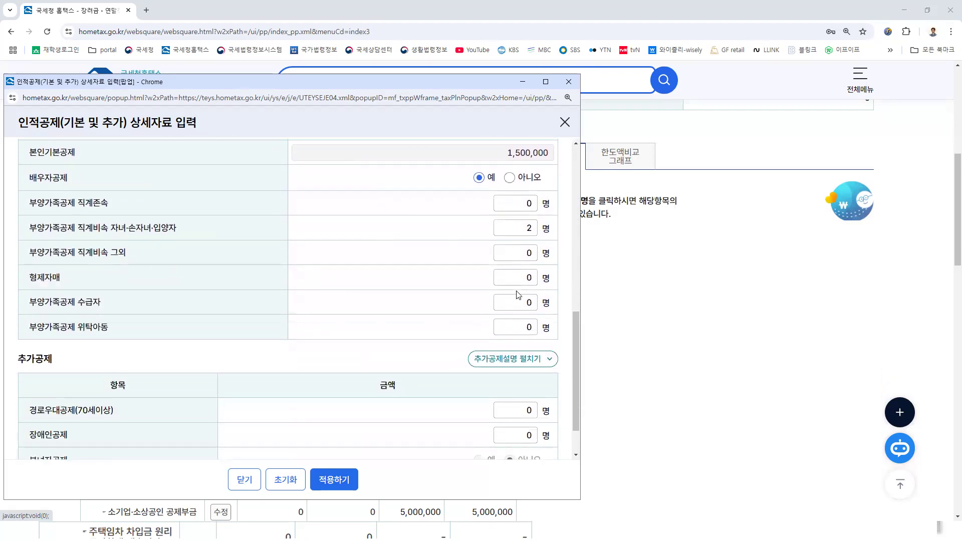
Look over the 추가공제 items, apply the personal deduction entries to the calculator, and check the 급여 및 예상세액 summary
scroll(517, 295, "down", 1)
scroll(518, 295, "up", 3)
scroll(517, 301, "down", 3)
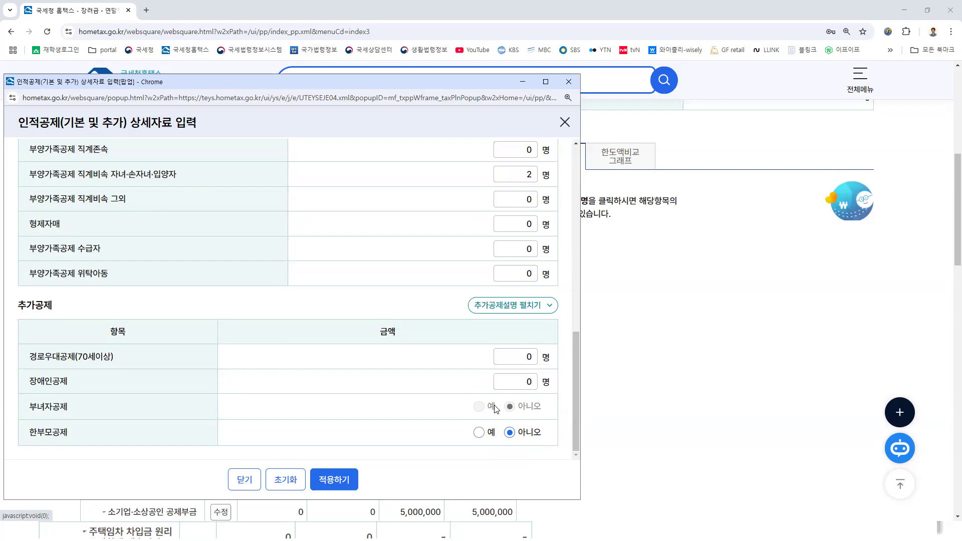
left_click(337, 479)
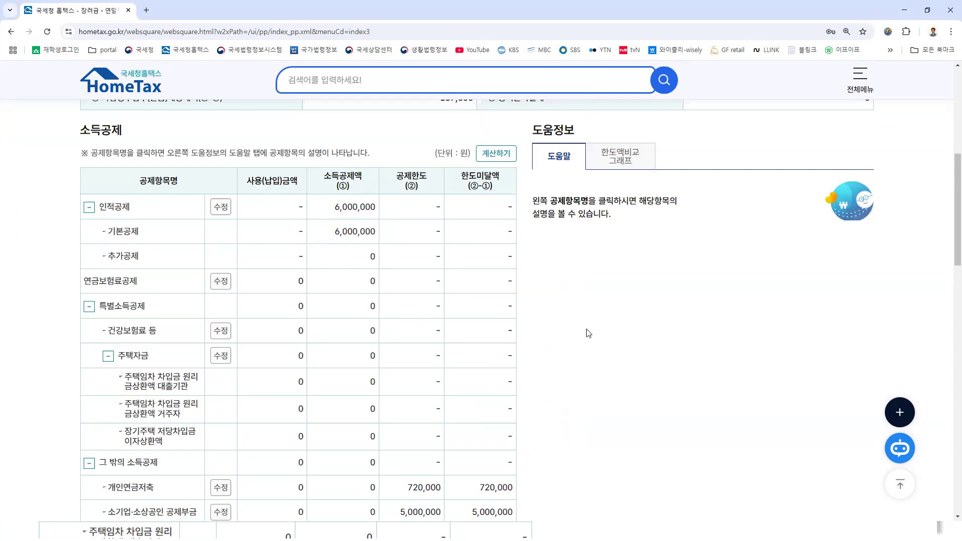
scroll(588, 333, "up", 4)
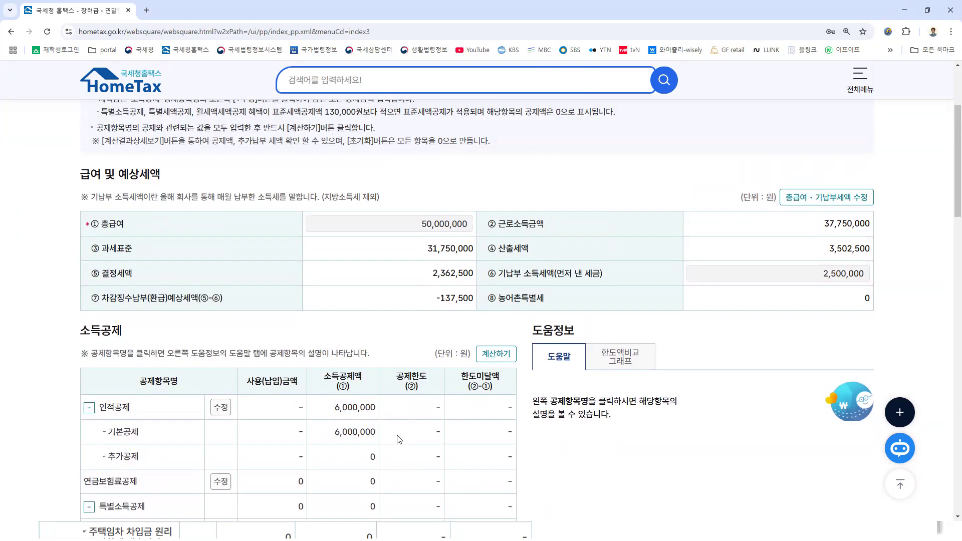
Open the 연금보험료공제 detail entry popup, maximize it, and expand its 요약설명 및 공제요건 explanation
scroll(400, 439, "down", 2)
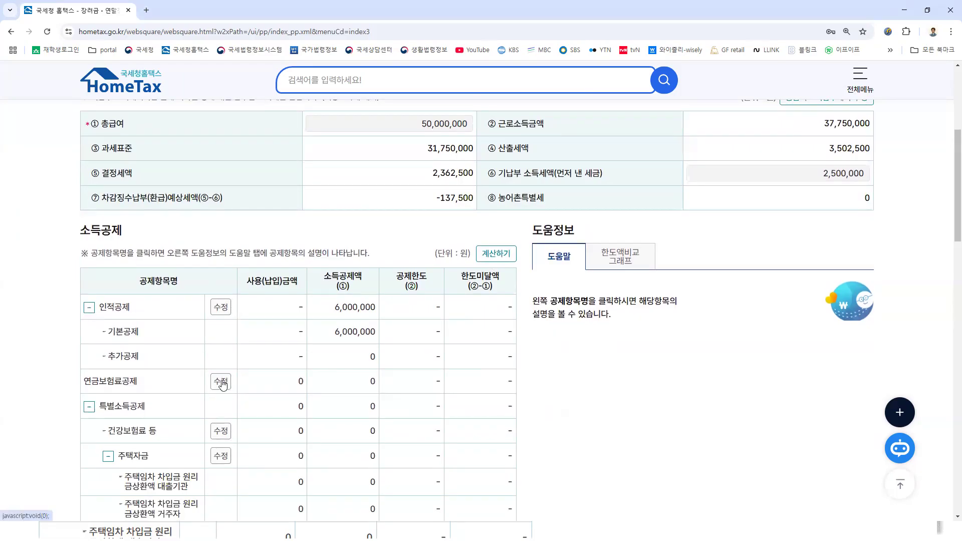
left_click(221, 382)
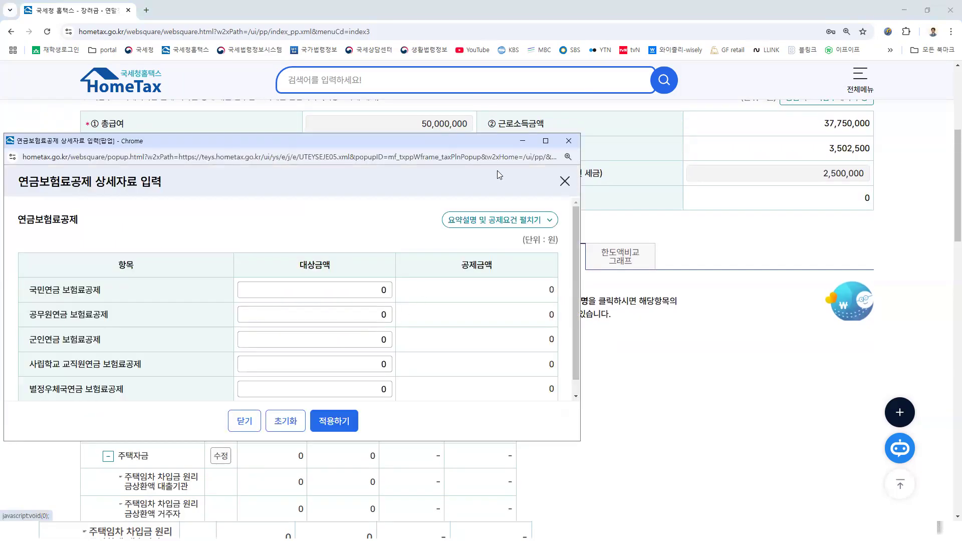
left_click(546, 143)
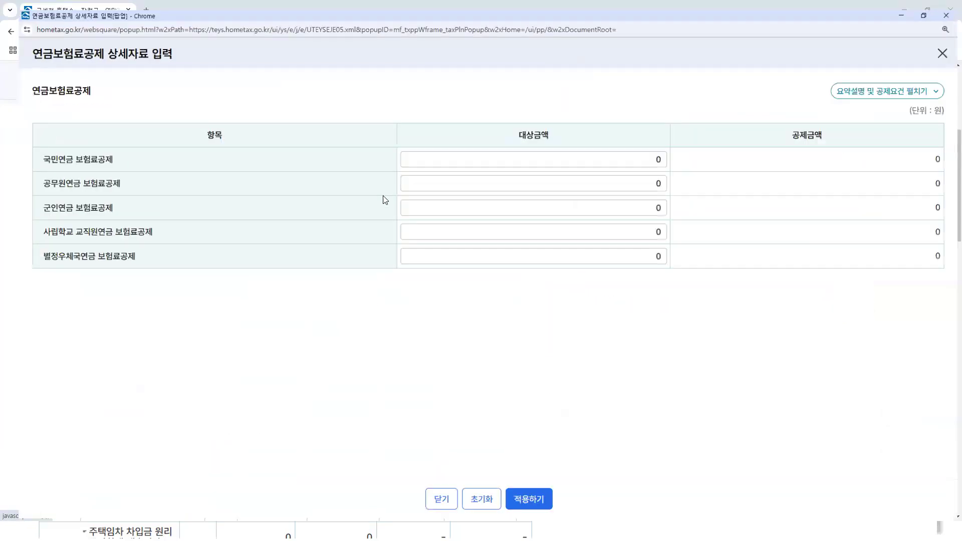
left_click(855, 86)
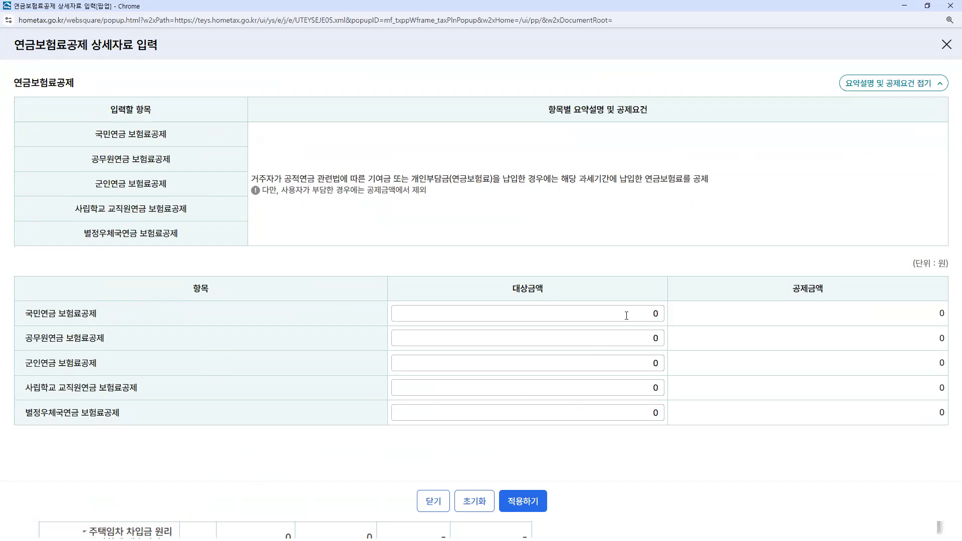
Set the 국민연금 보험료공제 target amount to 2,200,000 won, apply it, and recalculate the income deductions
left_click(644, 313)
type("2,200,000")
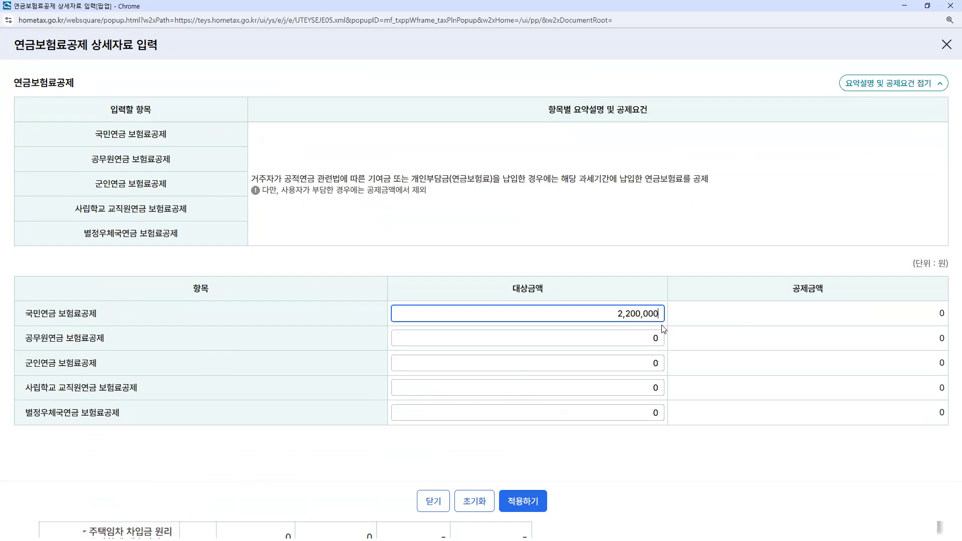
left_click(535, 504)
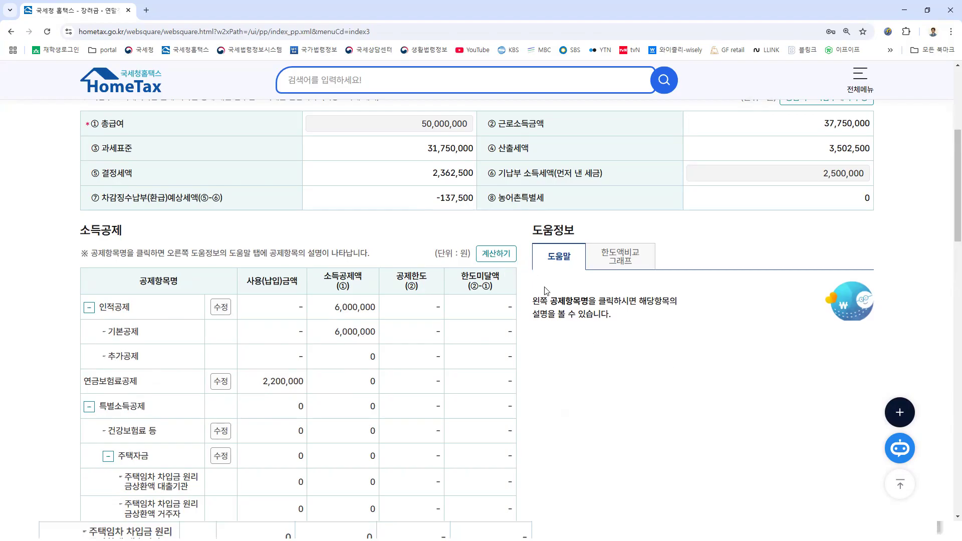
left_click(497, 256)
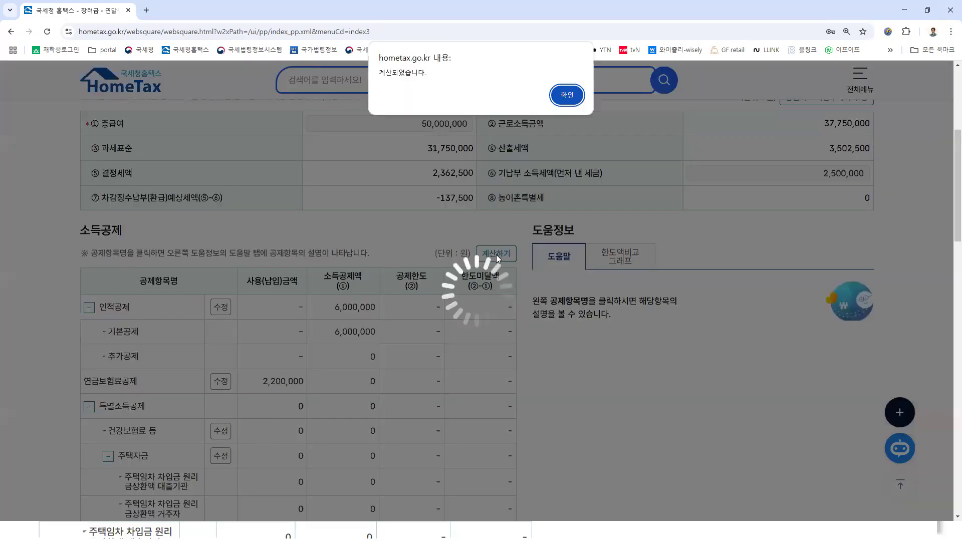
left_click(567, 99)
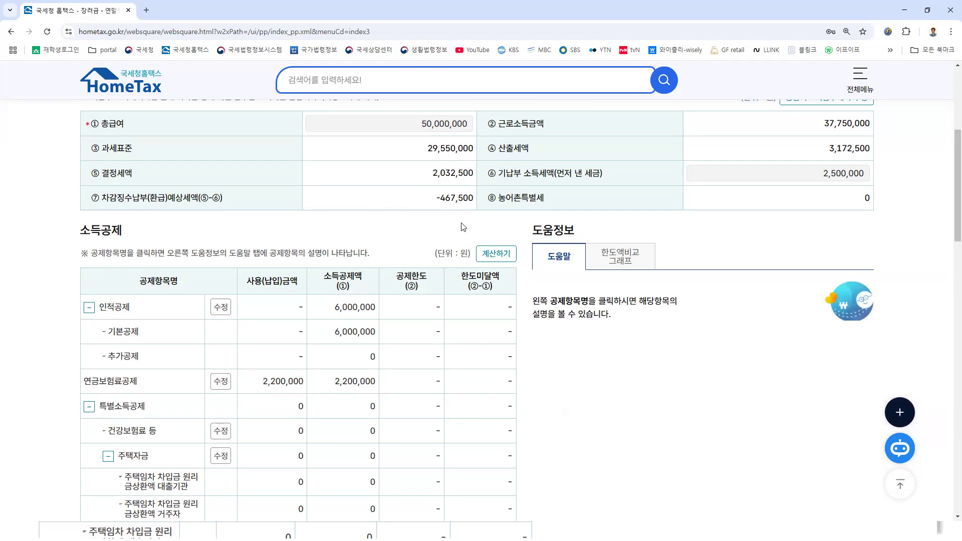
Review the recalculated income deductions and tax credits, including the 자녀 credit and the subtotals
scroll(437, 344, "down", 8)
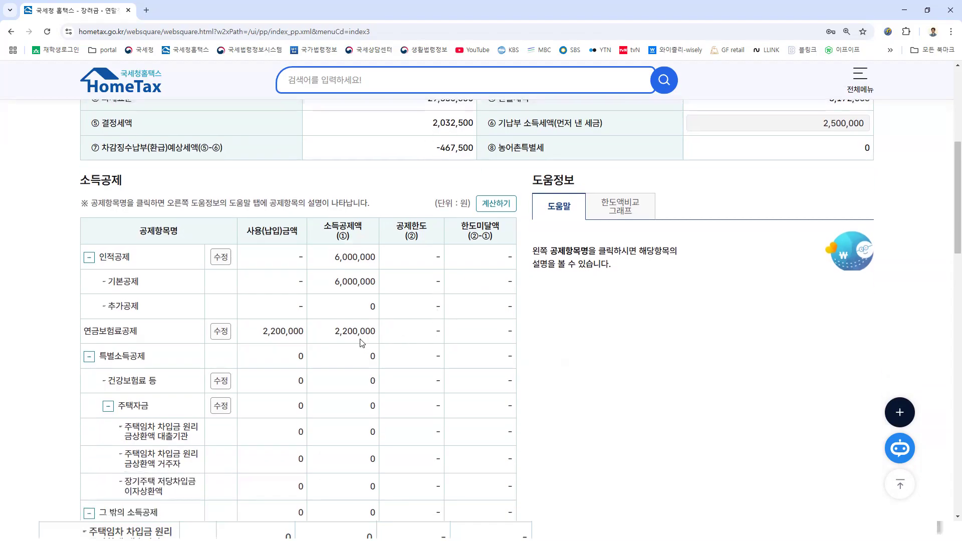
scroll(362, 343, "down", 6)
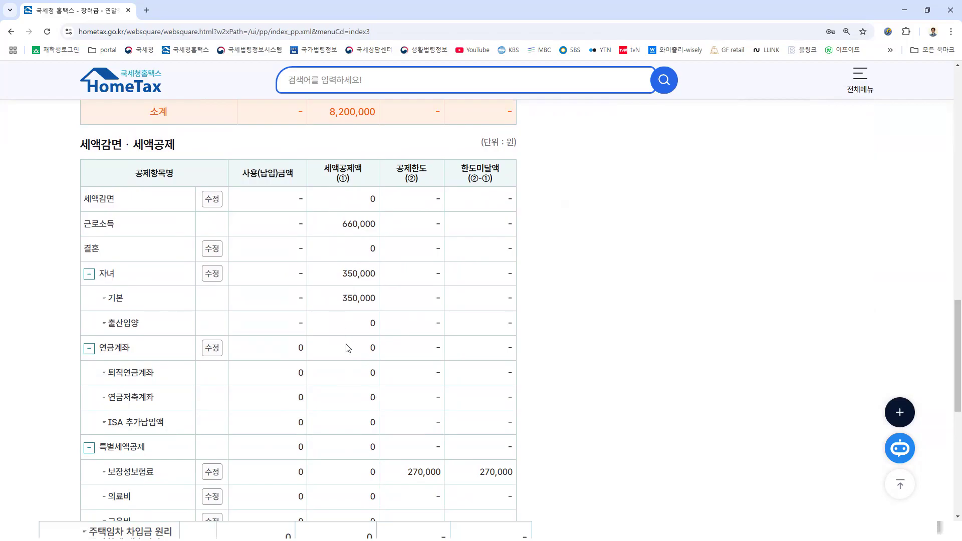
scroll(348, 347, "down", 2)
scroll(348, 346, "down", 5)
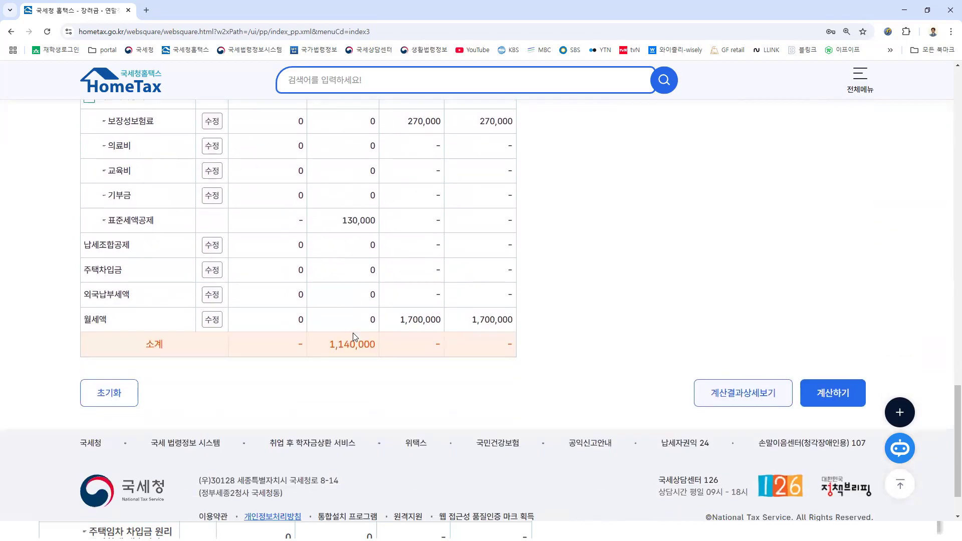
scroll(354, 333, "up", 5)
scroll(360, 350, "up", 15)
Open the 건강보험료 등 detail entry popup under 특별소득공제 and maximize it
scroll(361, 353, "down", 4)
scroll(361, 352, "down", 2)
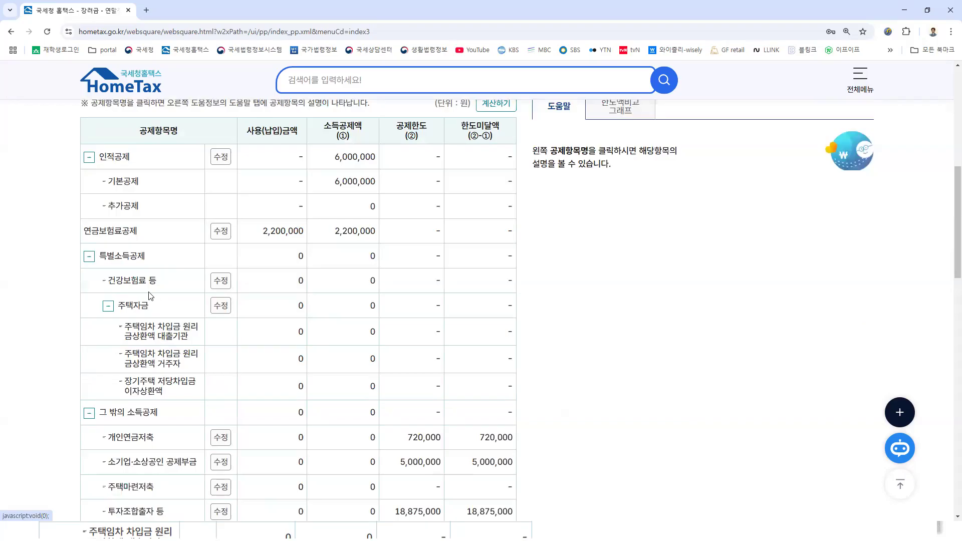
left_click(223, 281)
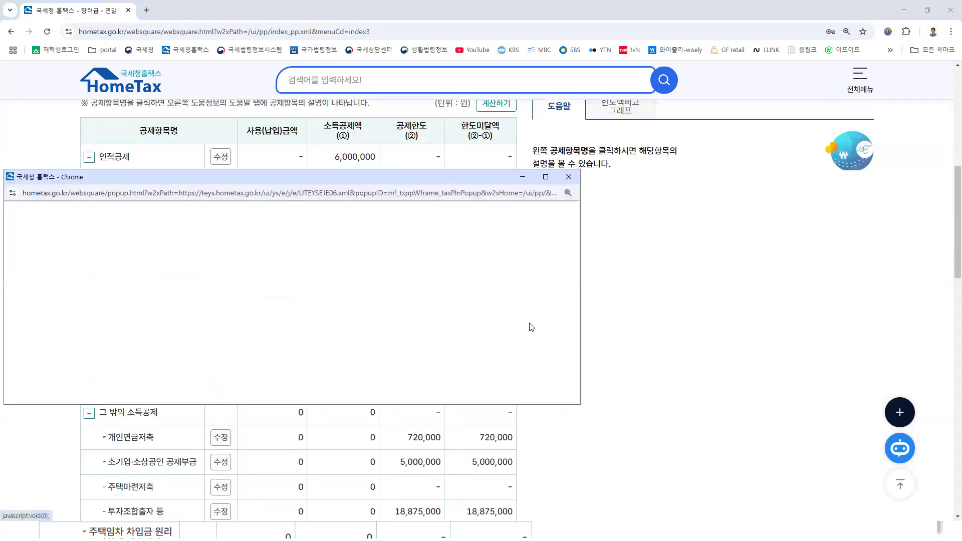
left_click(546, 177)
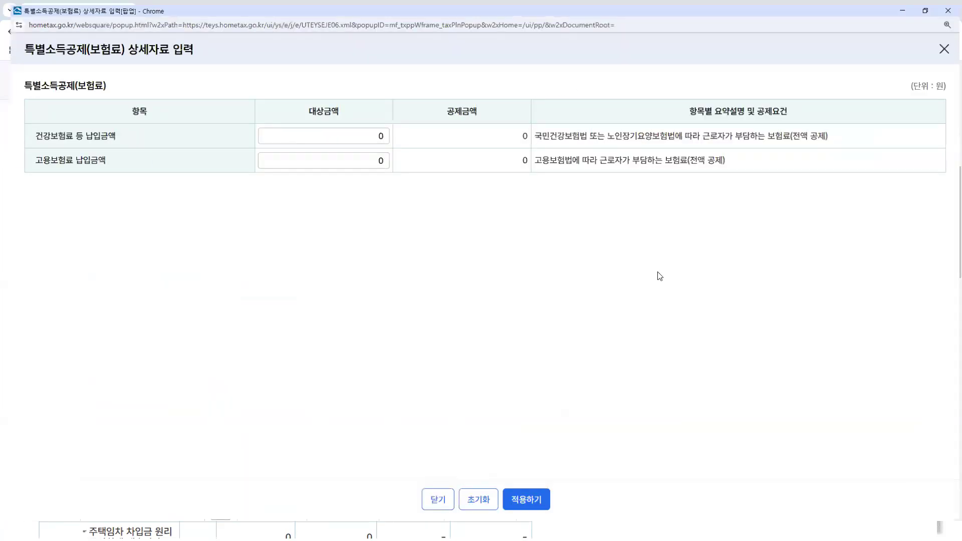
Set the 건강보험료 등 납입금액 target amount to 2,500,000 won and apply it to the calculator
left_click_drag(65, 135, 80, 159)
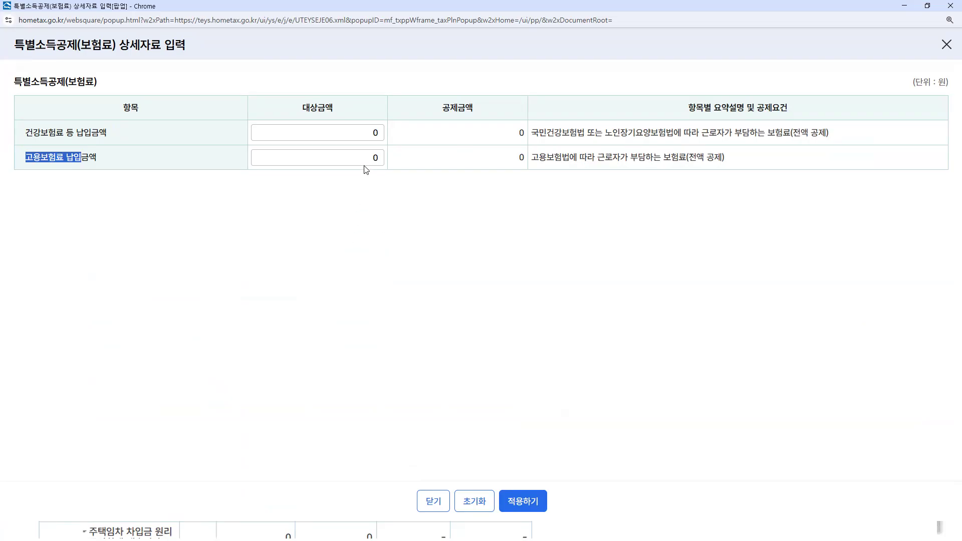
left_click(365, 133)
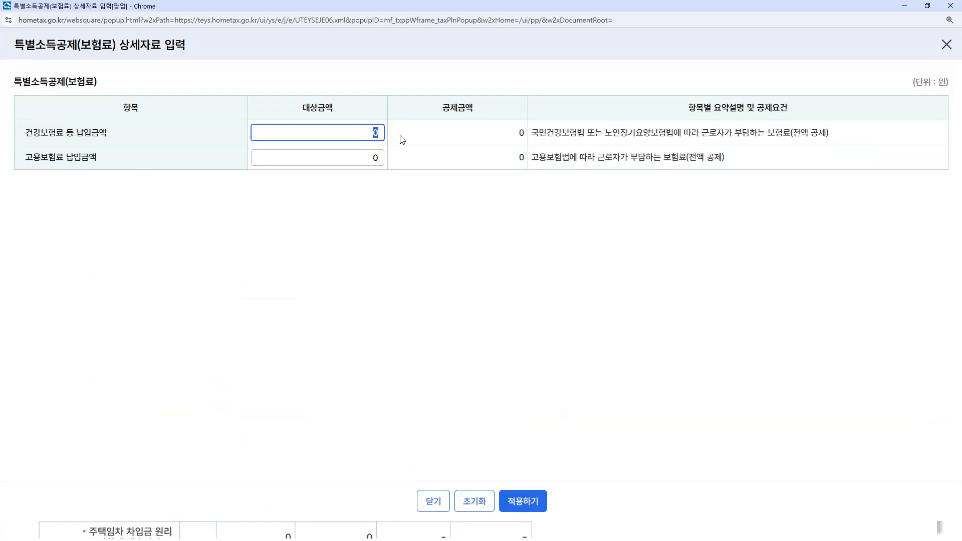
type("25,000,000")
key("BackSpace")
left_click(536, 501)
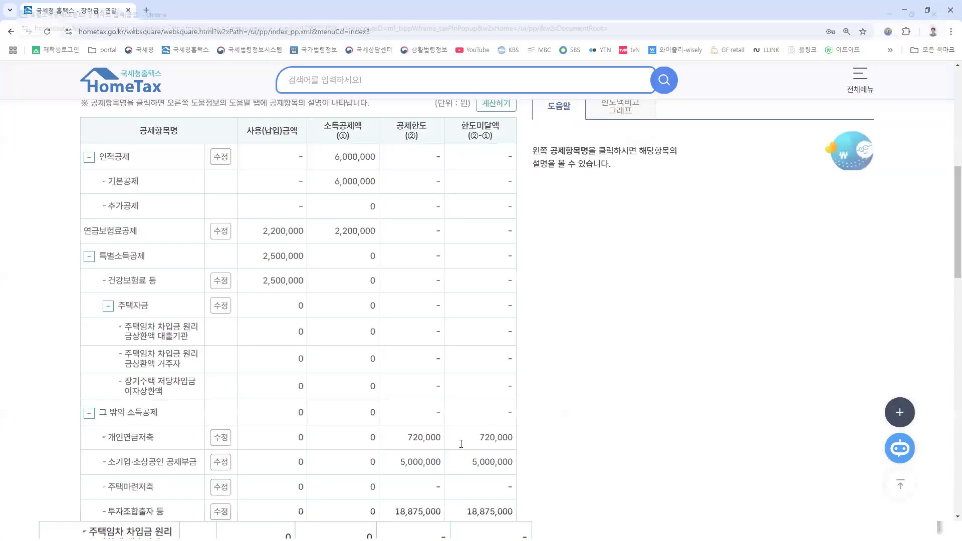
Recalculate the income deductions with the health insurance premium included, confirm the calculation, and check the 급여 및 예상세액 summary
scroll(588, 349, "up", 3)
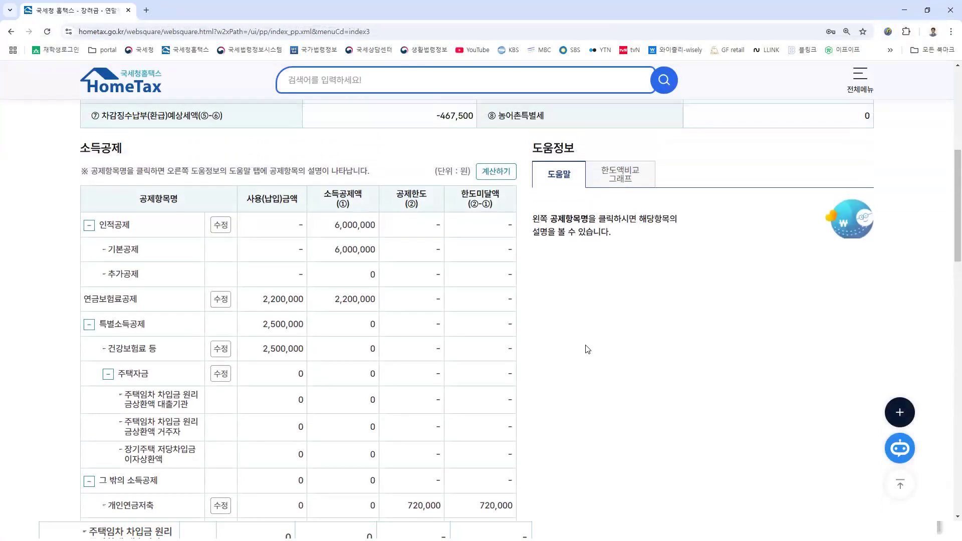
scroll(588, 349, "up", 2)
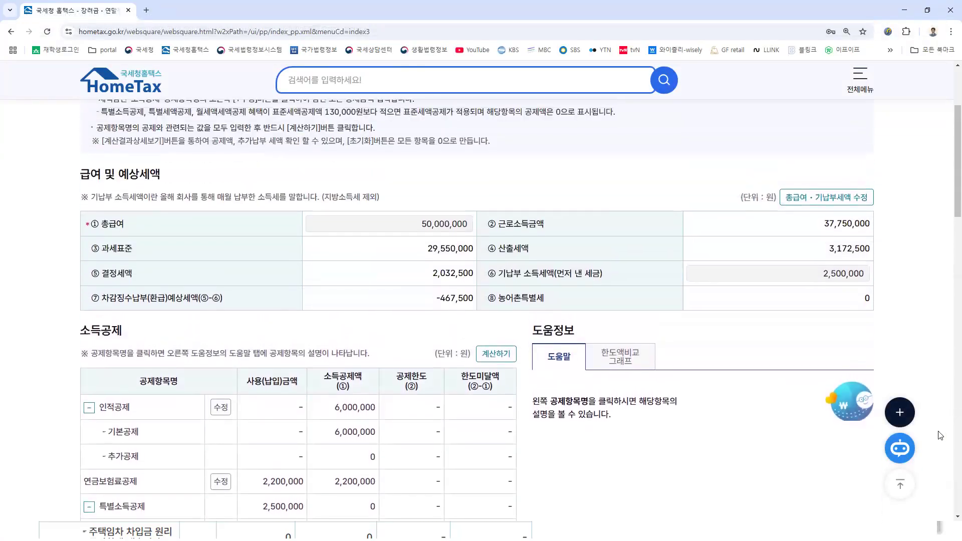
scroll(949, 213, "down", 1)
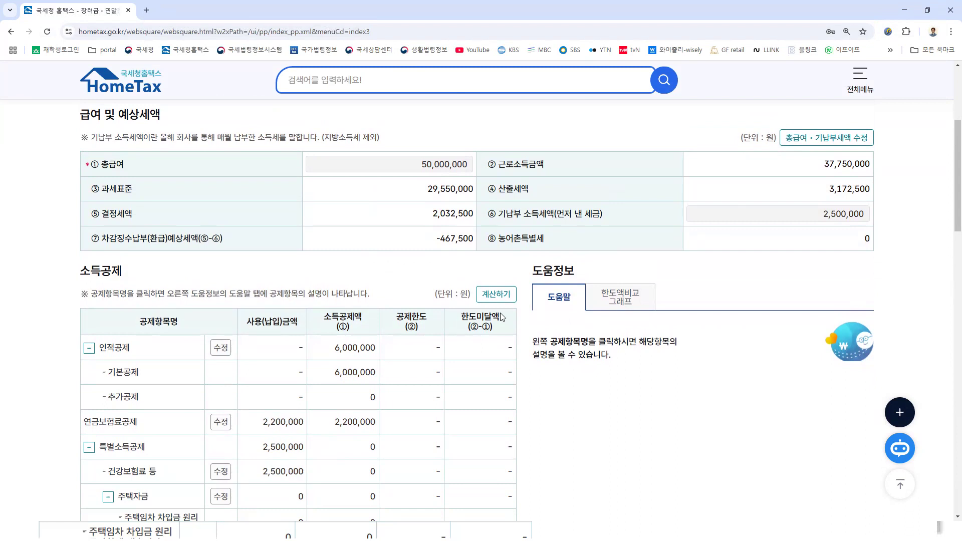
left_click(498, 296)
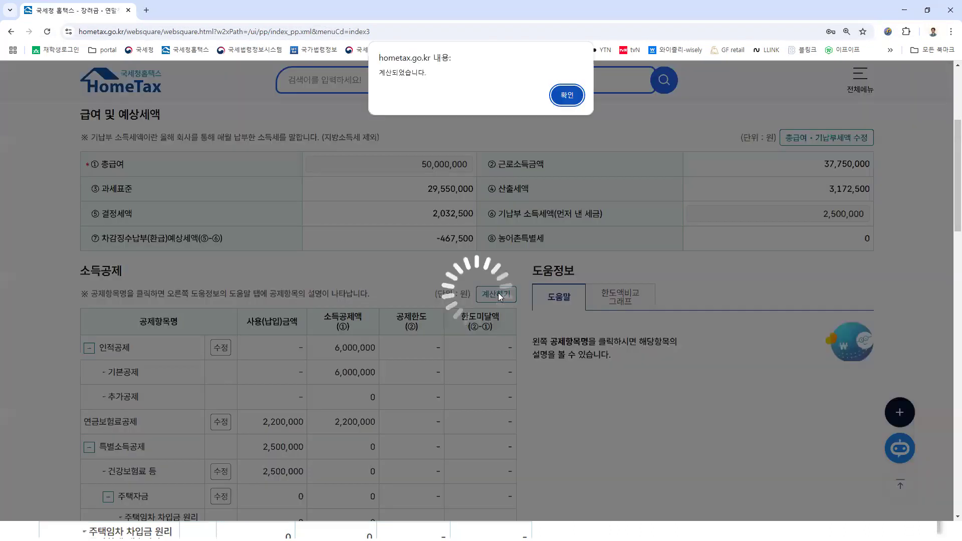
left_click(567, 97)
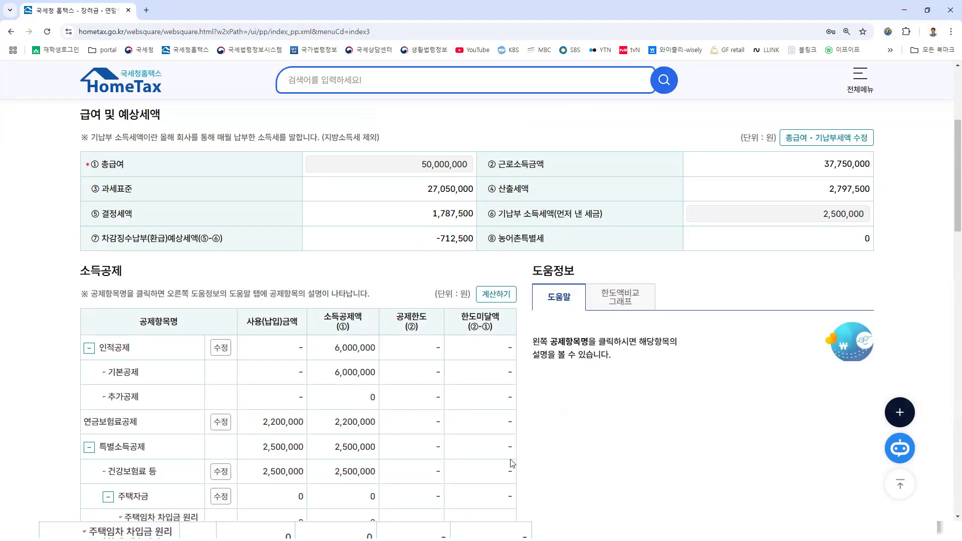
Set the 주택청약종합저축 납입액 to 2,400,000 won in the 주택마련저축 details and apply it
scroll(512, 446, "down", 2)
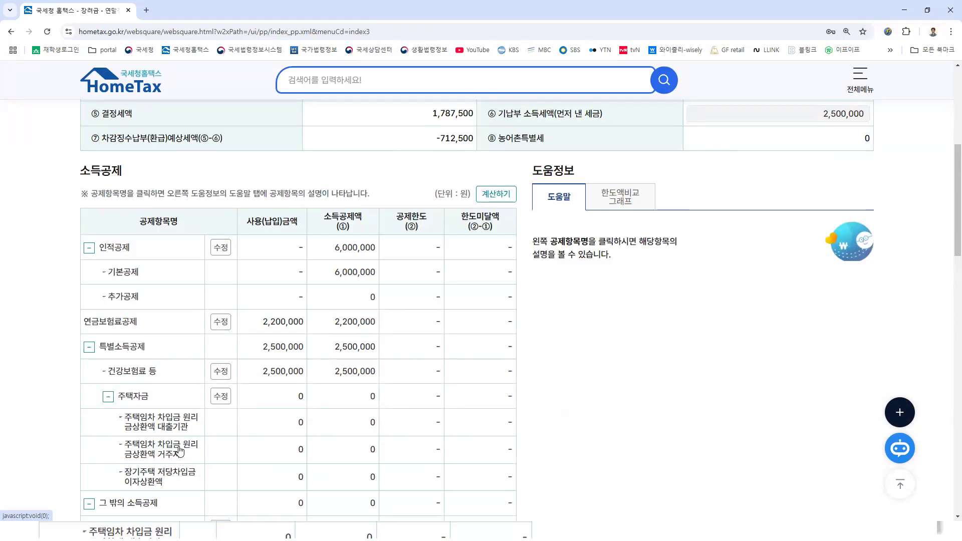
scroll(291, 469, "down", 2)
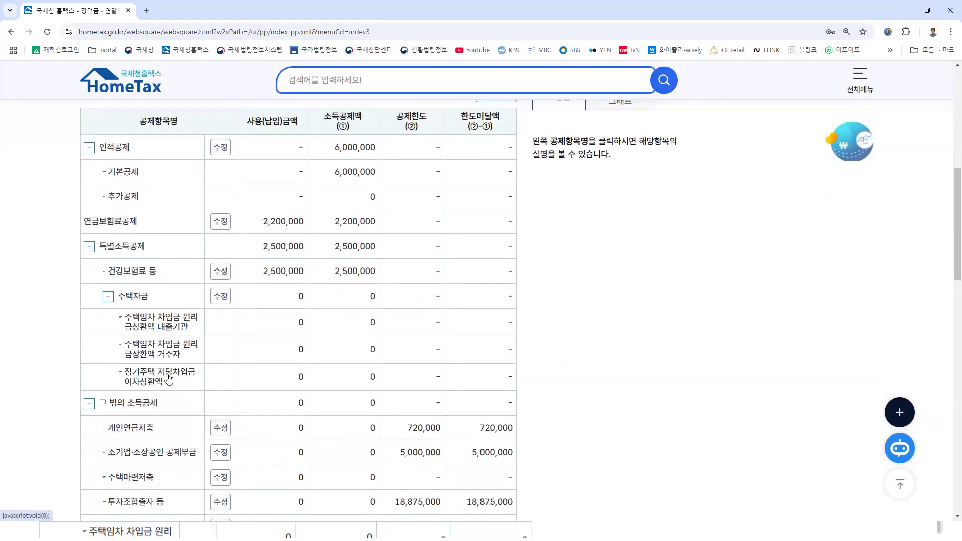
scroll(169, 385, "down", 1)
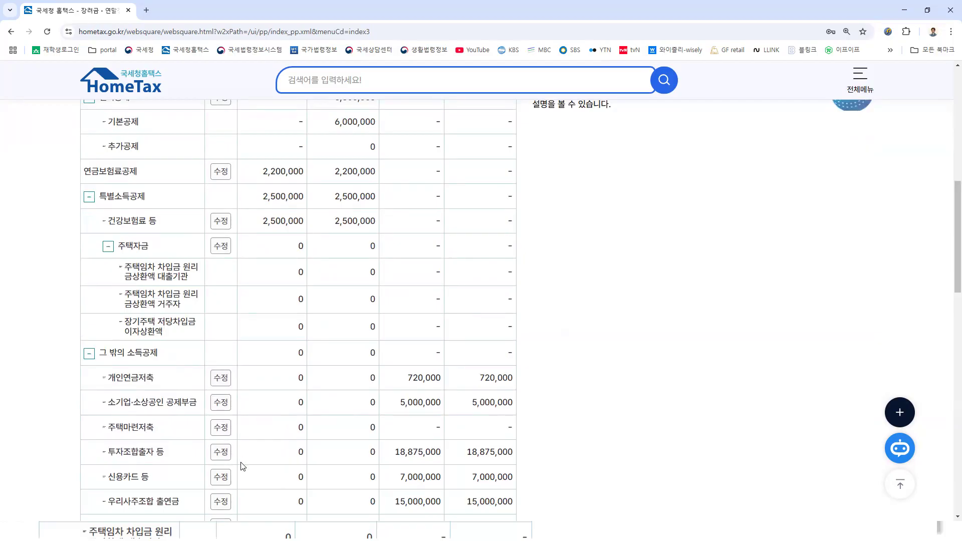
left_click(221, 428)
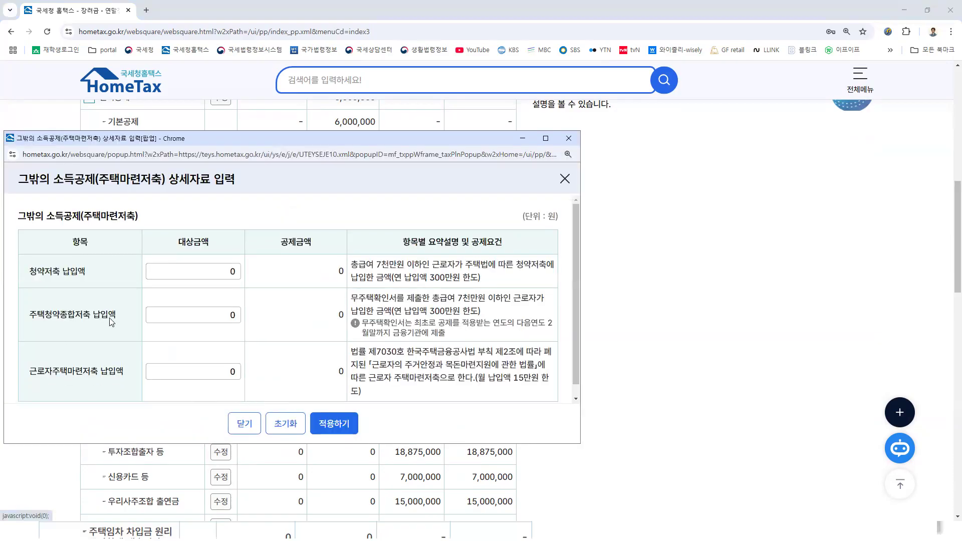
left_click(224, 314)
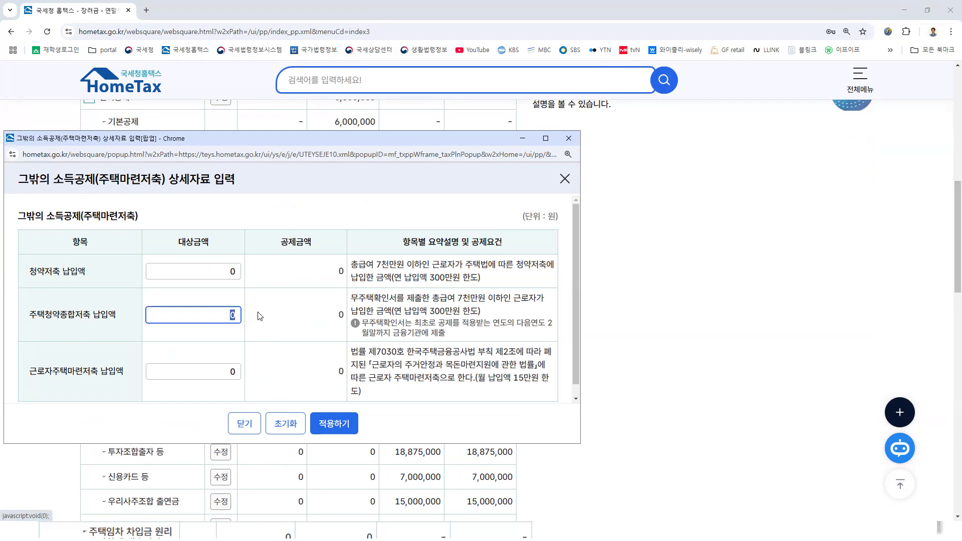
type("2,400,000")
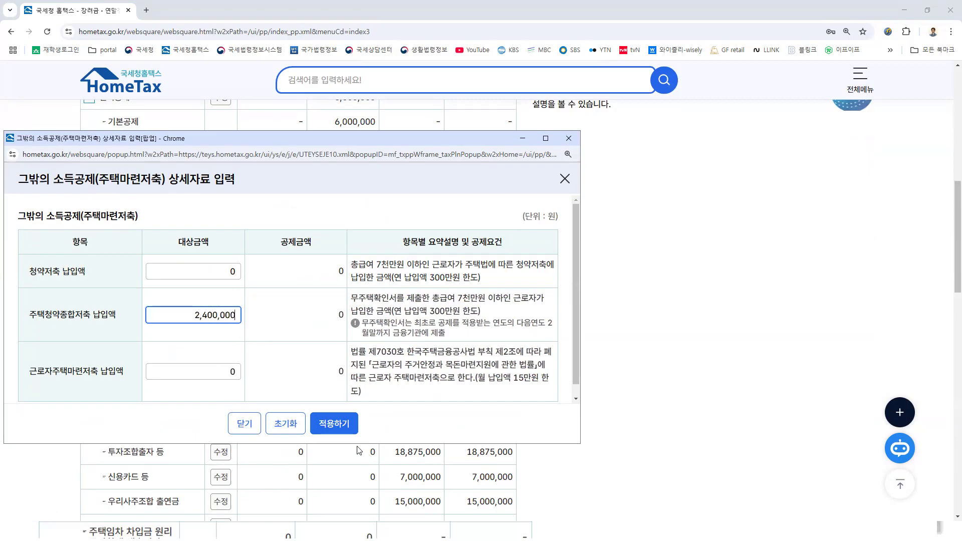
left_click(332, 425)
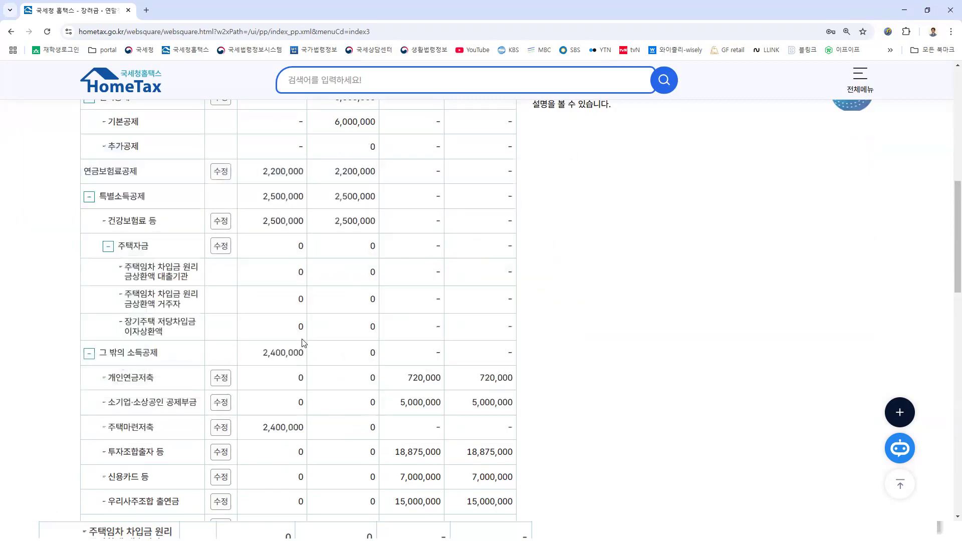
Open the 신용카드 등 detail entry popup, maximize it, and expand its 요약설명 및 공제요건 explanation
scroll(226, 409, "down", 2)
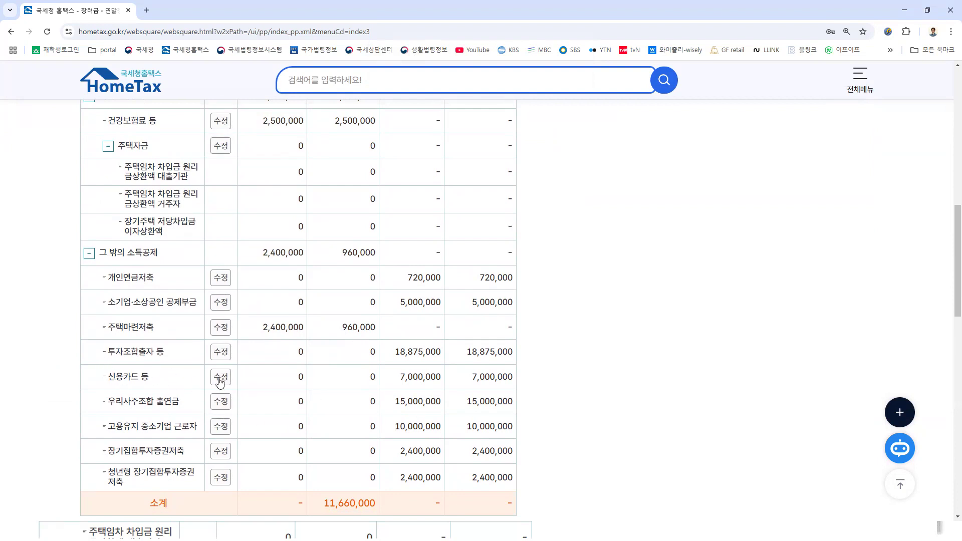
scroll(246, 382, "down", 1)
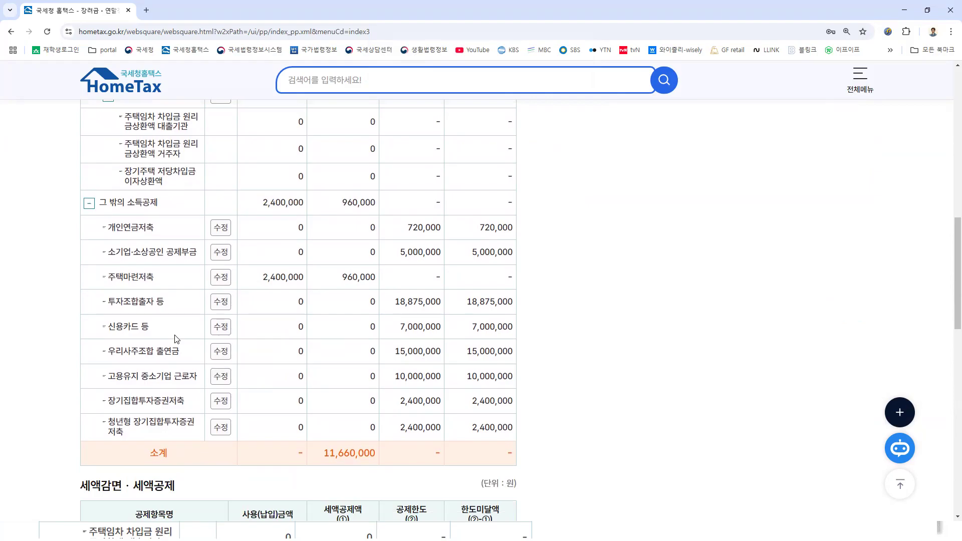
left_click(218, 328)
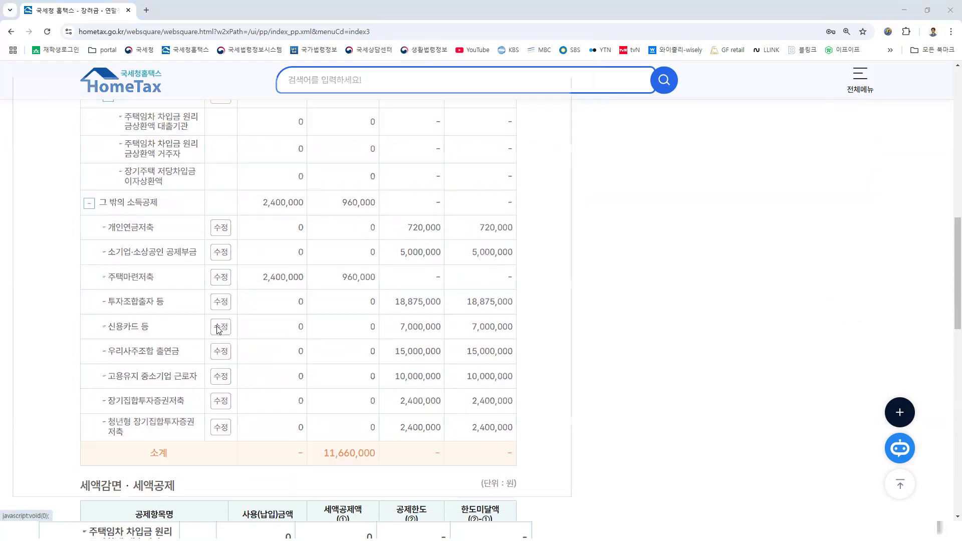
left_click(550, 82)
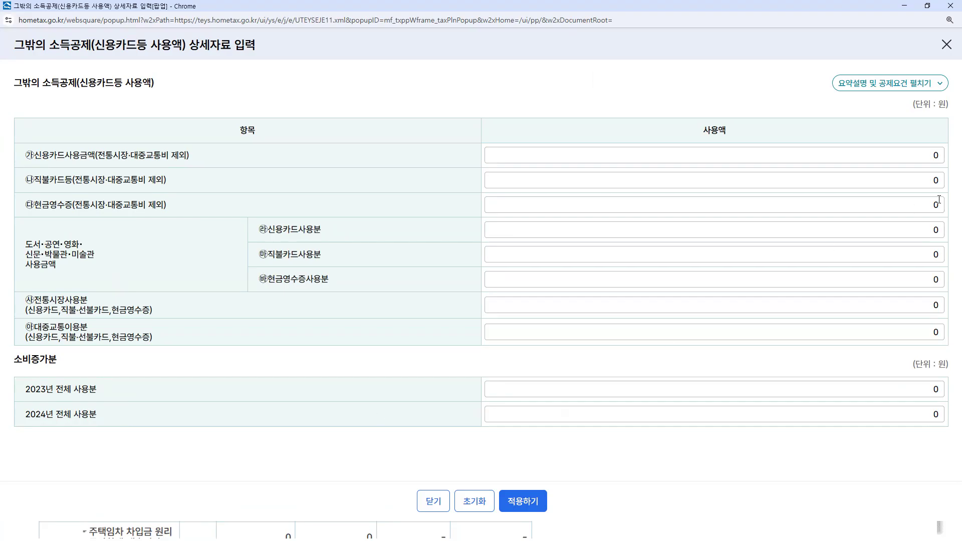
left_click(888, 85)
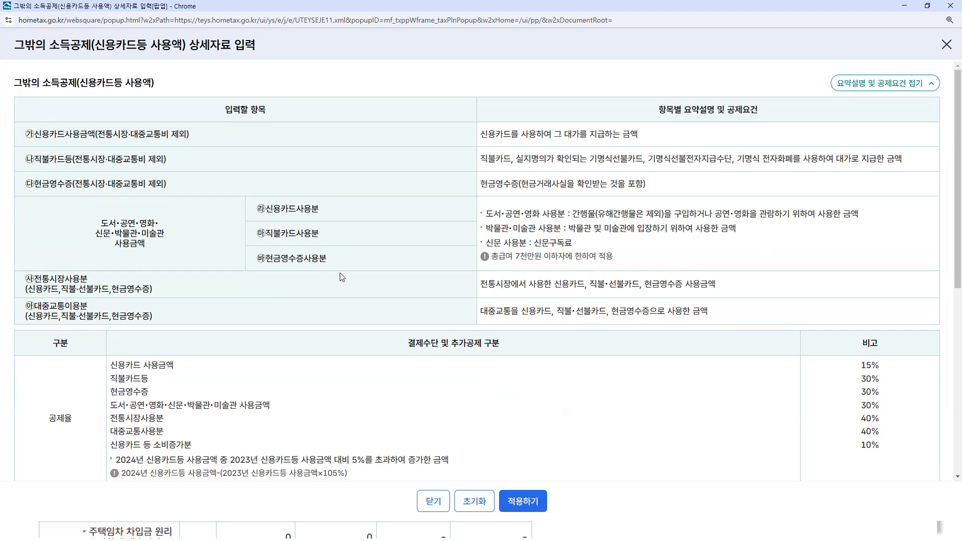
Examine the 공제율 for each payment method, the 소비증가분 rule, and the card usage items that can be entered
scroll(342, 277, "down", 2)
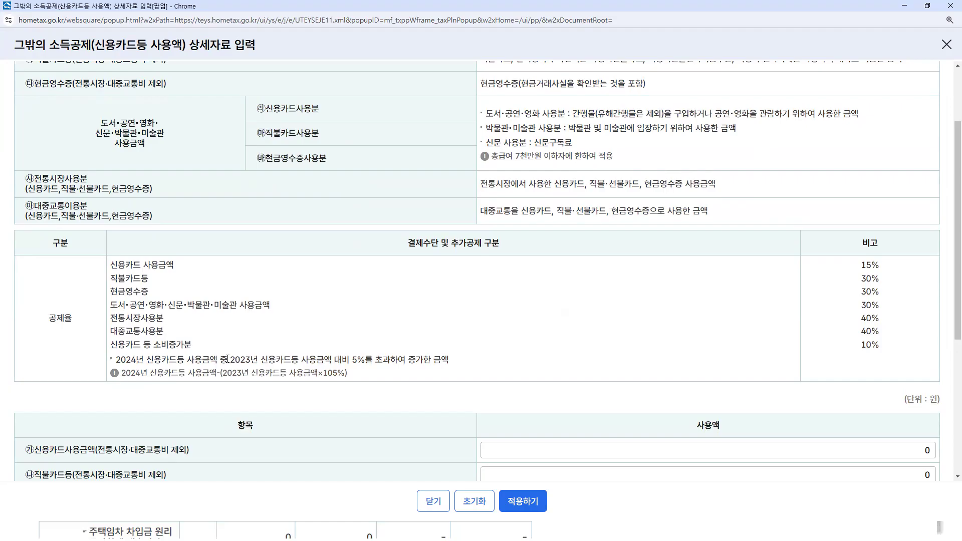
left_click_drag(229, 360, 451, 364)
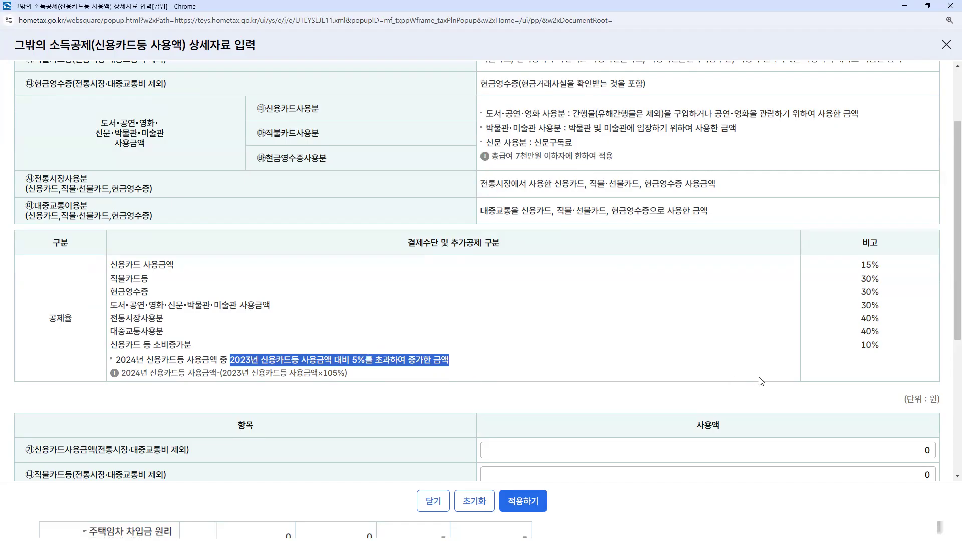
double_click(862, 345)
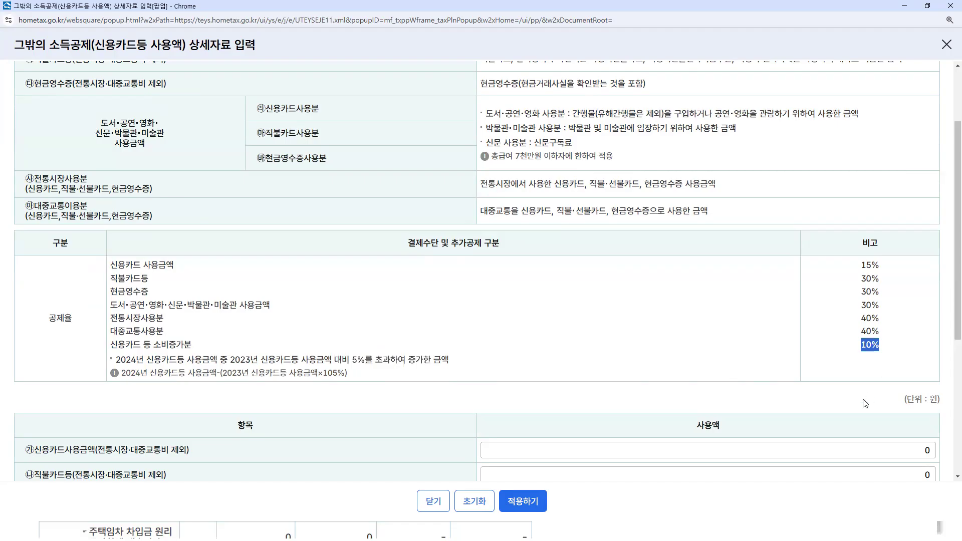
double_click(861, 265)
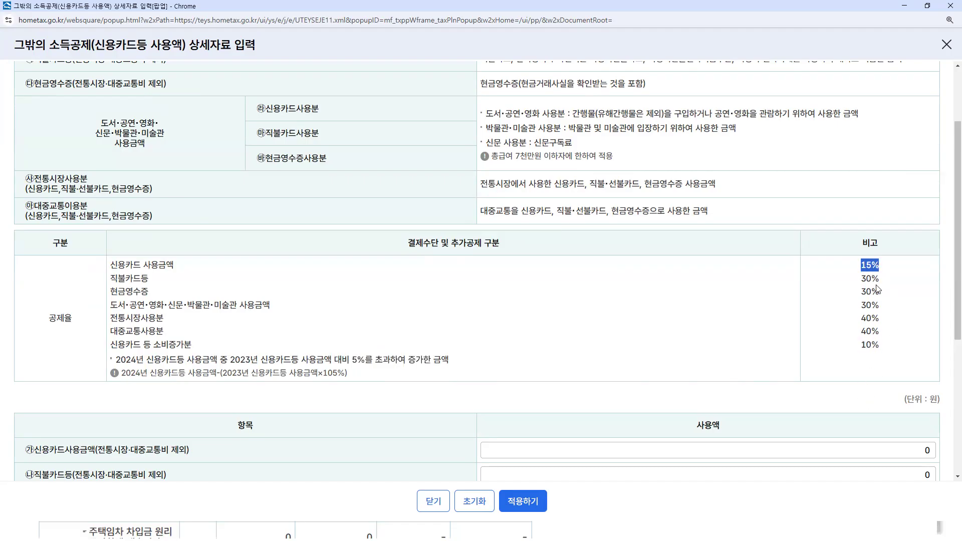
left_click_drag(865, 280, 882, 334)
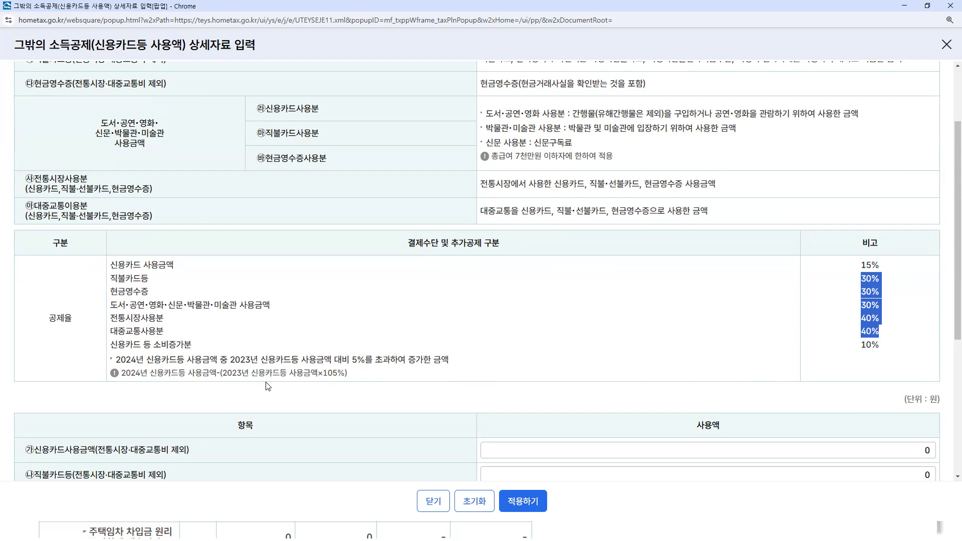
scroll(293, 377, "down", 3)
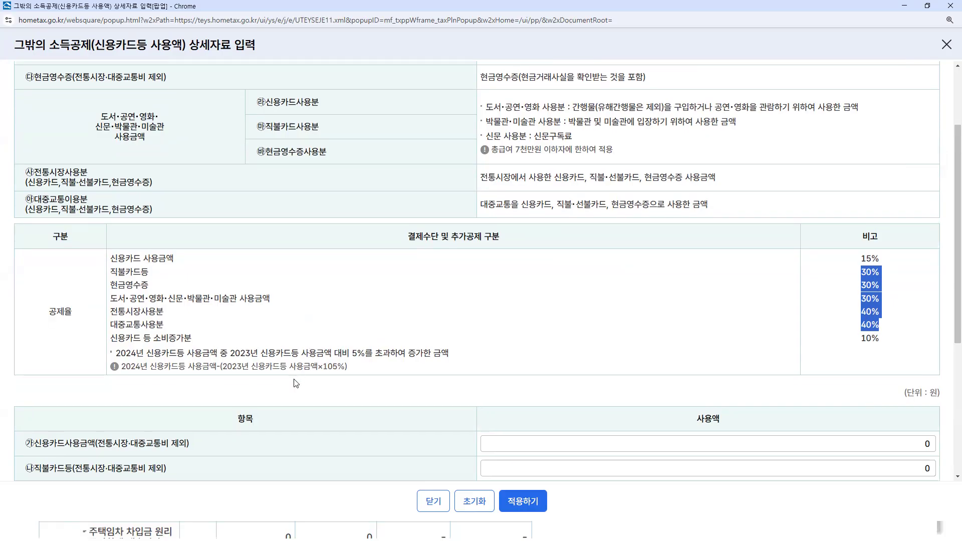
scroll(296, 383, "down", 1)
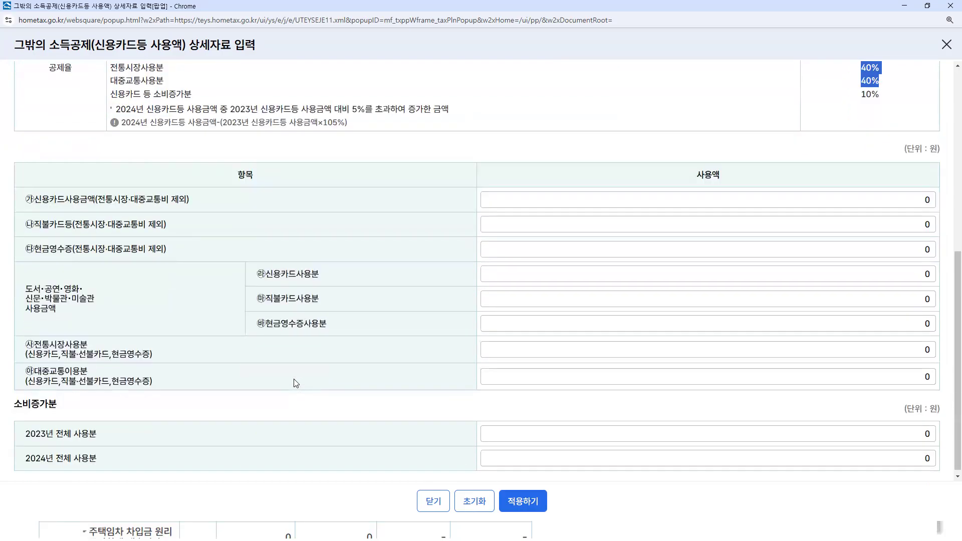
scroll(428, 369, "up", 2)
scroll(428, 370, "up", 4)
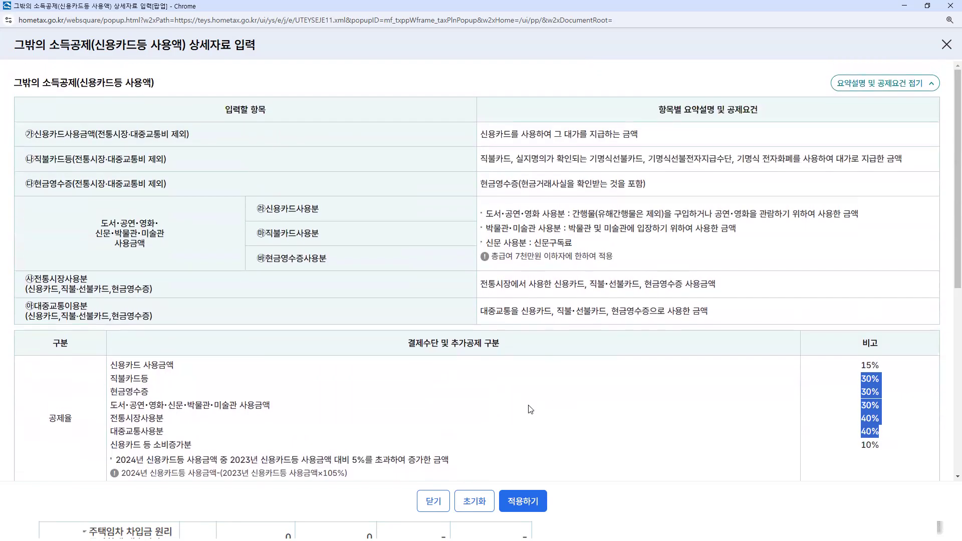
left_click(131, 379)
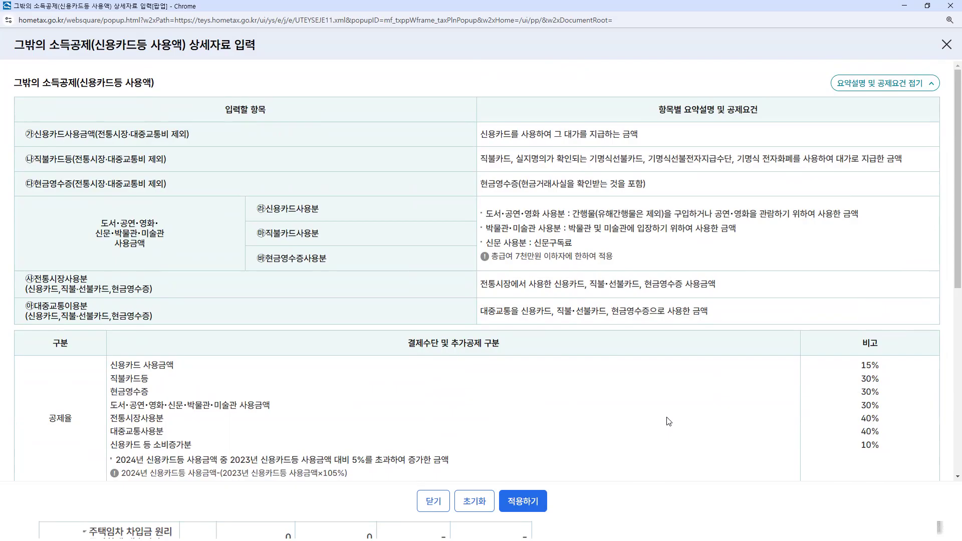
Set the 신용카드사용금액 excluding traditional market and public transport spending to 30,000,000 won
scroll(668, 420, "down", 7)
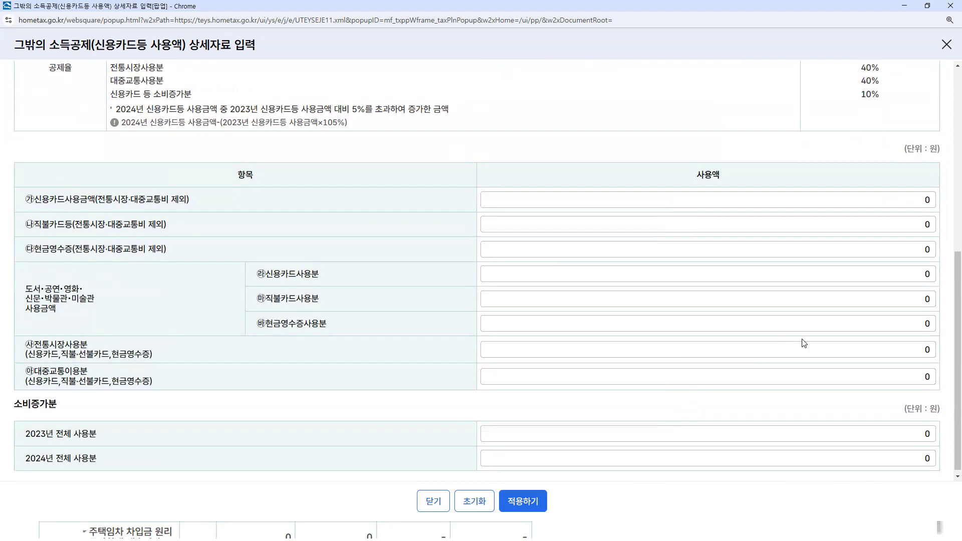
left_click(909, 200)
type("30,000,000")
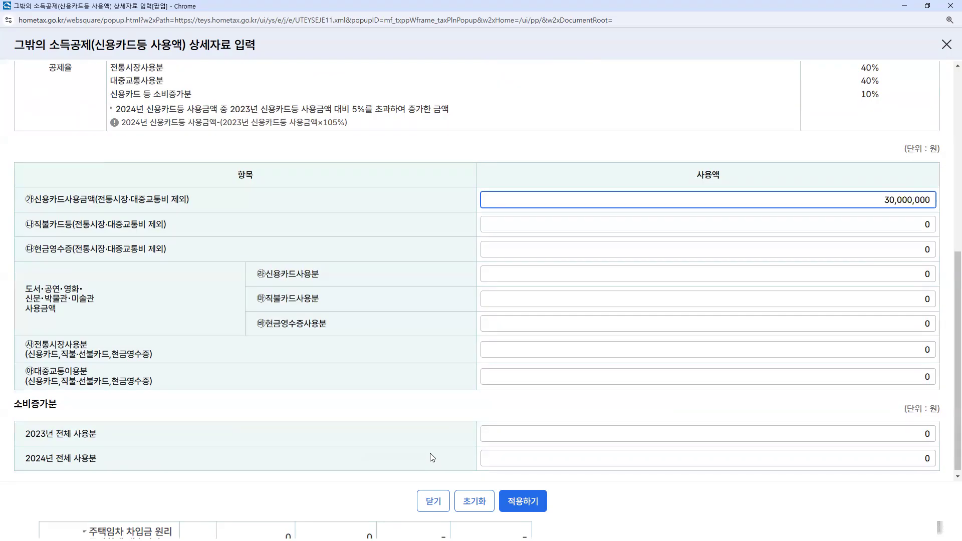
left_click(430, 246)
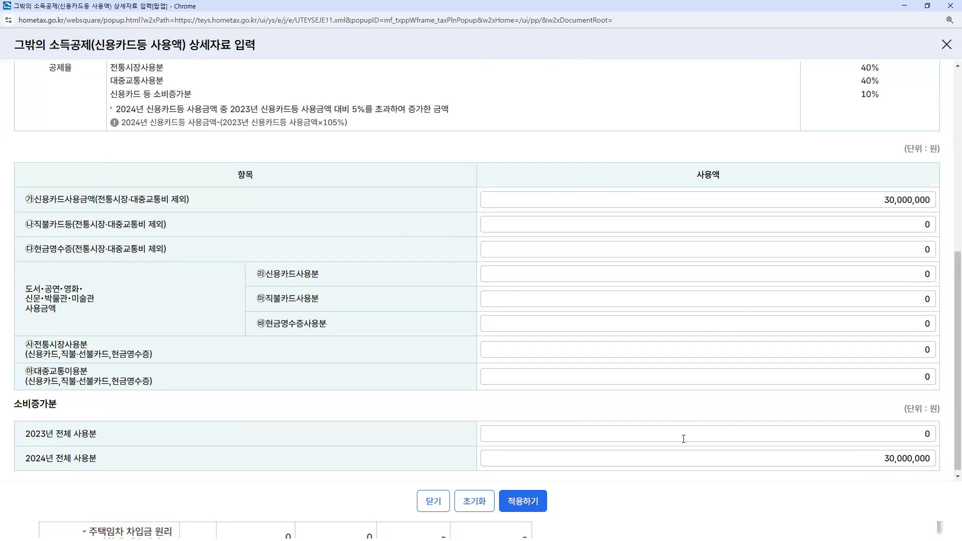
Enter the 2023년 전체 사용분 amount under 소비증가분 and apply the 신용카드 등 details
left_click(922, 434)
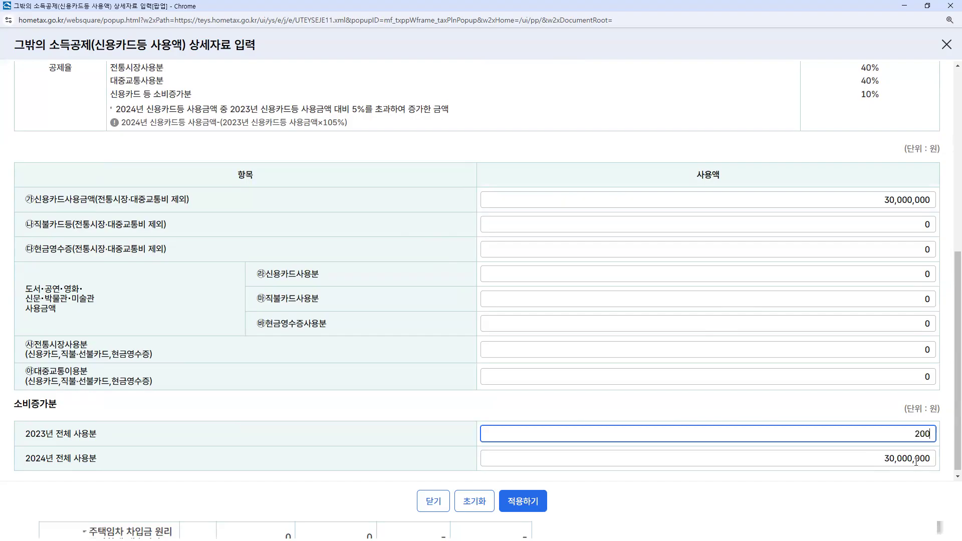
left_click(790, 503)
left_click(526, 509)
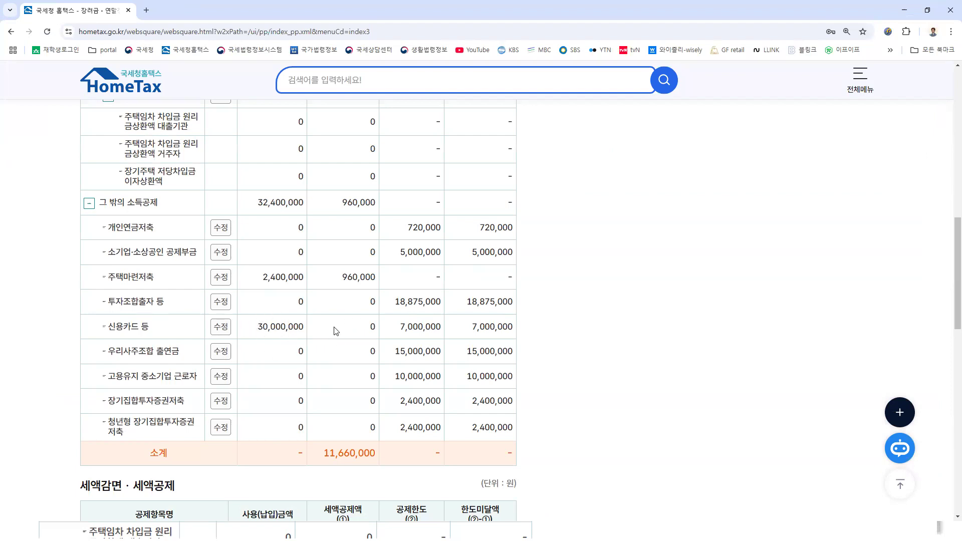
Recalculate the settlement with the card spending included, and review the 신용카드 등 deduction and the expected tax
scroll(390, 357, "up", 7)
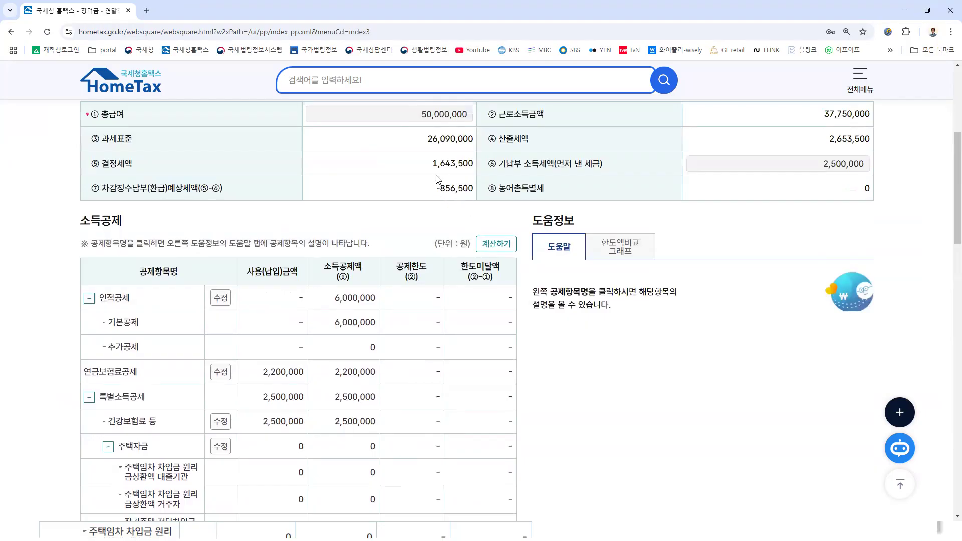
left_click(495, 244)
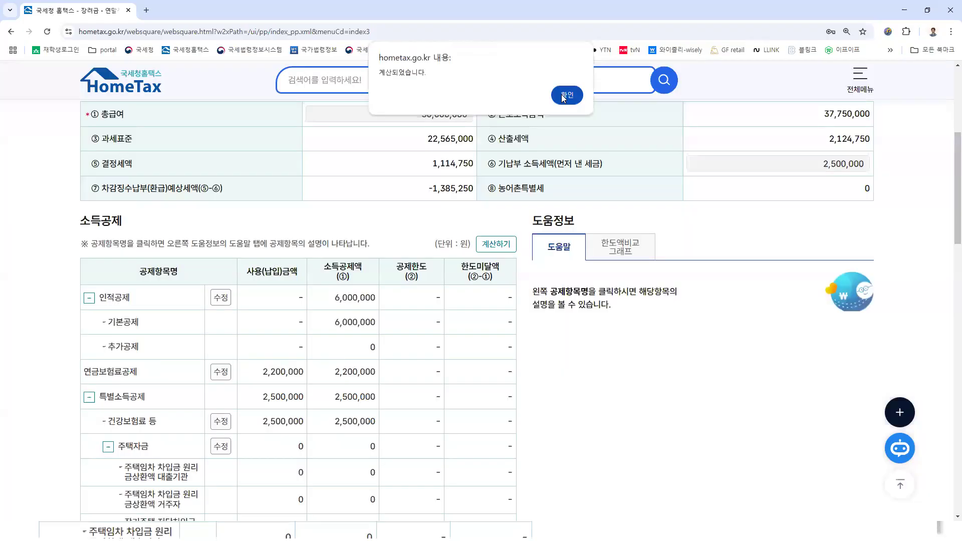
left_click(565, 95)
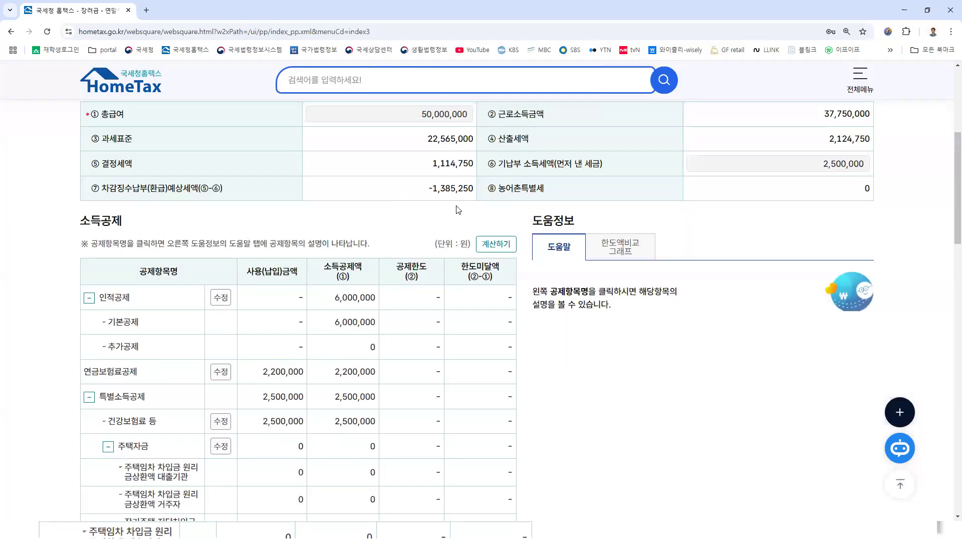
scroll(445, 265, "down", 6)
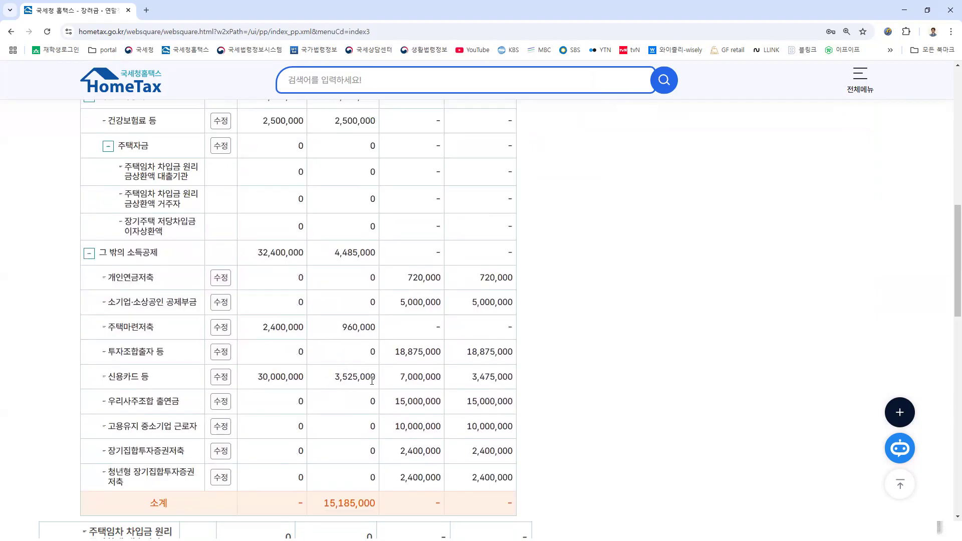
scroll(371, 368, "up", 2)
scroll(374, 217, "up", 4)
scroll(333, 228, "down", 1)
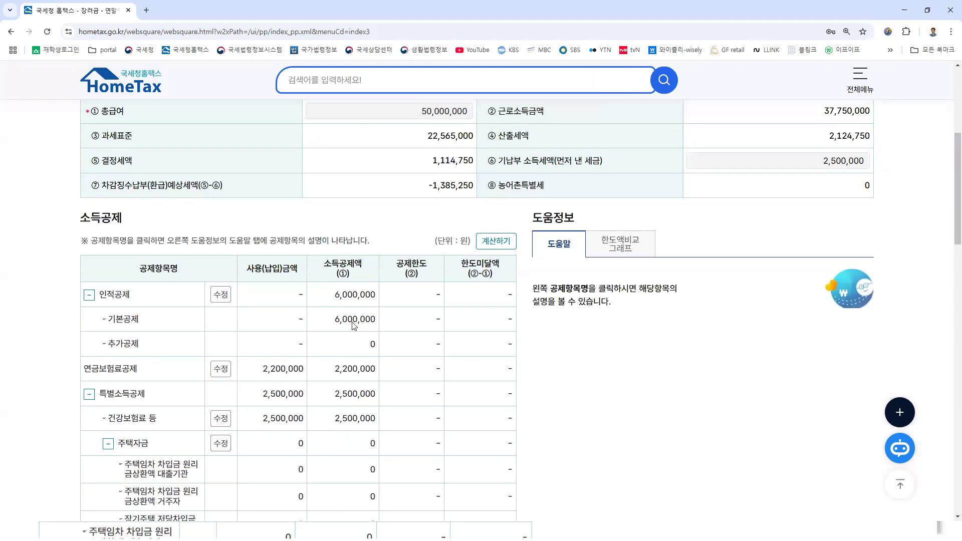
Open the 결혼세액공제 details, tick the credit and clear it again, and apply without claiming it
scroll(346, 236, "down", 7)
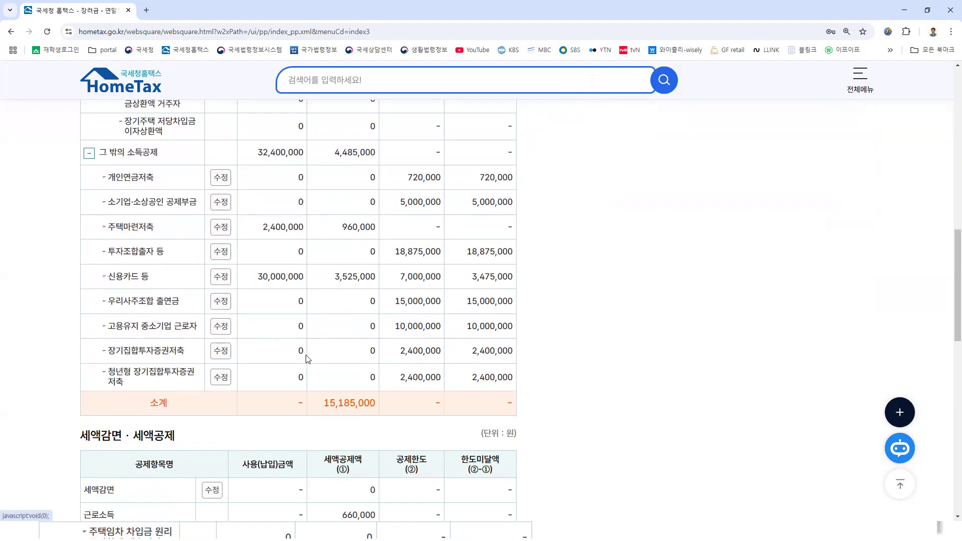
scroll(350, 364, "down", 4)
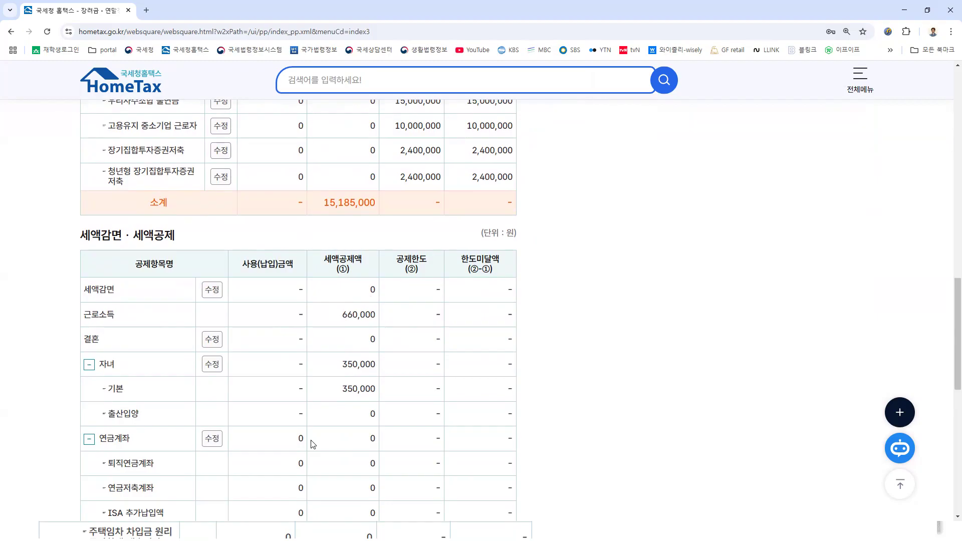
left_click(215, 341)
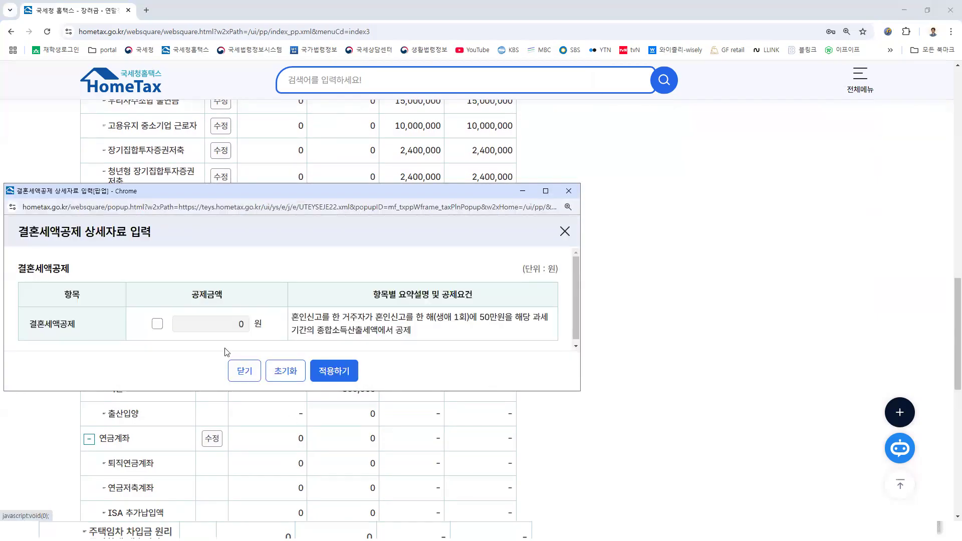
left_click(158, 326)
left_click(157, 324)
left_click(334, 371)
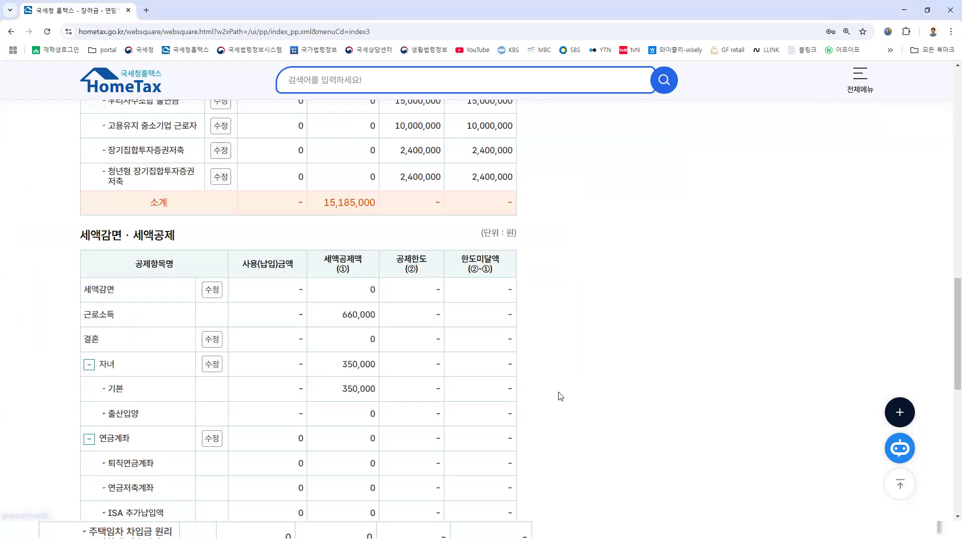
Open the 자녀세액공제 details, expand the explanation, read the age requirement for eligible children, and apply the details unchanged
scroll(558, 392, "down", 3)
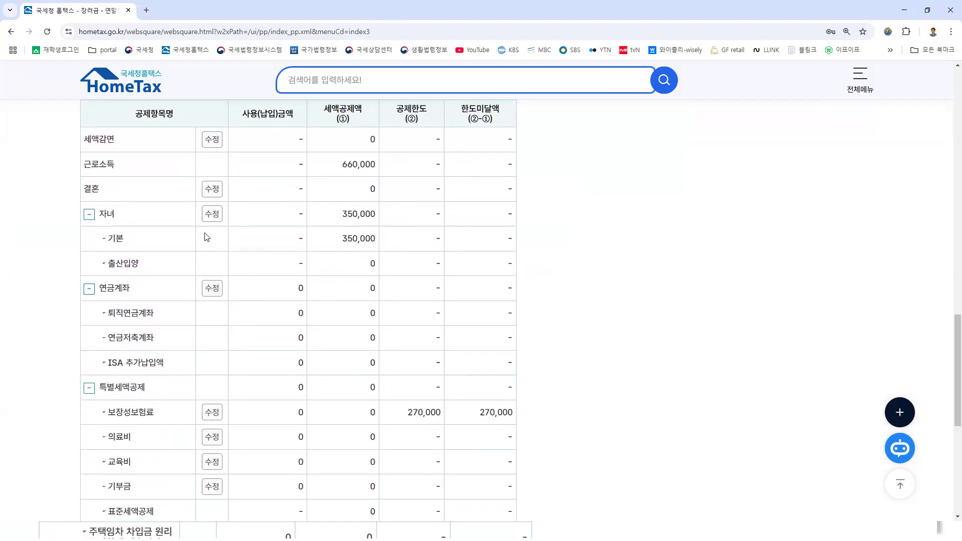
left_click(212, 214)
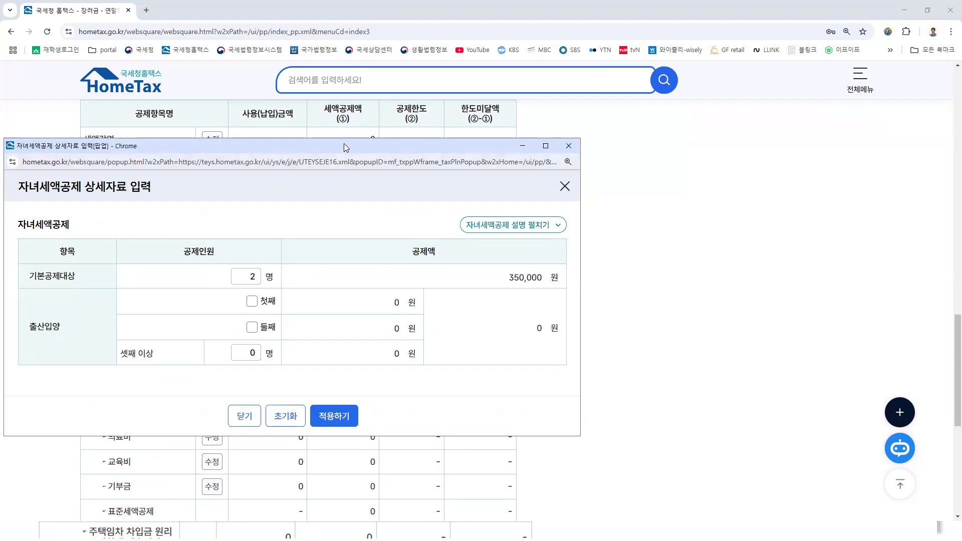
left_click_drag(344, 144, 588, 126)
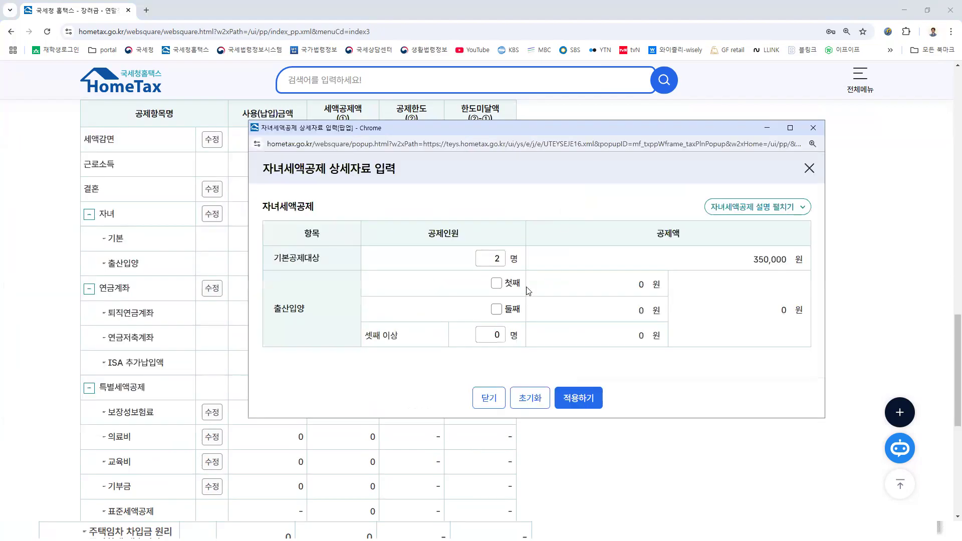
left_click(751, 213)
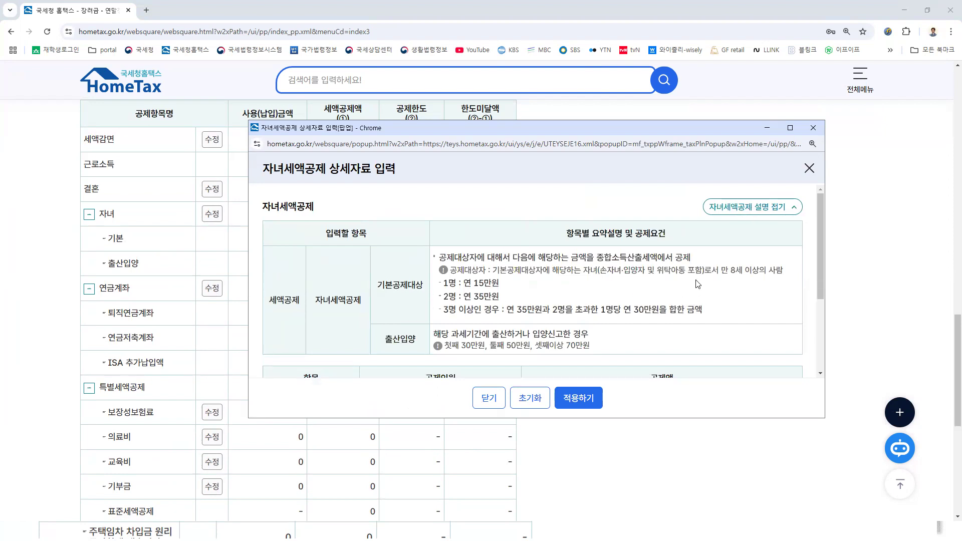
left_click_drag(730, 271, 802, 276)
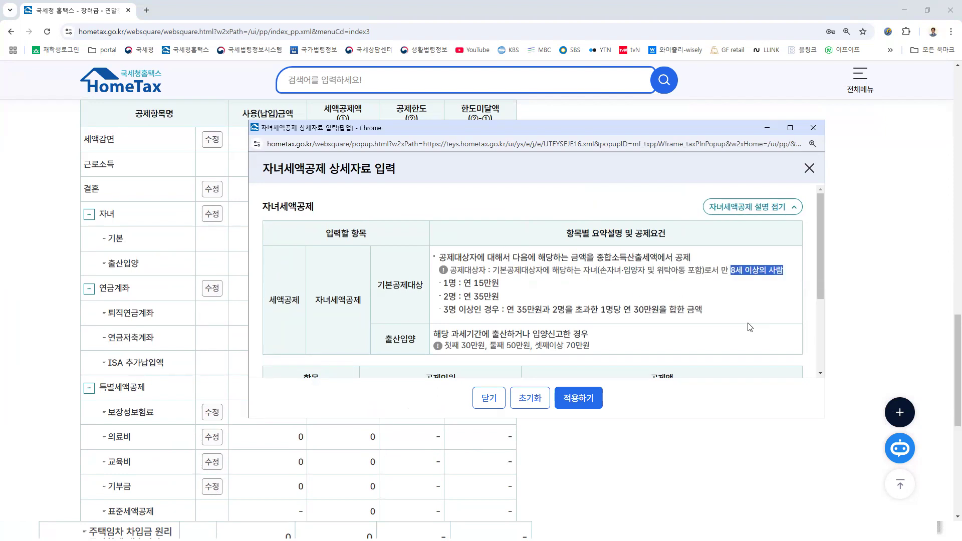
left_click(730, 272)
left_click_drag(765, 273, 778, 305)
left_click(583, 402)
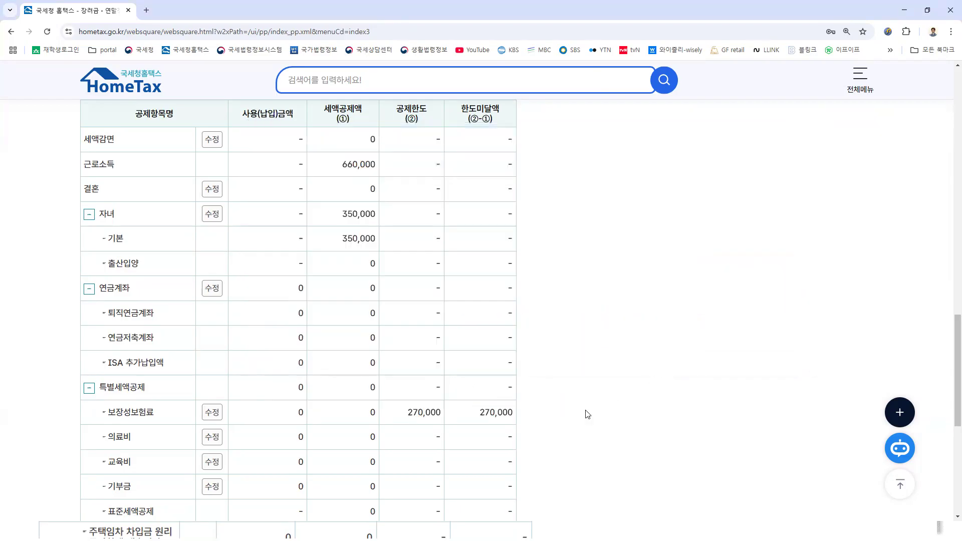
Set the number of 기본공제대상 children to 0 in the 자녀세액공제 details and apply it
left_click(212, 214)
left_click(250, 276)
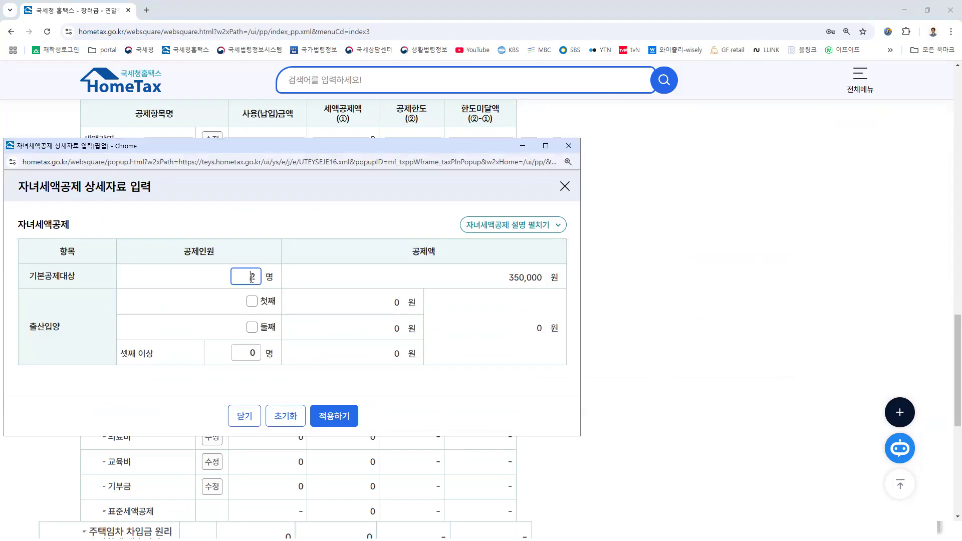
type("0")
left_click(342, 417)
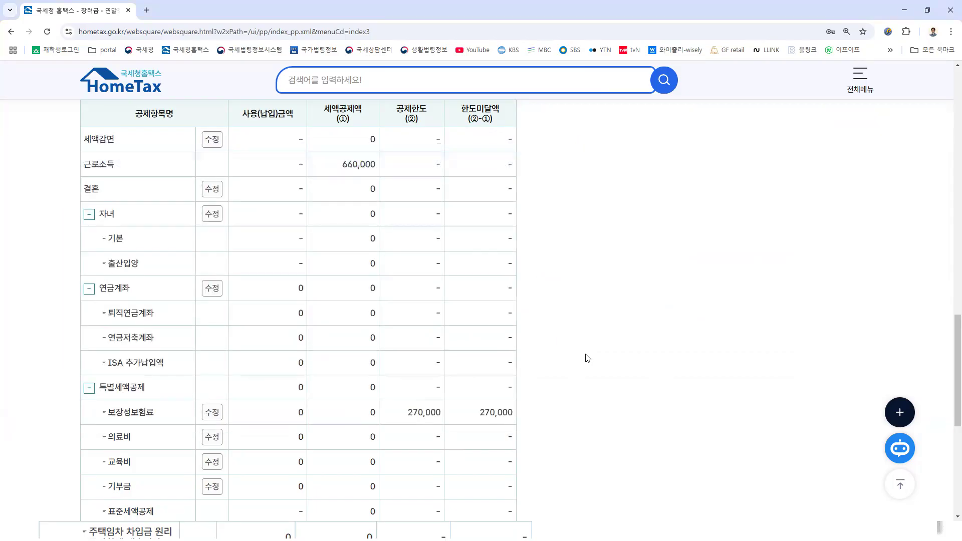
Recalculate the expected settlement without the child tax credit and dismiss the completion notice
scroll(586, 358, "up", 3)
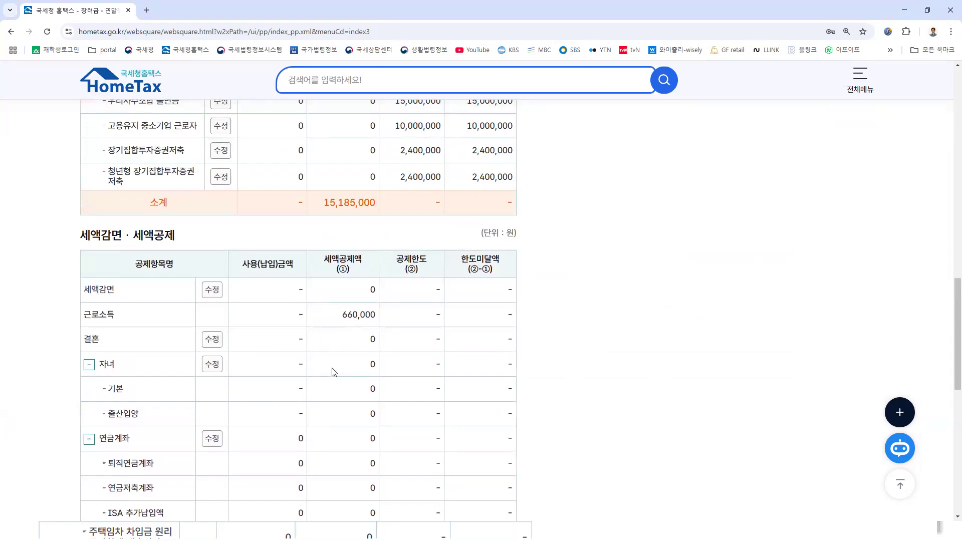
scroll(334, 372, "up", 10)
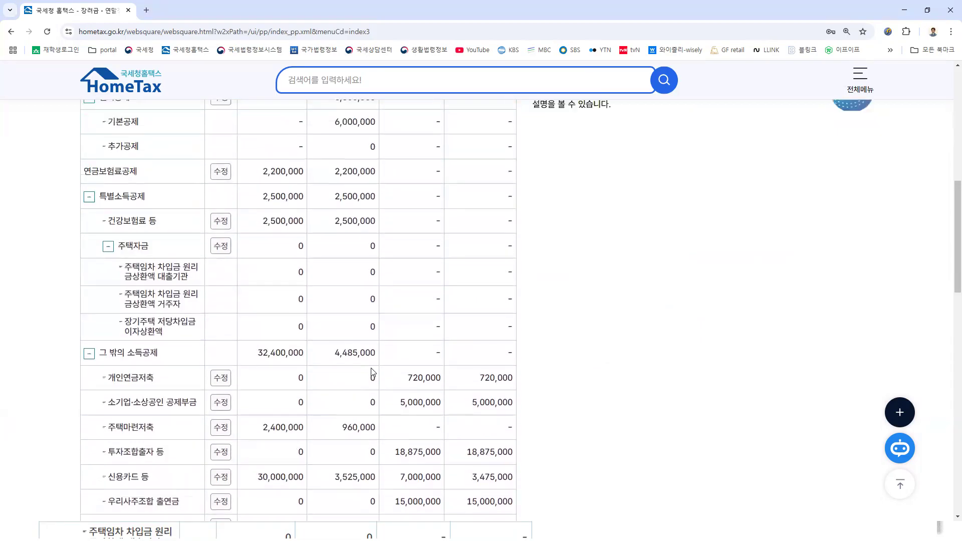
left_click(495, 194)
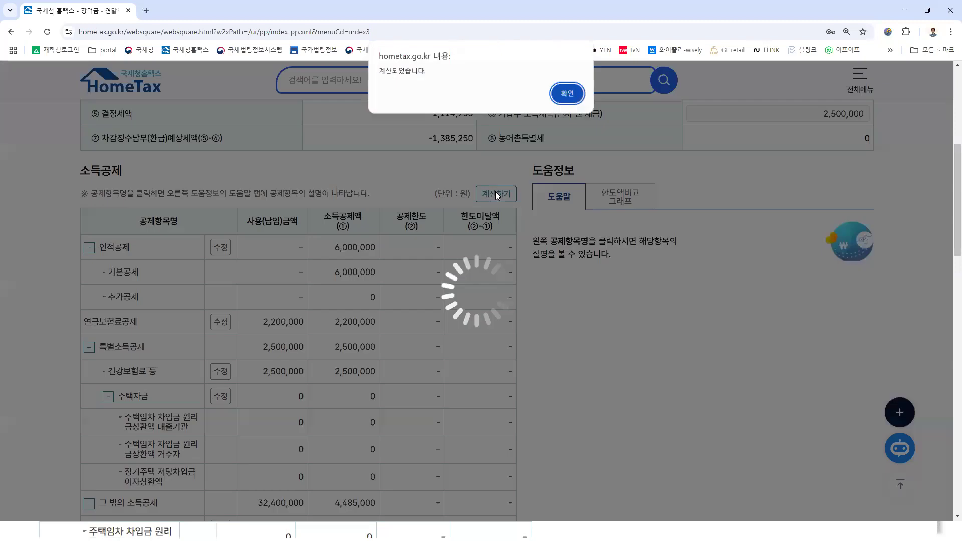
left_click(569, 91)
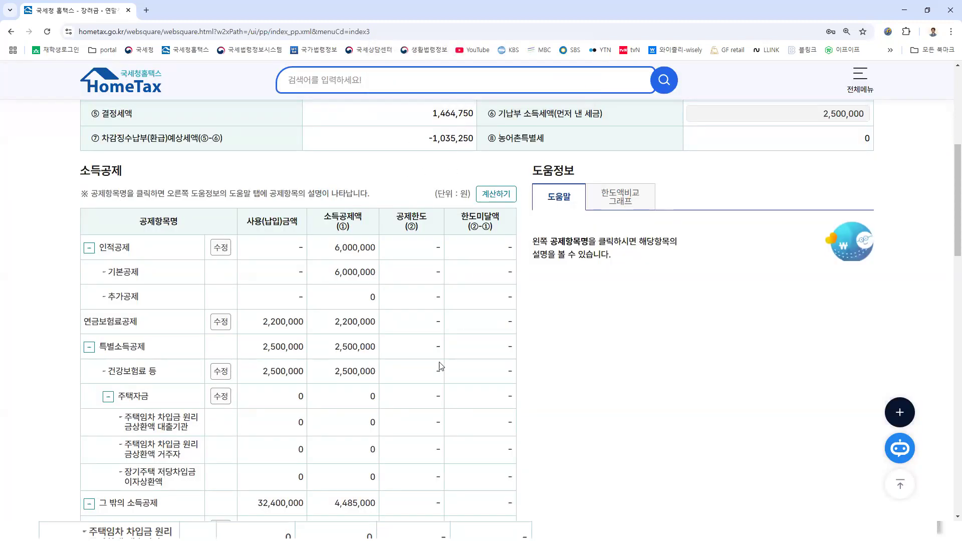
Set the 연금저축 납입액 to 6,000,000 won in the 연금계좌 세액공제 details and apply it
scroll(442, 363, "down", 9)
scroll(446, 359, "down", 5)
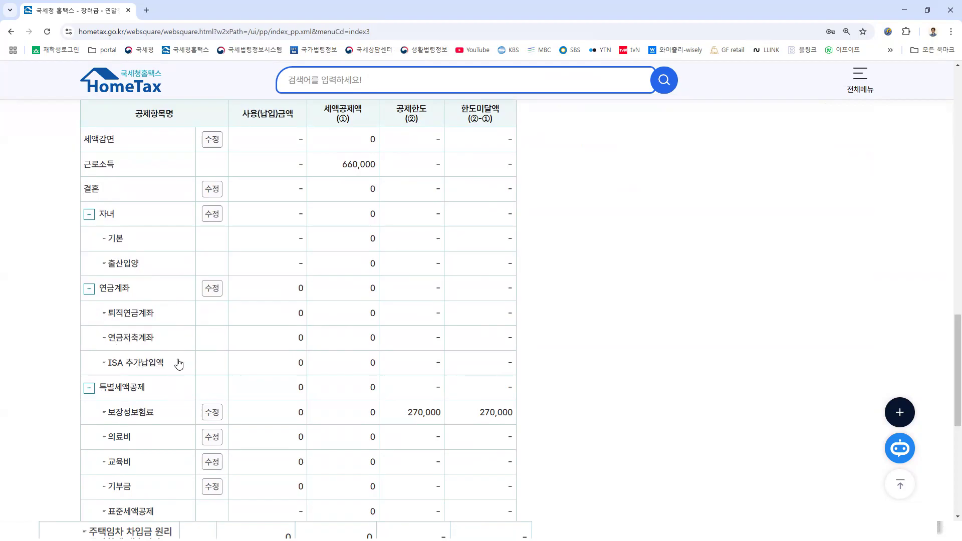
left_click(216, 289)
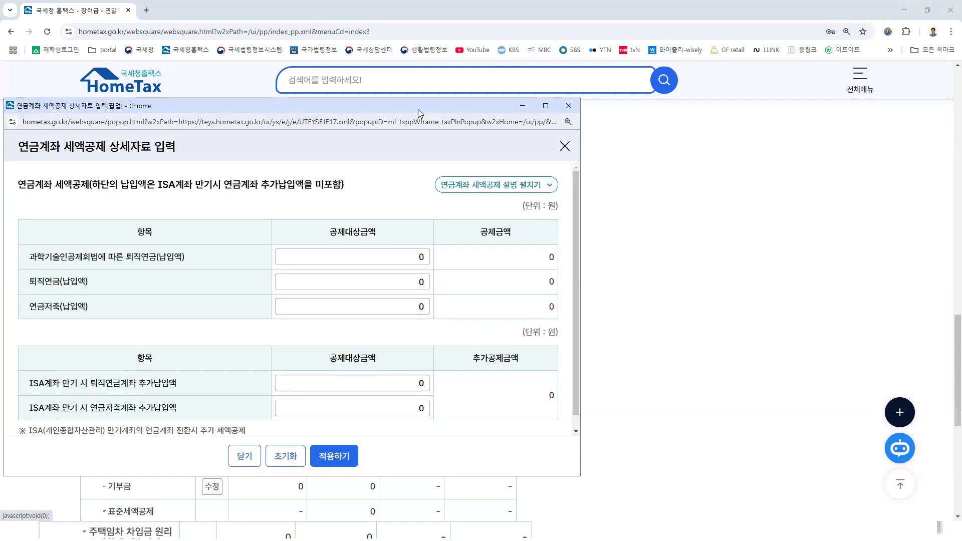
left_click_drag(425, 109, 641, 67)
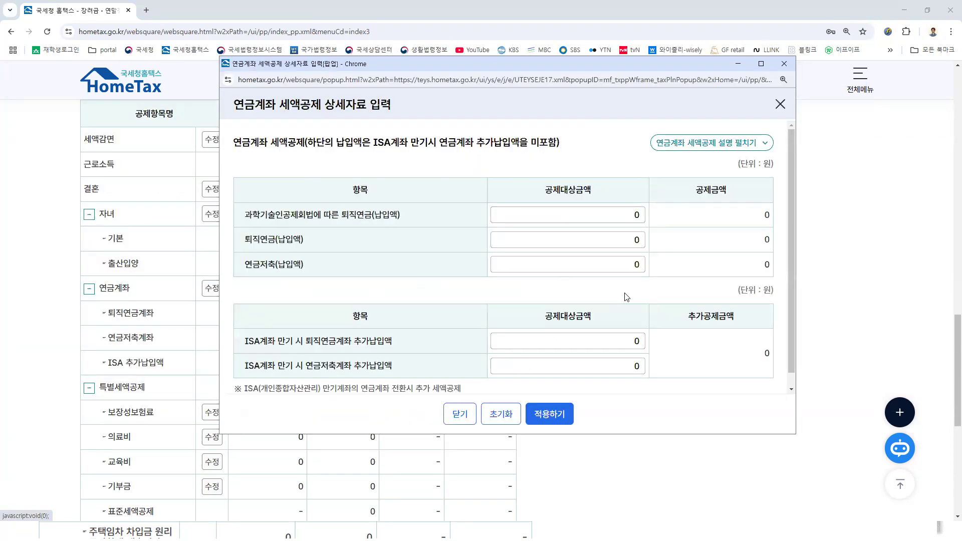
left_click_drag(631, 263, 646, 262)
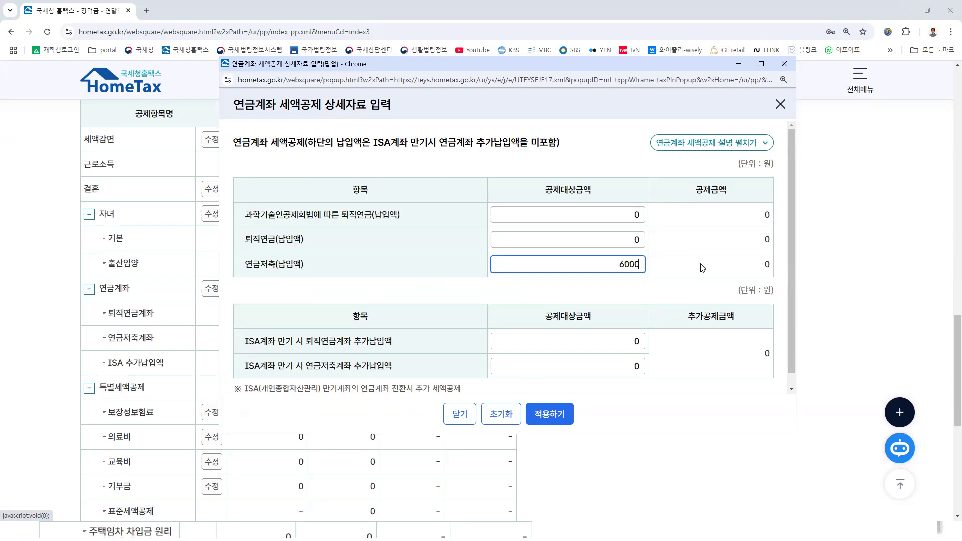
type("6,000,00")
scroll(686, 374, "down", 1)
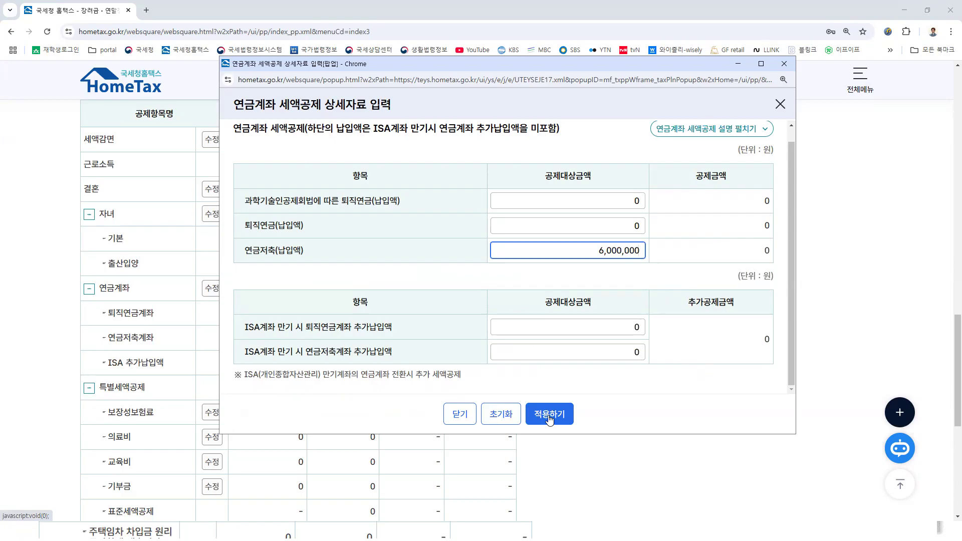
left_click(550, 418)
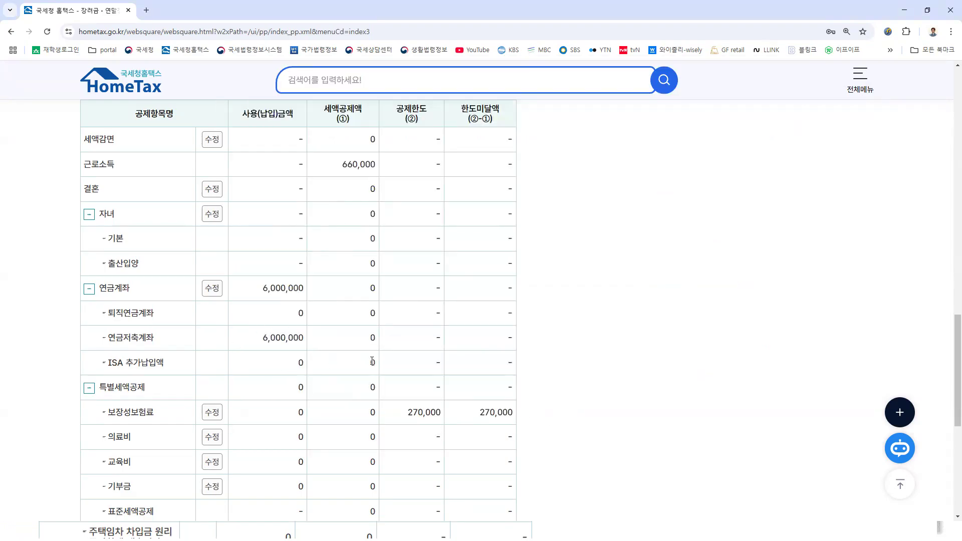
Recalculate the settlement with the pension savings included, and review the expected tax and the 연금계좌 tax credit
scroll(373, 361, "up", 15)
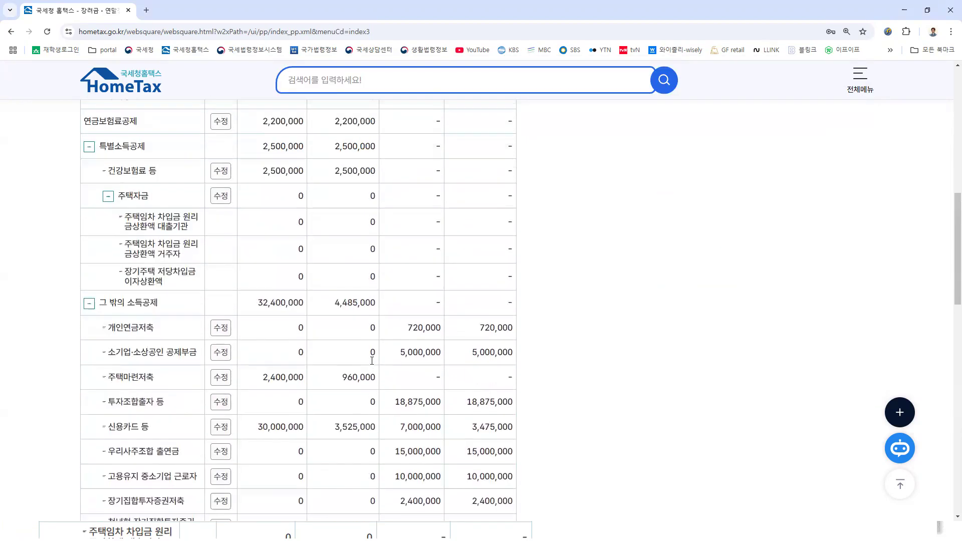
scroll(372, 361, "up", 2)
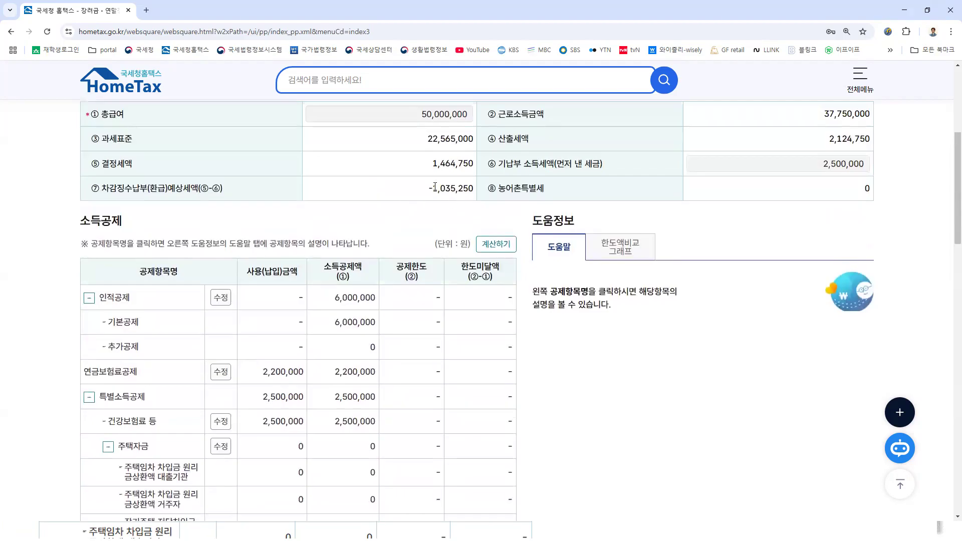
left_click(494, 246)
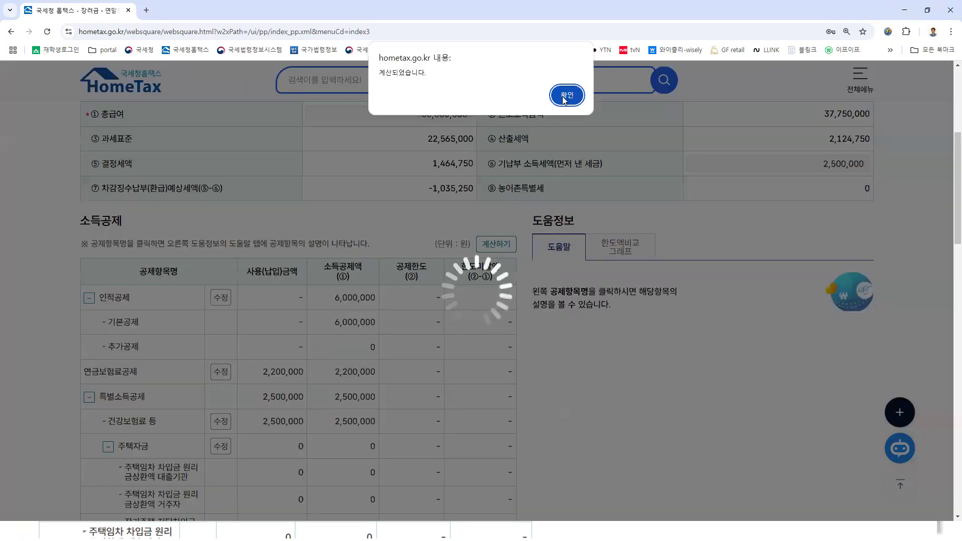
left_click(564, 95)
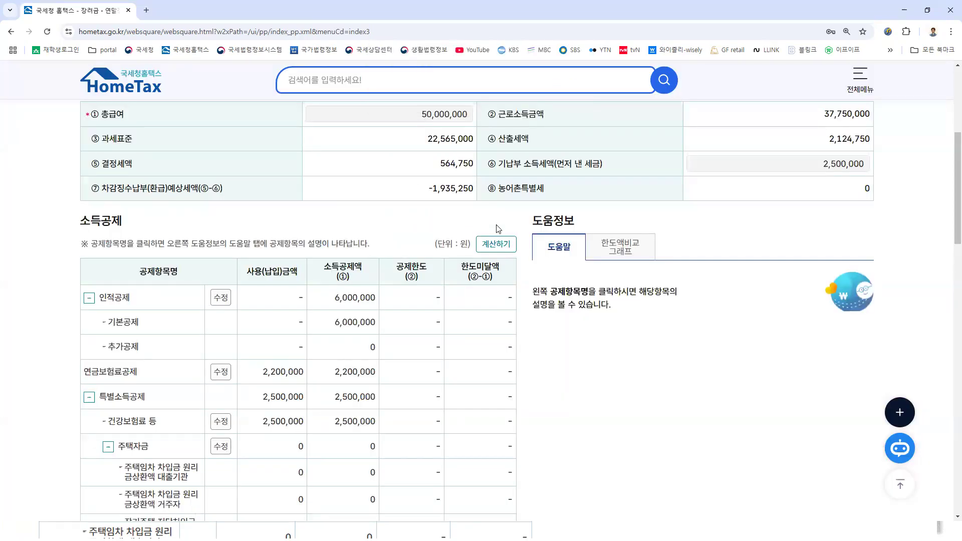
scroll(406, 270, "down", 8)
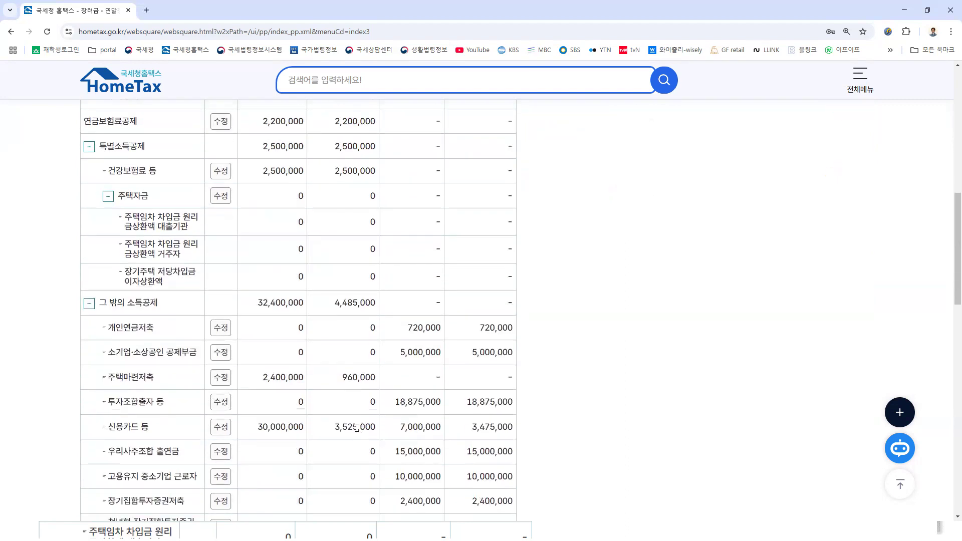
scroll(356, 427, "down", 7)
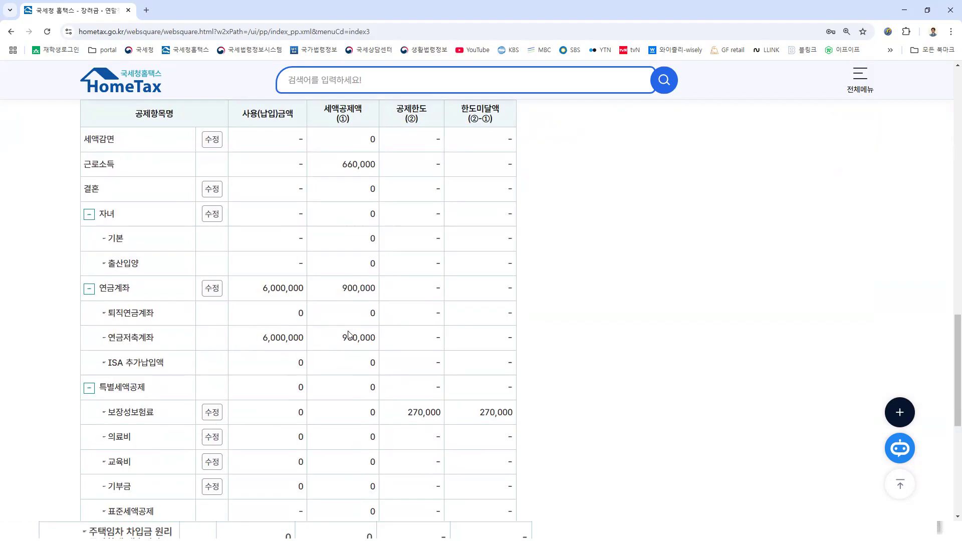
Set the 보장성 보험료(납입액) to 1,000,000 won in the 보험료 세액공제 details, consult the deduction explanation, and apply it
double_click(340, 342)
left_click(333, 348)
scroll(357, 347, "down", 3)
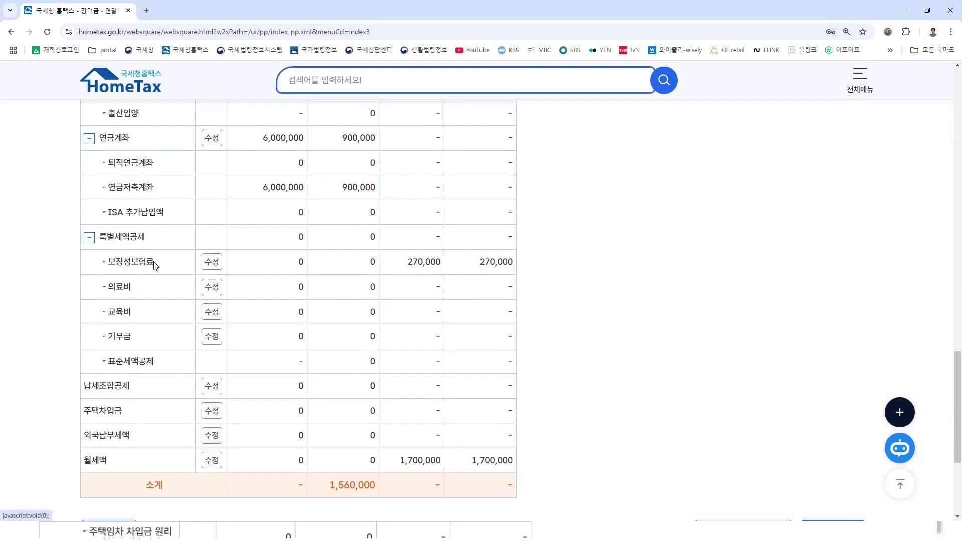
left_click(212, 262)
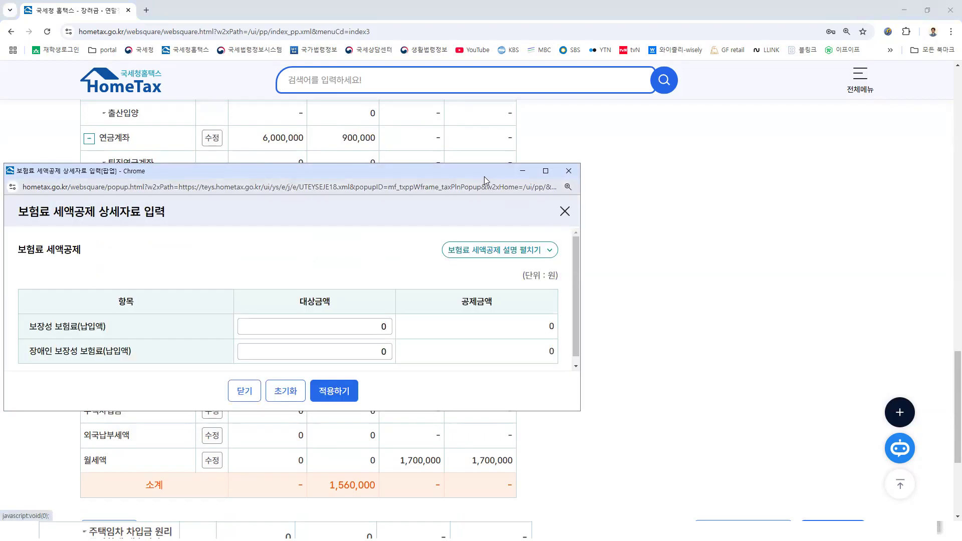
left_click(543, 226)
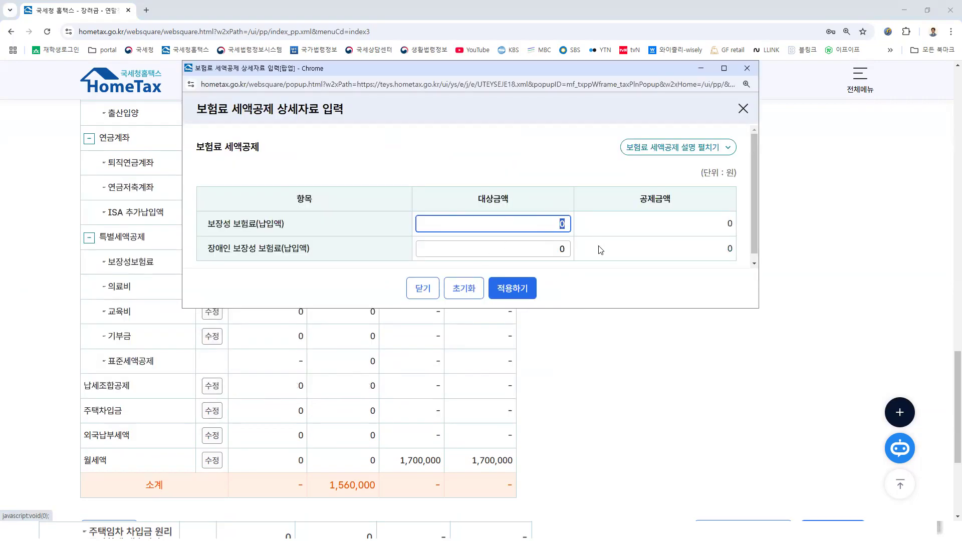
type("1,000,000")
left_click(668, 148)
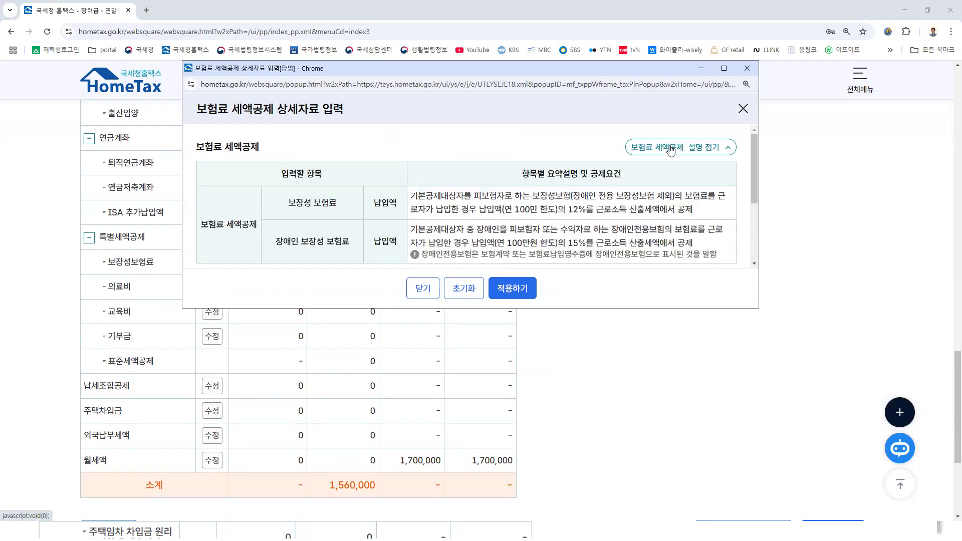
left_click(724, 68)
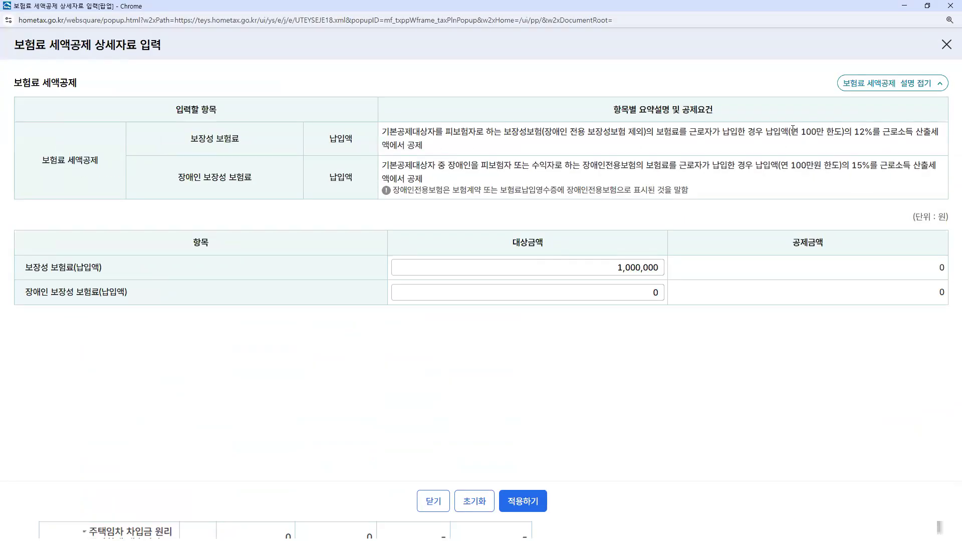
left_click_drag(792, 129, 852, 129)
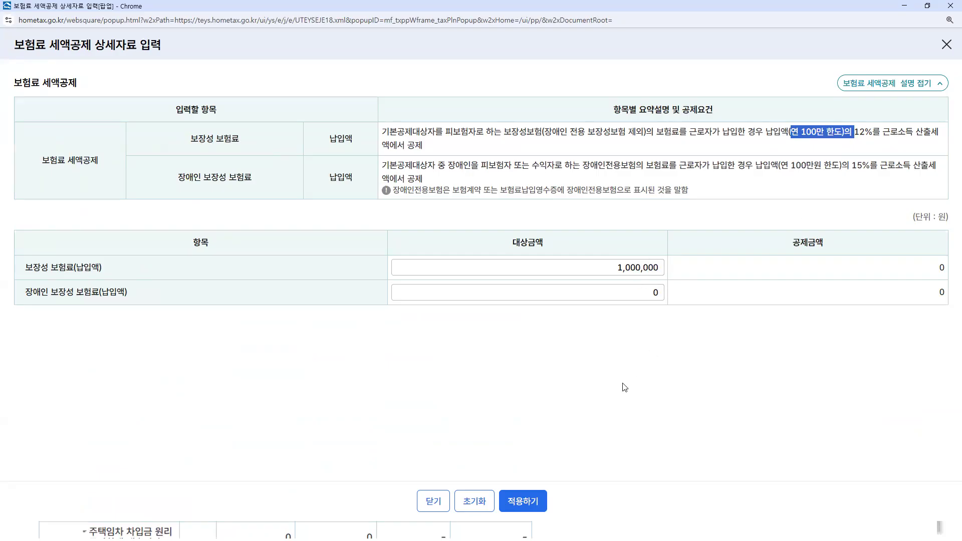
left_click(526, 502)
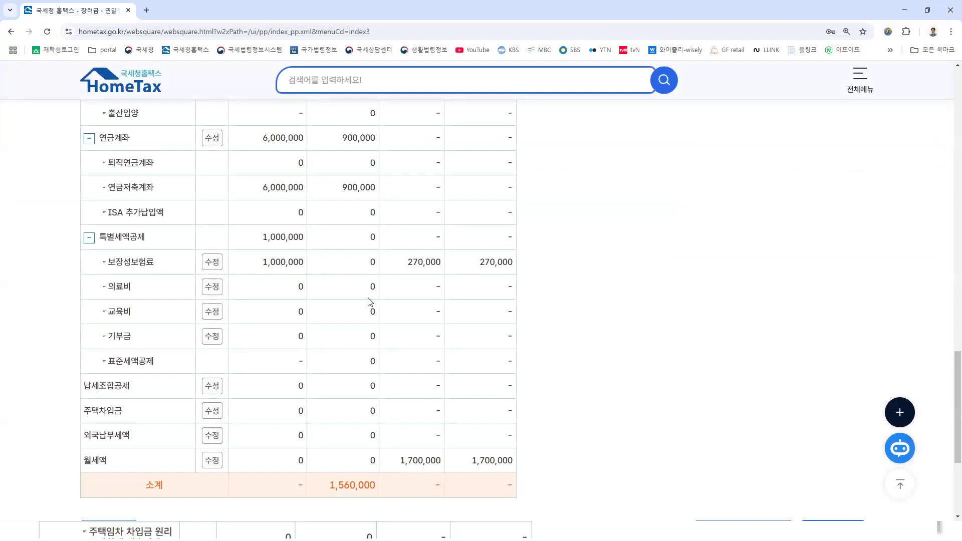
Recalculate the settlement with the insurance premium included, and review the 보장성보험료 tax credit
scroll(371, 306, "up", 12)
scroll(386, 339, "up", 4)
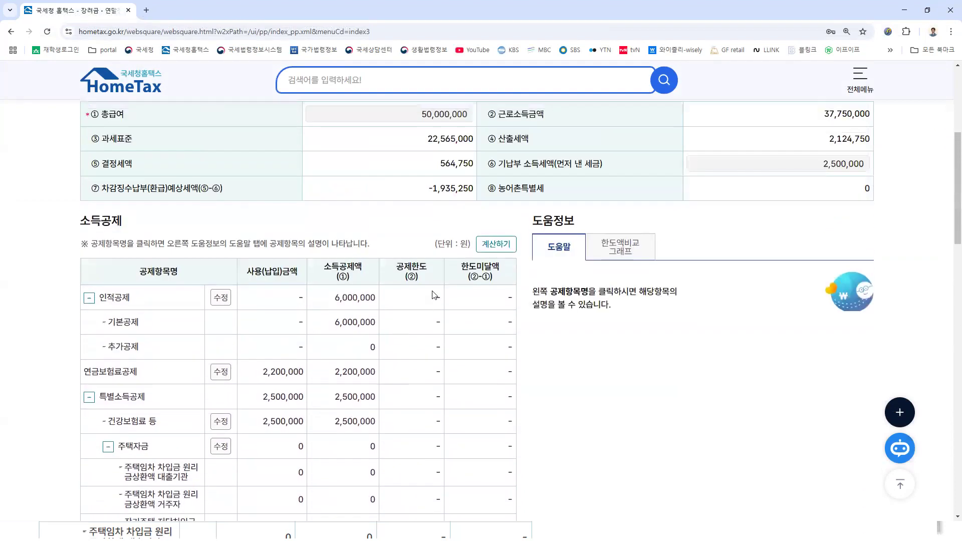
left_click(497, 245)
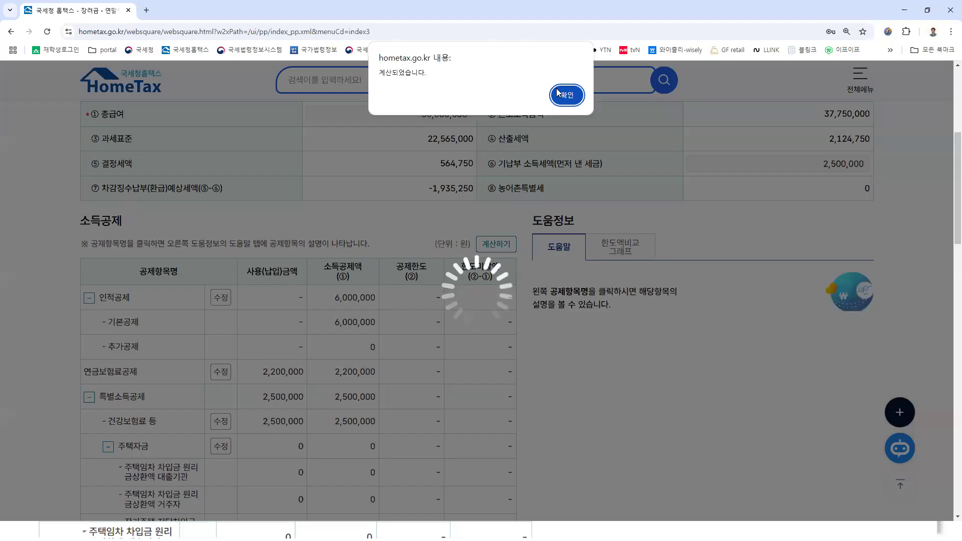
key("Return")
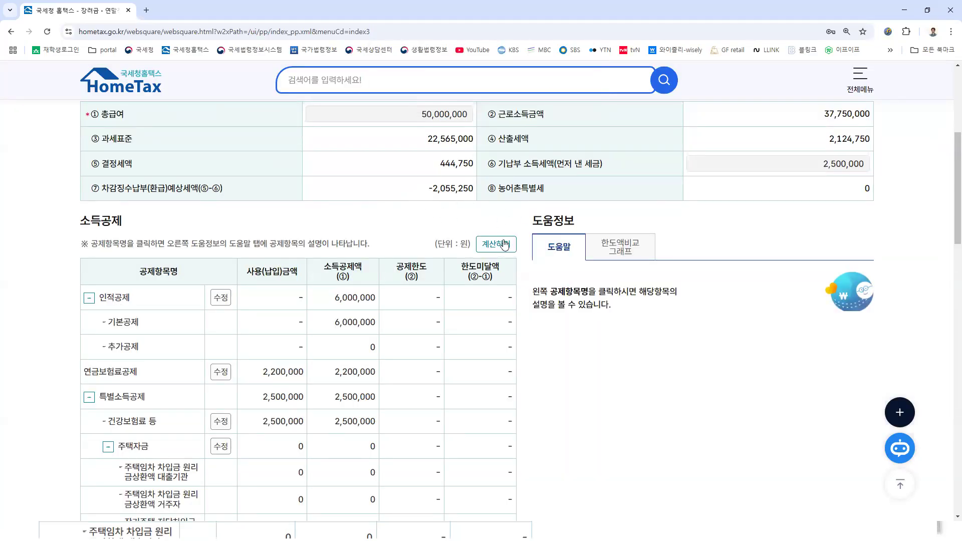
scroll(483, 280, "down", 12)
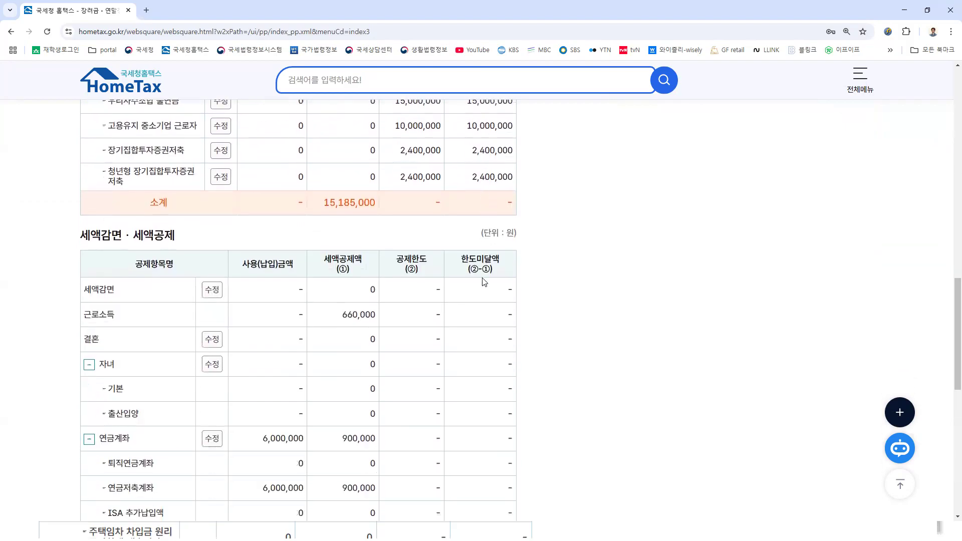
scroll(485, 282, "down", 7)
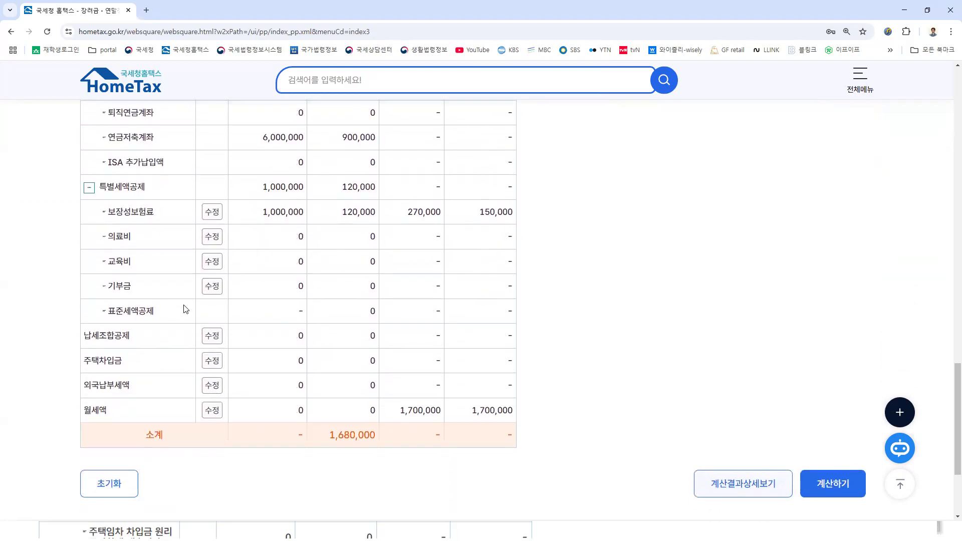
scroll(185, 300, "up", 1)
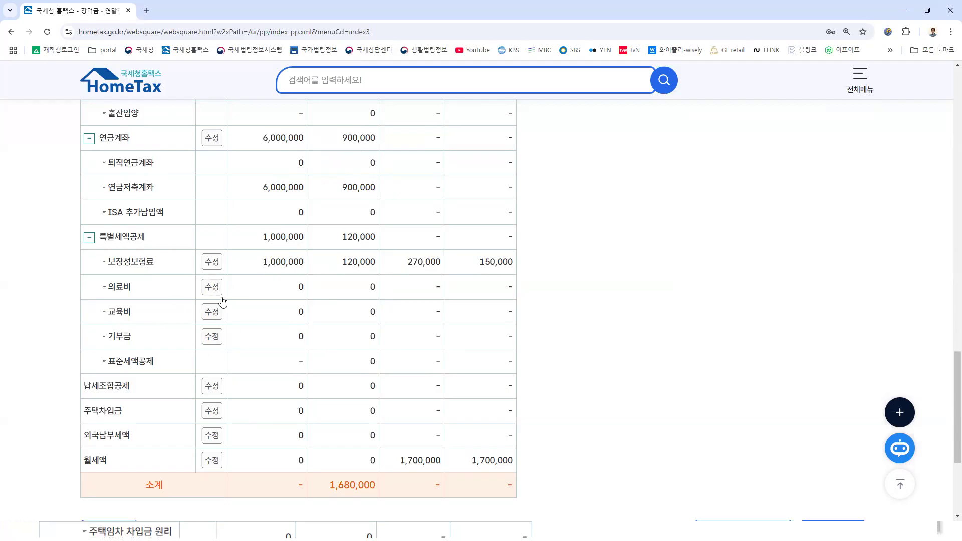
Review the remaining 세액공제 items, the 급여 및 예상세액 summary and the 소득공제 entries
scroll(237, 398, "down", 2)
scroll(237, 397, "down", 1)
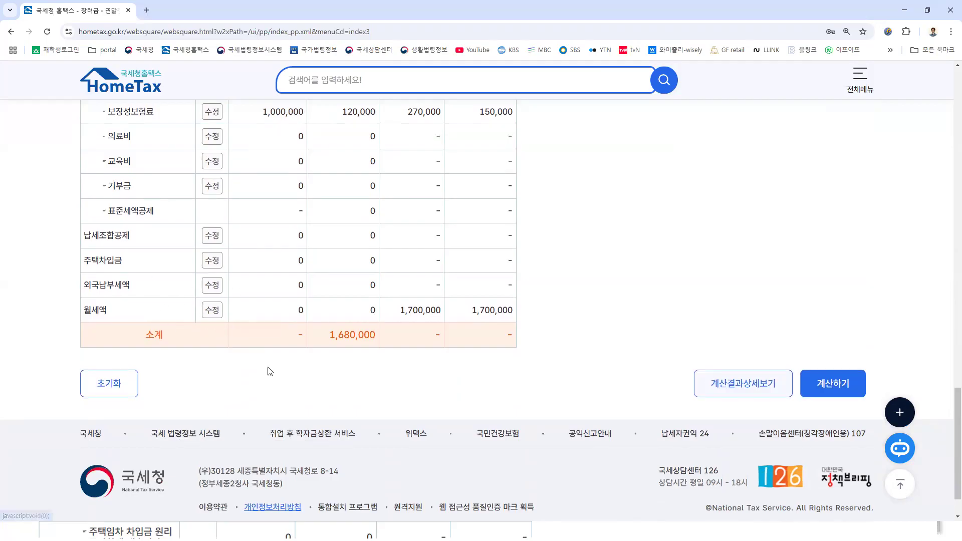
scroll(546, 330, "up", 20)
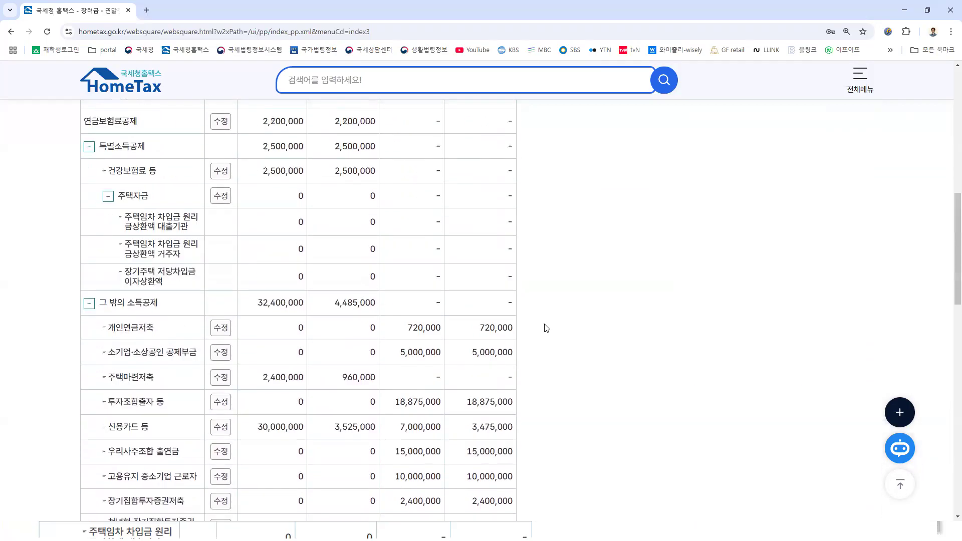
scroll(546, 330, "down", 1)
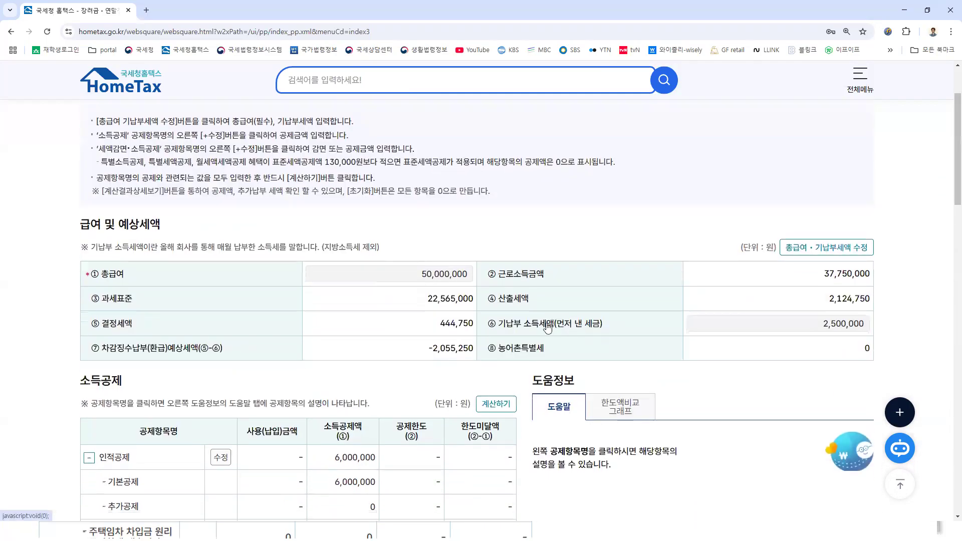
scroll(427, 348, "down", 2)
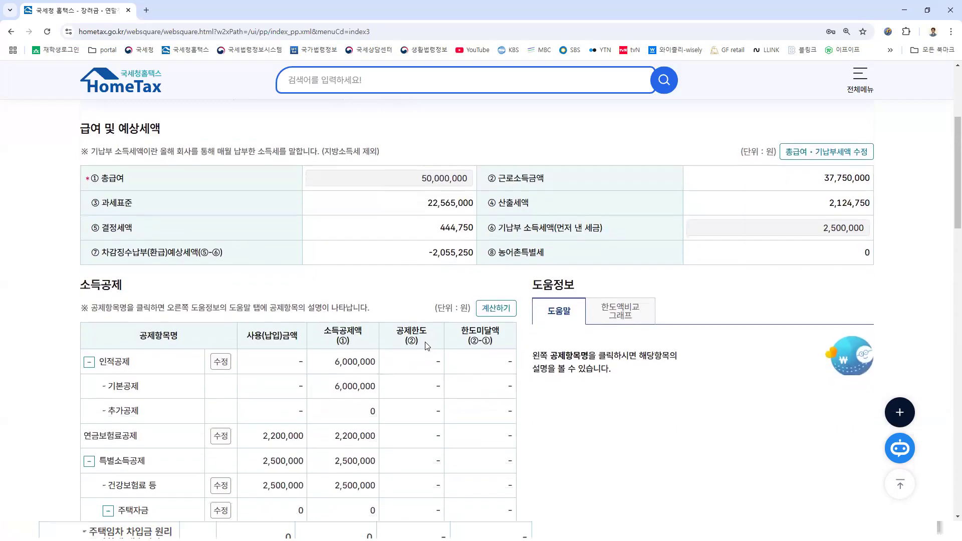
scroll(436, 313, "down", 15)
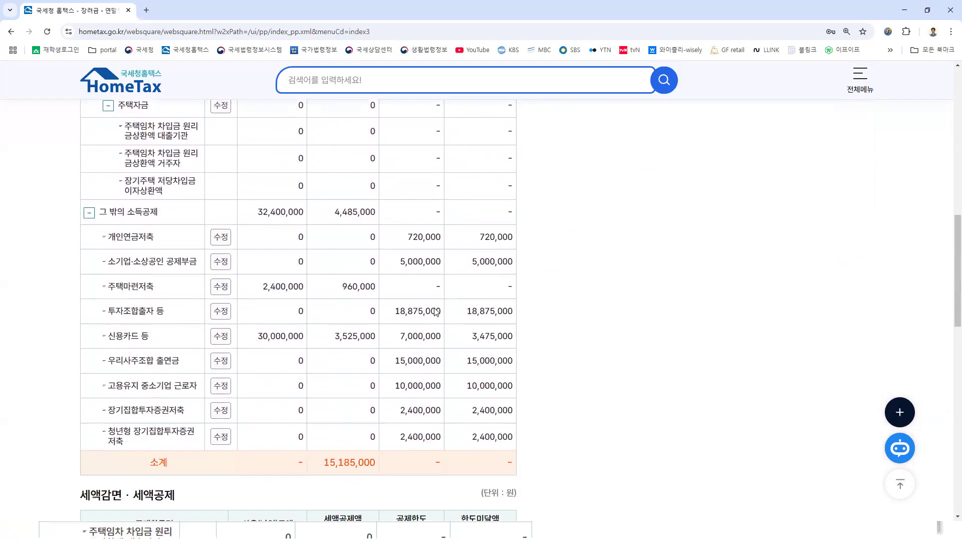
scroll(437, 312, "down", 7)
scroll(437, 312, "up", 3)
scroll(441, 315, "down", 1)
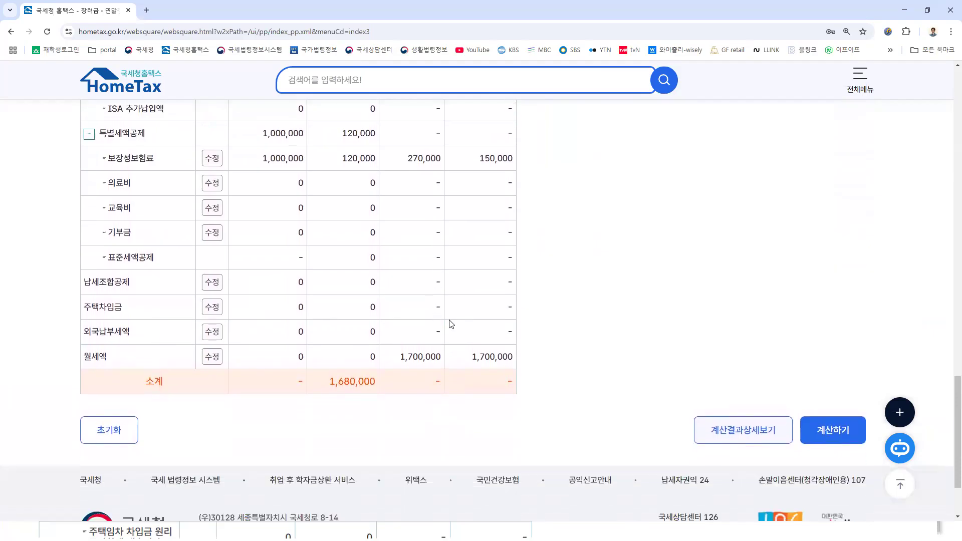
Run the calculation again on all entered items and review the expected tax summary
left_click(847, 434)
left_click(560, 96)
scroll(554, 318, "up", 20)
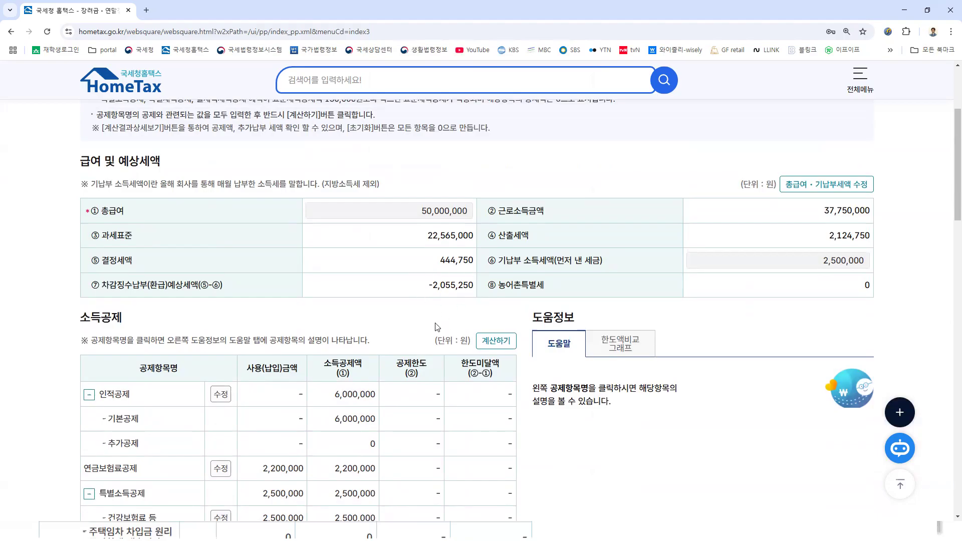
scroll(310, 400, "down", 15)
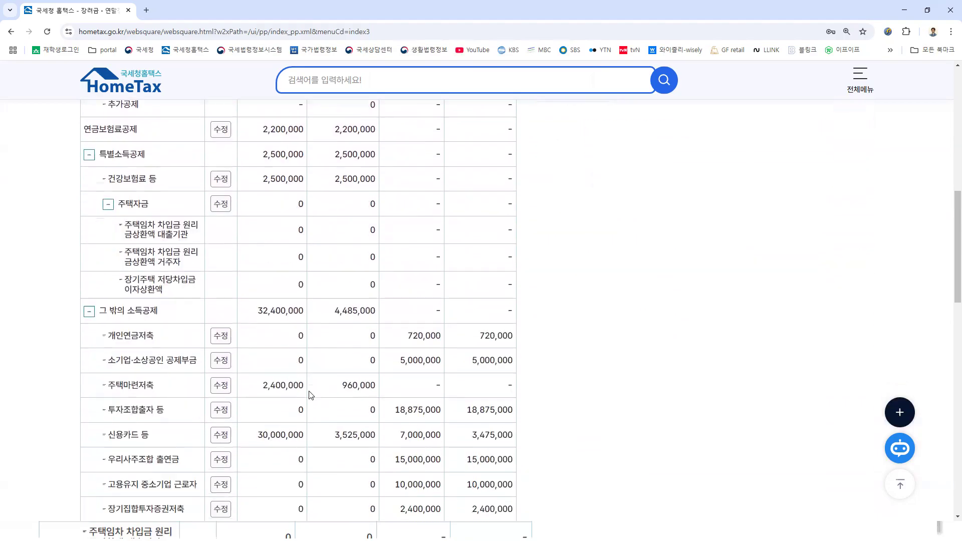
scroll(353, 387, "down", 6)
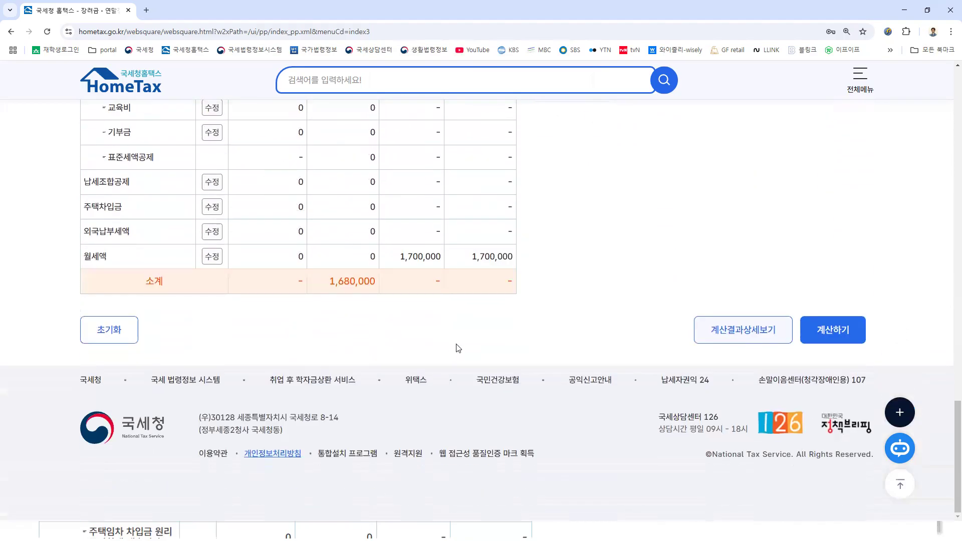
Open the detailed calculation results and examine the 인적공제 amounts for 본인, 배우자 and 부양가족
left_click(747, 337)
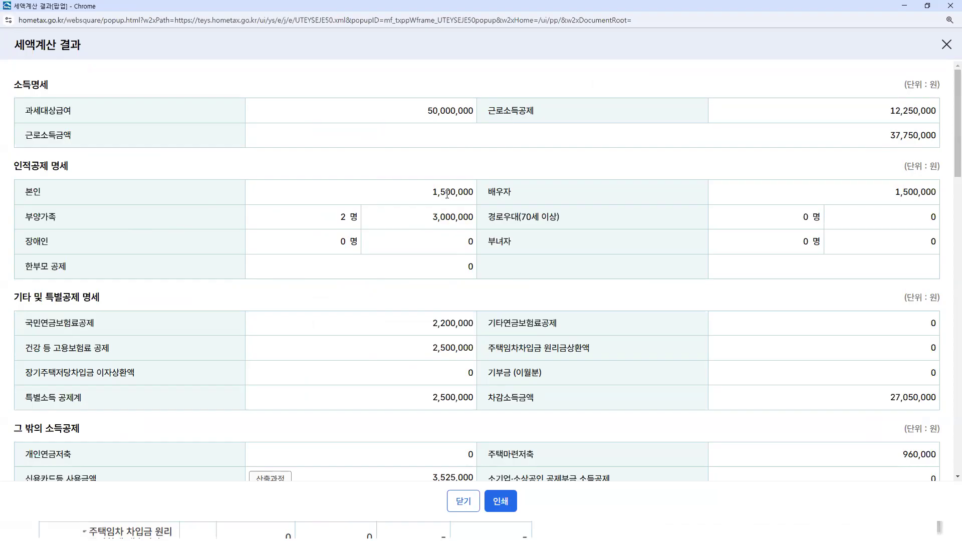
left_click_drag(429, 196, 476, 197)
left_click_drag(889, 191, 526, 236)
left_click(539, 240)
left_click_drag(433, 219, 474, 219)
left_click(608, 281)
scroll(603, 278, "down", 2)
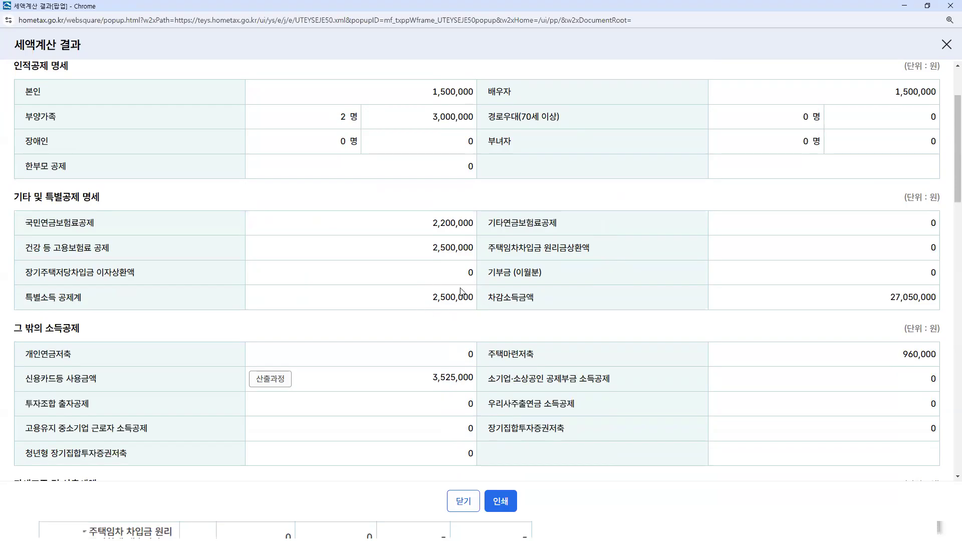
Examine the 산출과정 for 신용카드등 사용금액 in an enlarged window, including its additional deduction, and close it
scroll(645, 309, "down", 2)
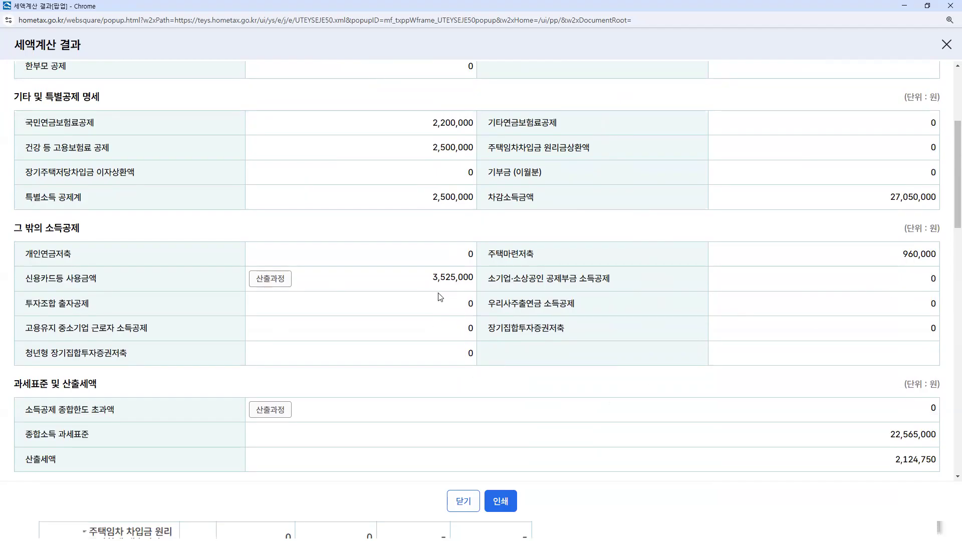
left_click(277, 282)
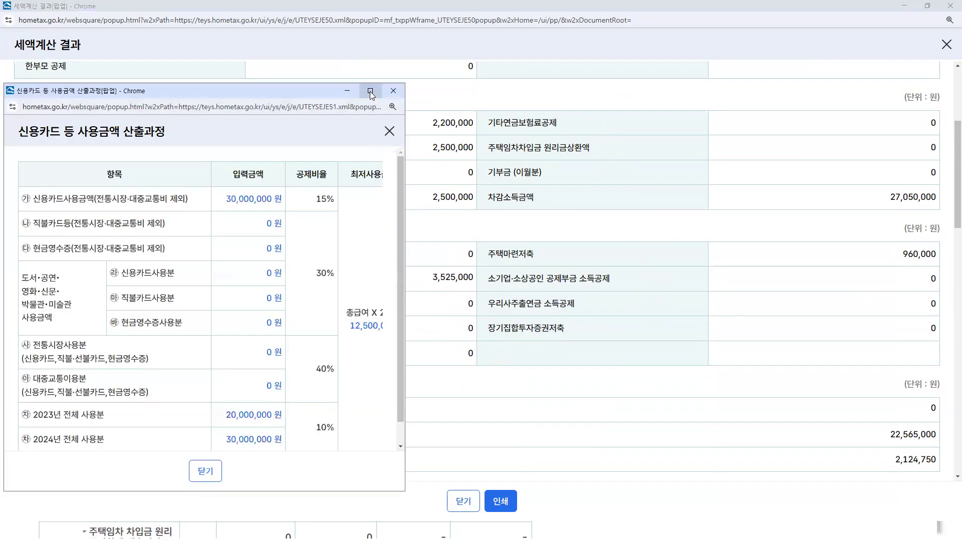
left_click(369, 93)
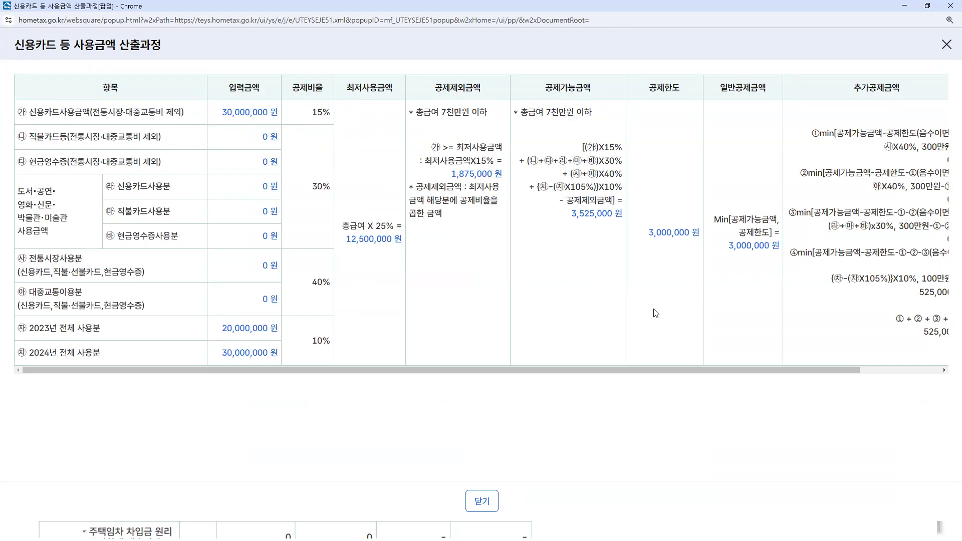
left_click_drag(837, 369, 522, 373)
left_click(946, 45)
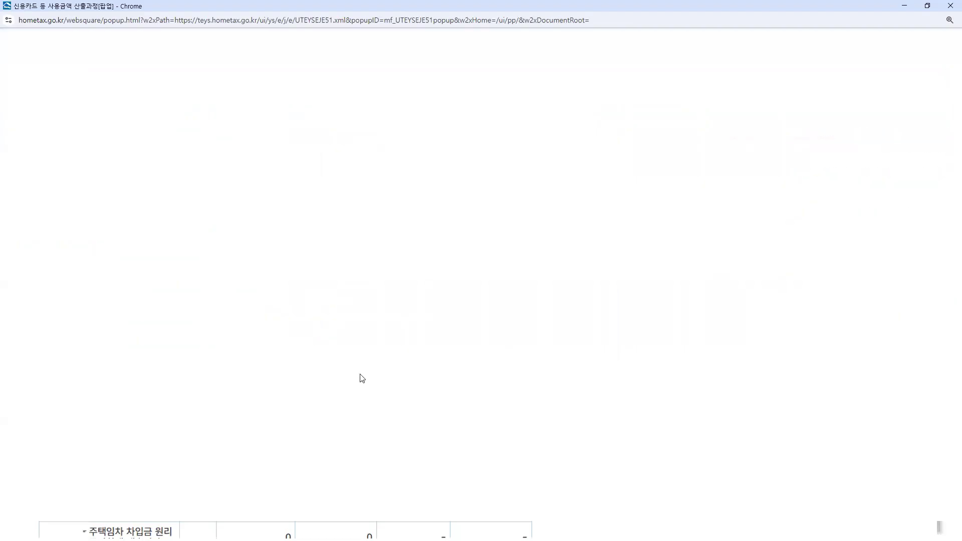
Examine the 종합소득 과세표준, 산출세액, 세액감면 and 세액공제 amounts in the detailed calculation results
scroll(390, 307, "down", 3)
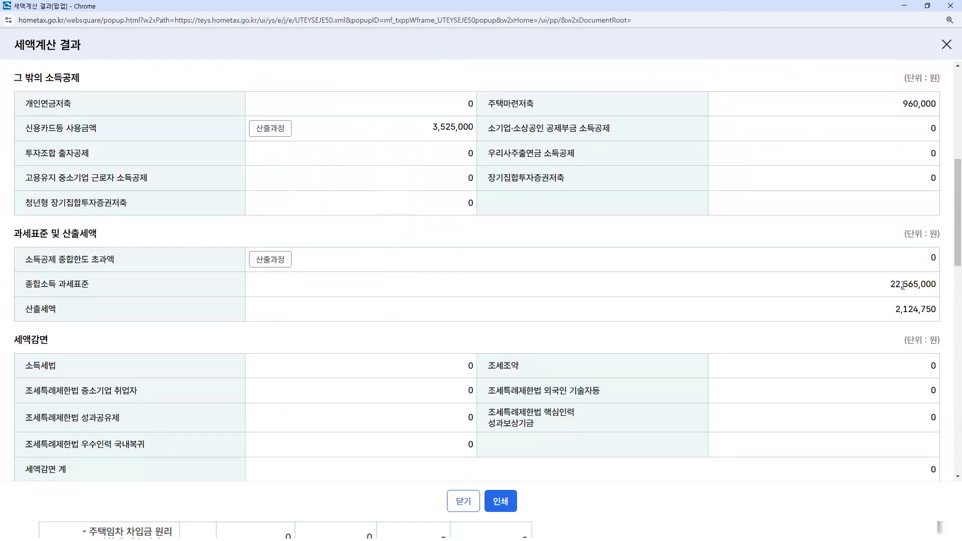
left_click_drag(890, 284, 937, 286)
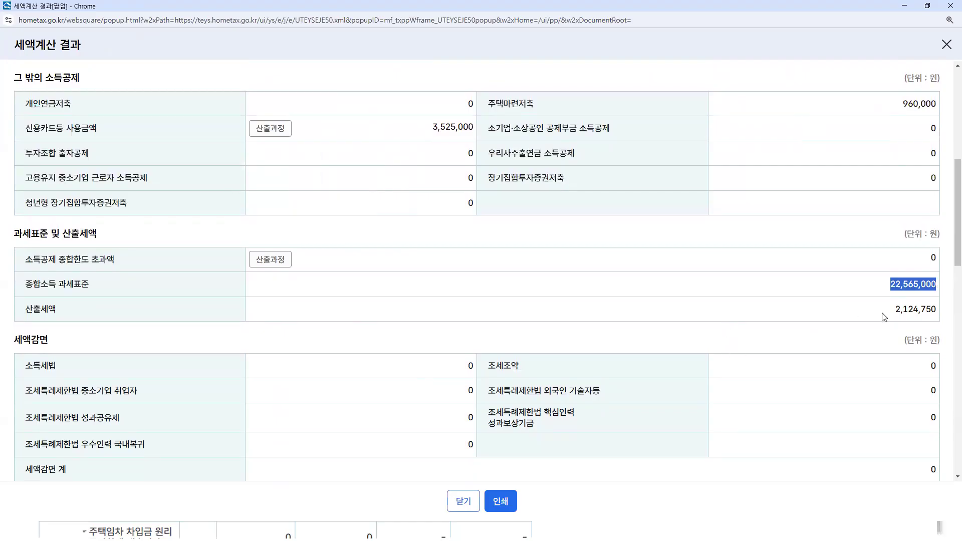
left_click(902, 309)
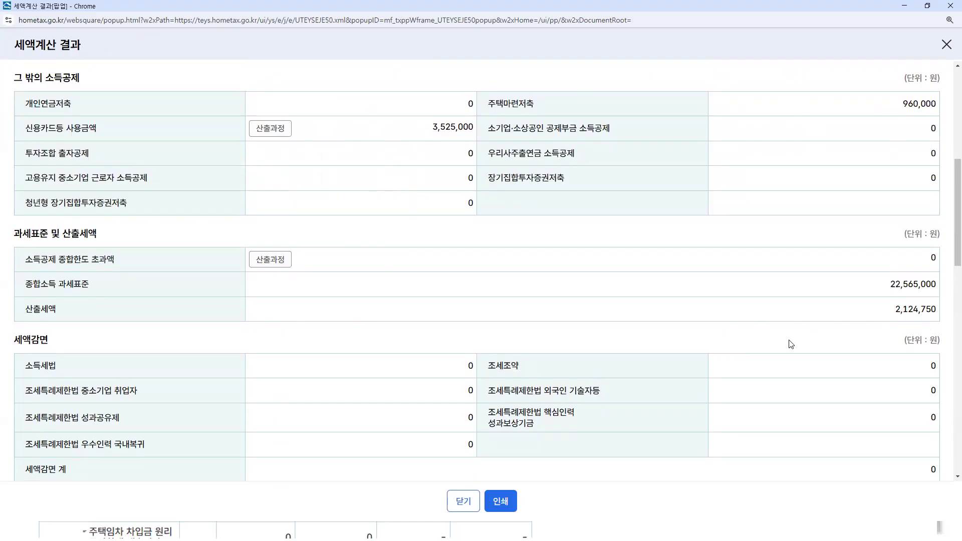
scroll(791, 344, "down", 4)
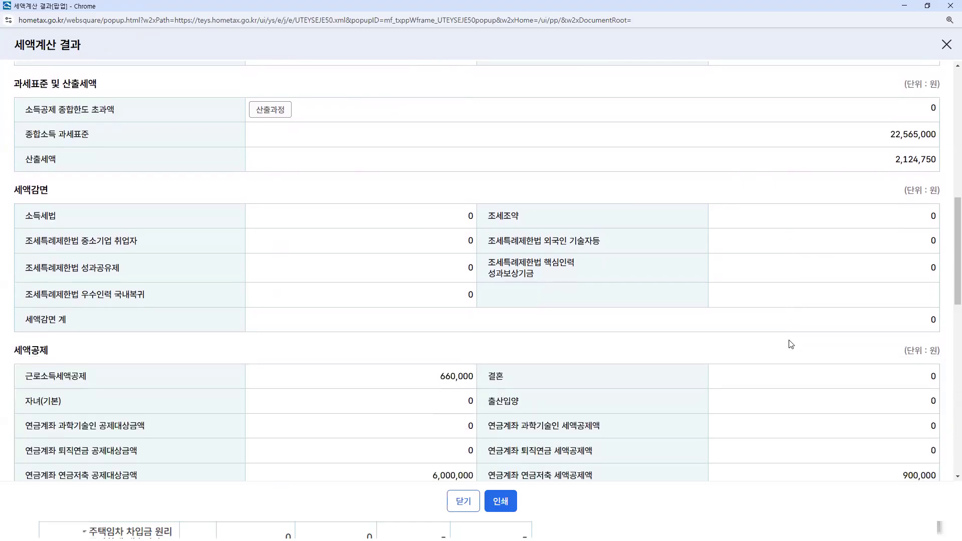
scroll(790, 344, "down", 1)
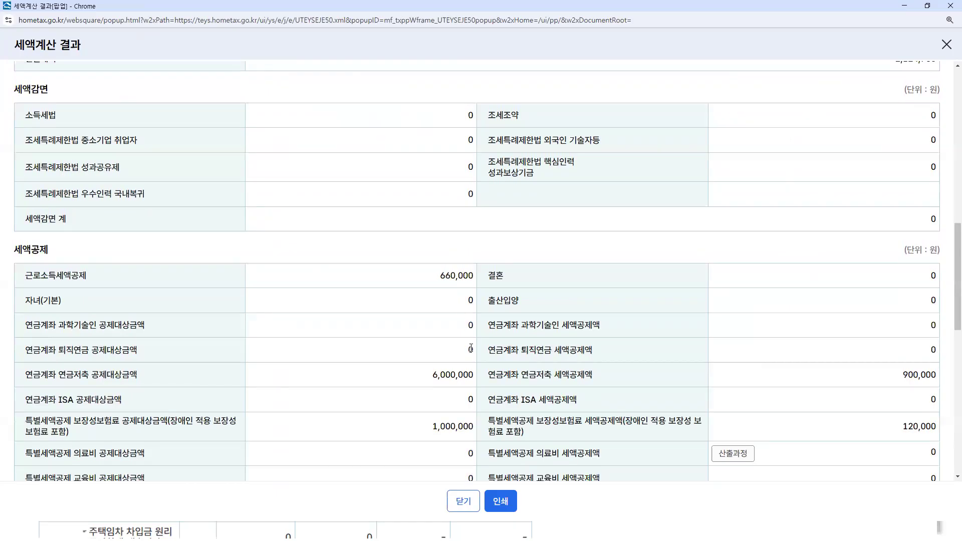
scroll(471, 348, "down", 1)
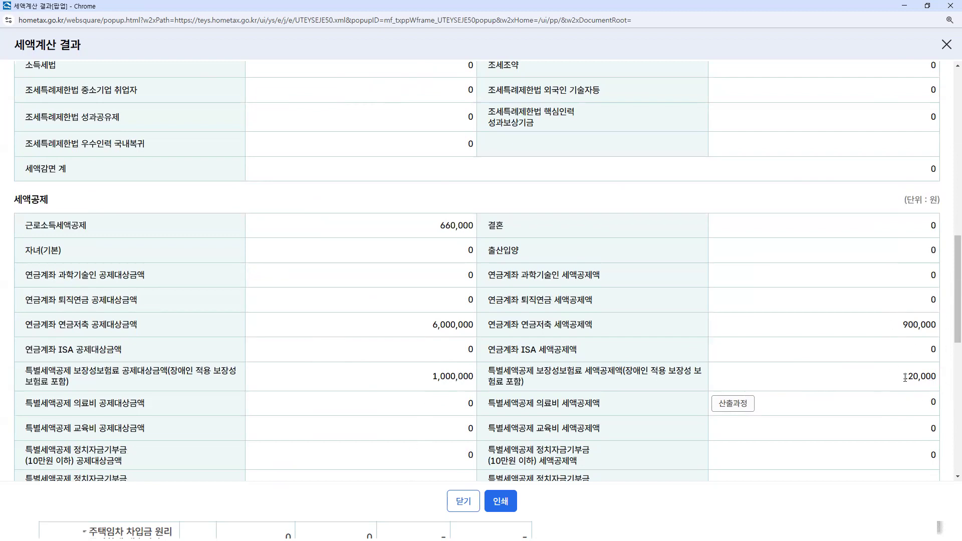
scroll(850, 380, "down", 5)
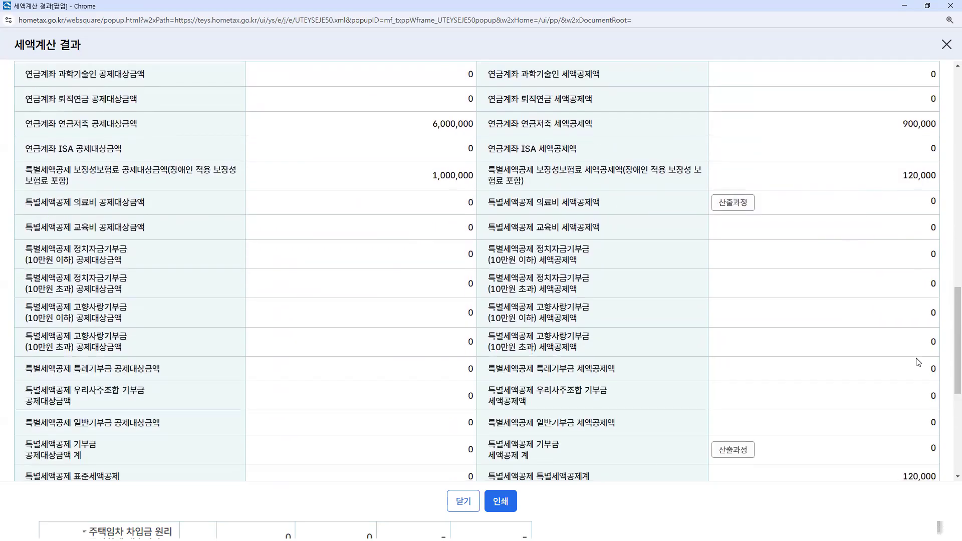
Examine the remaining 세액공제 items and the 결정세액, 기납부세액 and 차감징수세액 for 소득세 and 지방소득세 in the detailed results
scroll(918, 361, "down", 1)
scroll(892, 386, "down", 1)
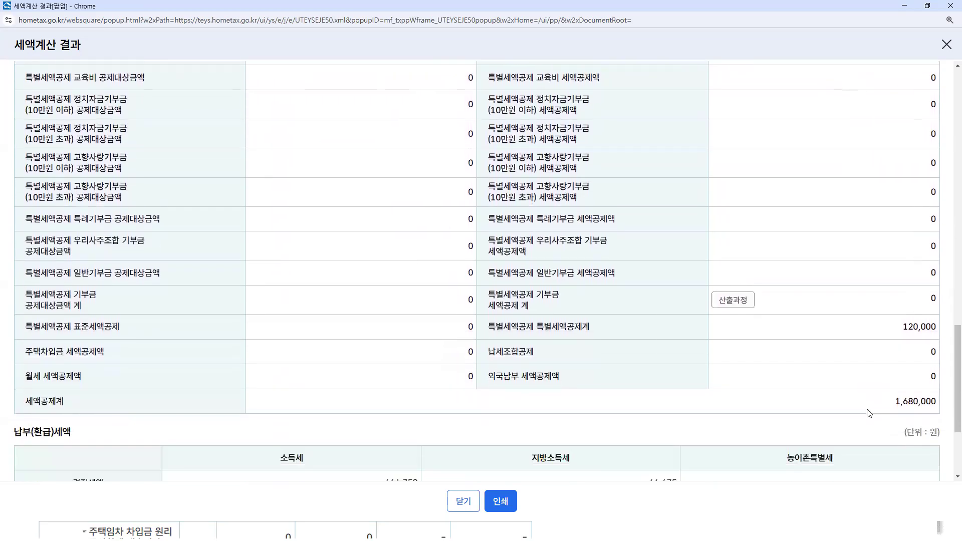
scroll(918, 357, "down", 2)
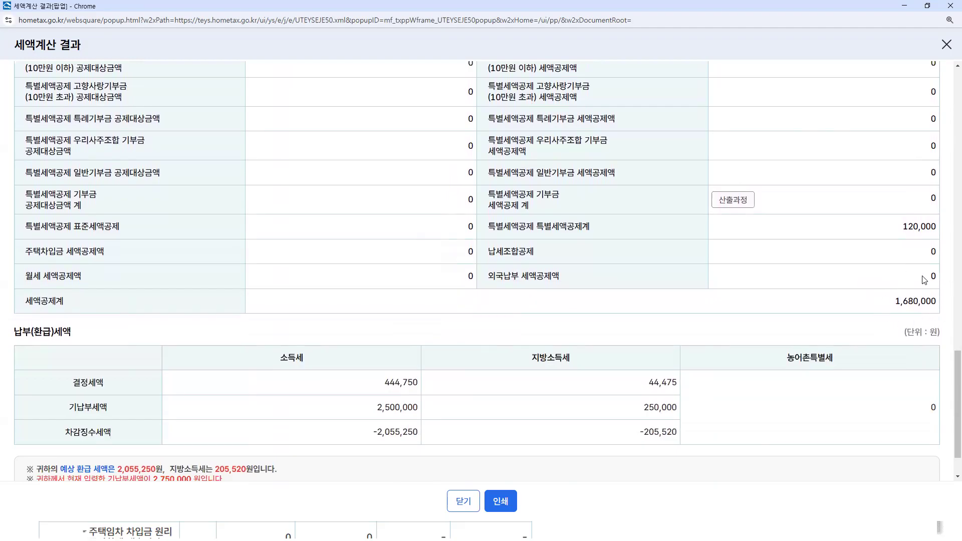
scroll(813, 359, "down", 1)
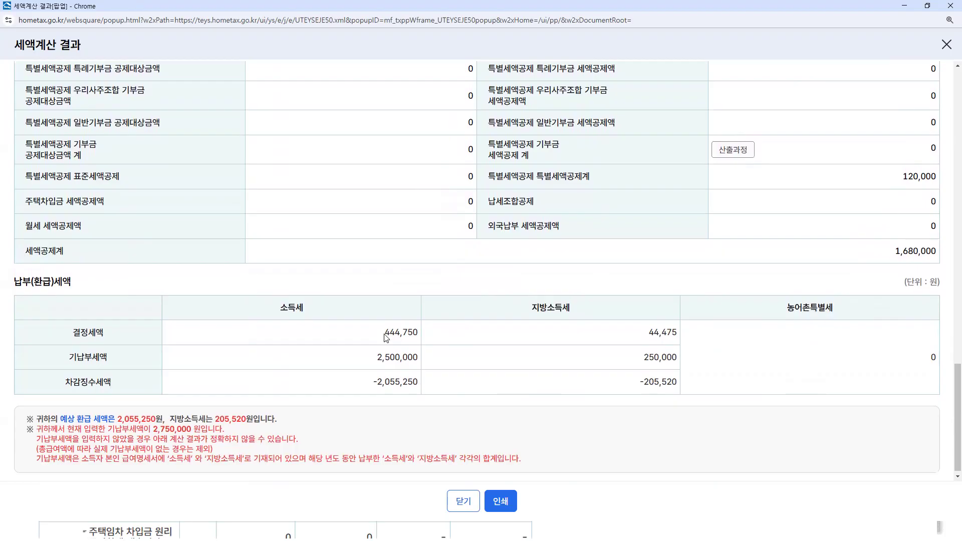
left_click_drag(386, 335, 426, 336)
left_click_drag(378, 357, 424, 366)
left_click(423, 419)
left_click_drag(374, 382, 419, 386)
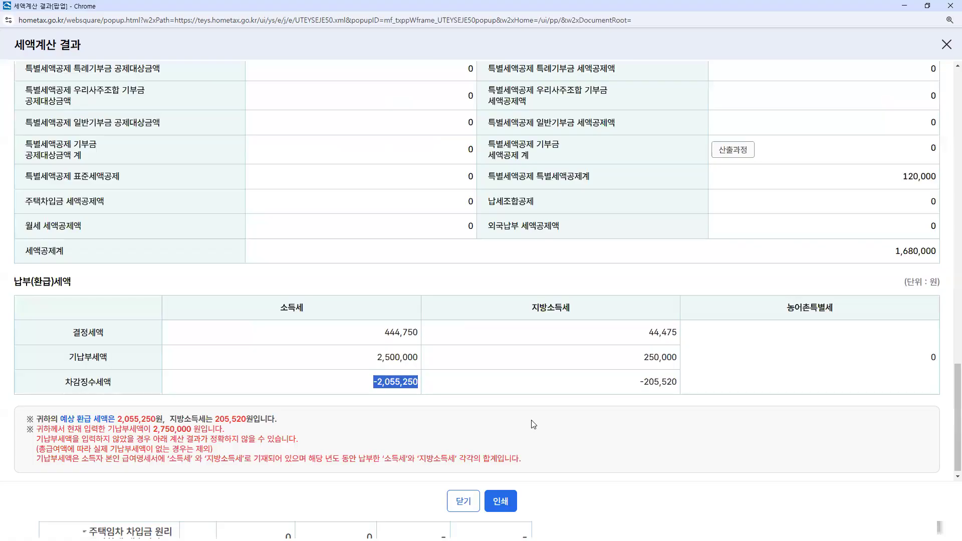
scroll(534, 425, "down", 1)
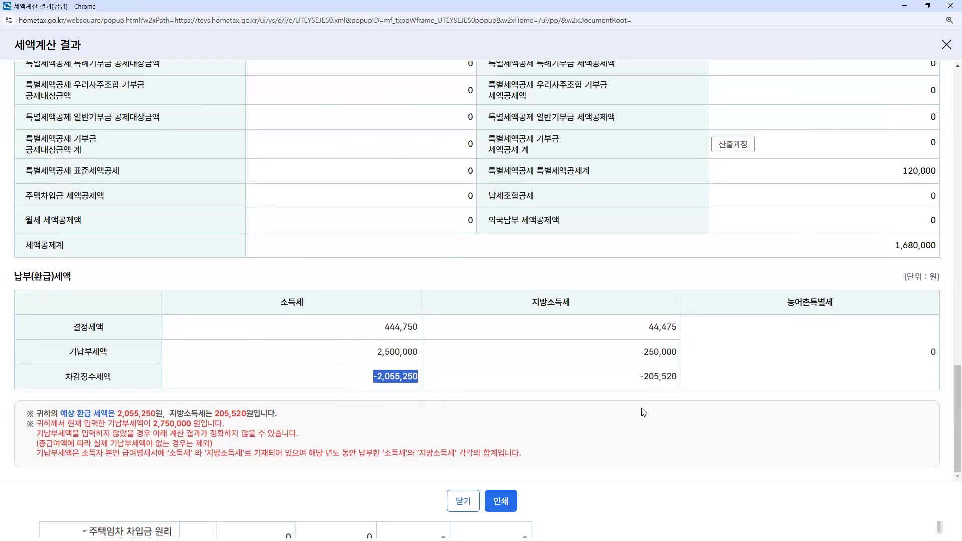
left_click_drag(641, 377, 676, 377)
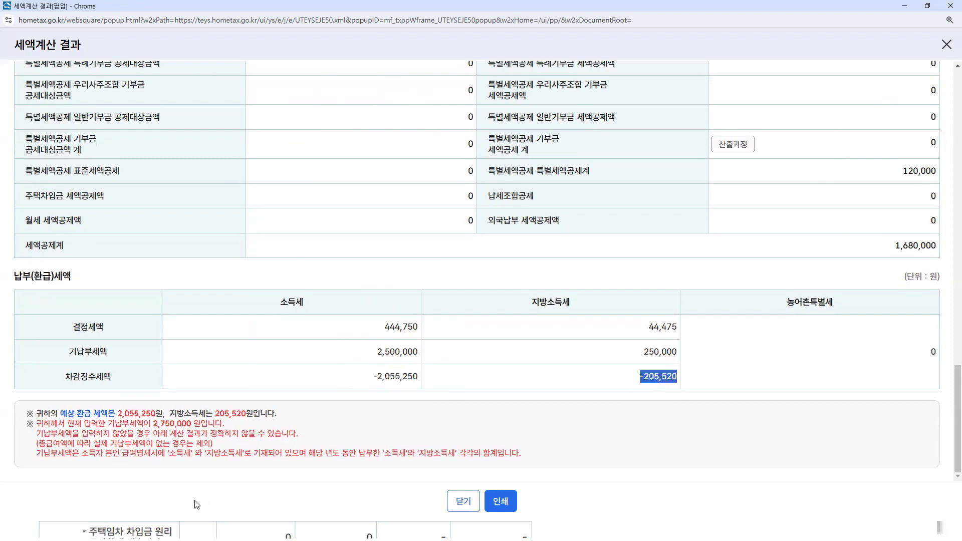
left_click_drag(154, 424, 208, 425)
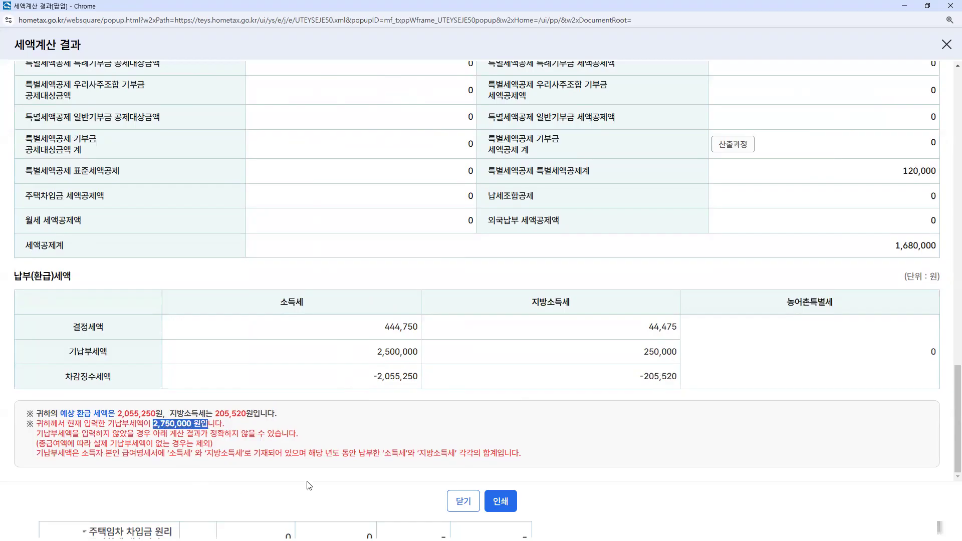
left_click(410, 379)
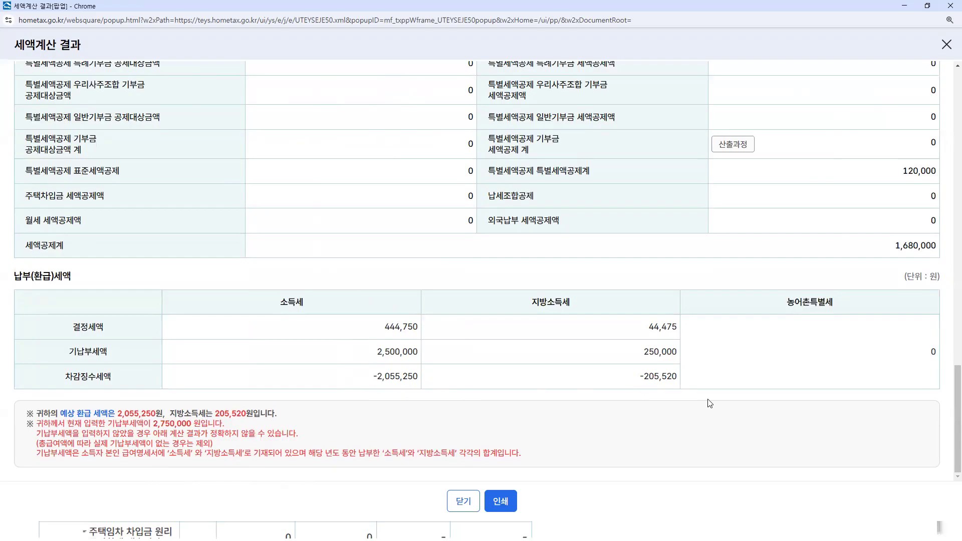
Close the detailed calculation results and review the 급여 및 예상세액 summary on the calculator page
scroll(717, 386, "up", 4)
scroll(720, 385, "up", 15)
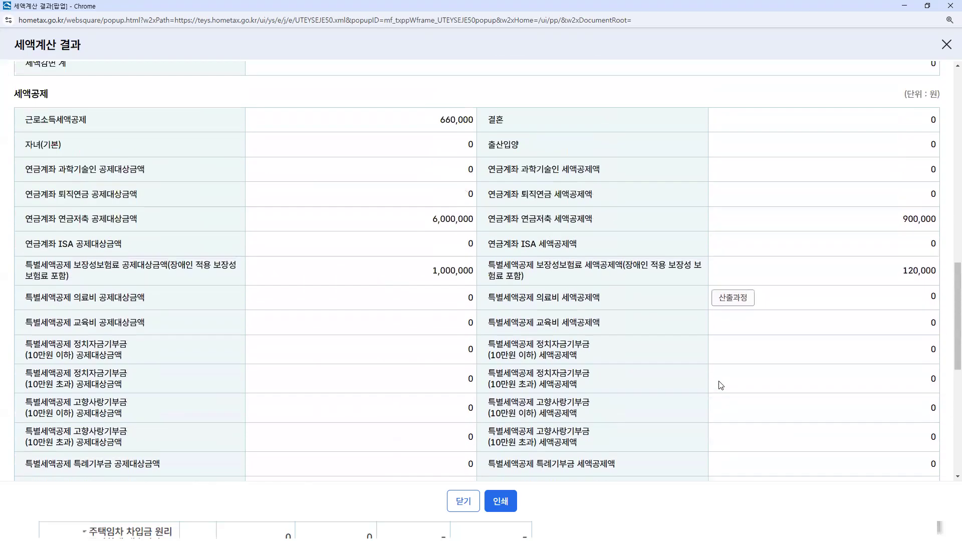
scroll(720, 385, "up", 3)
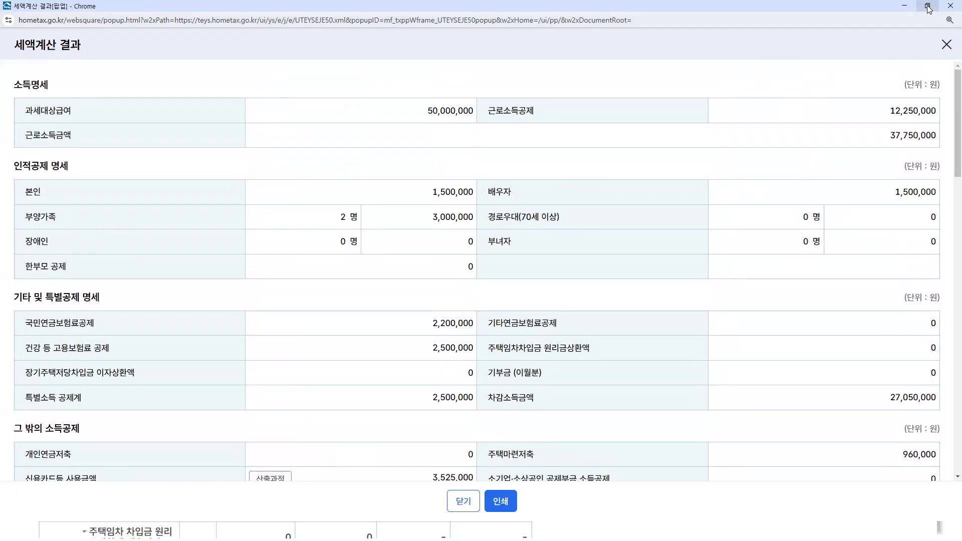
left_click(946, 44)
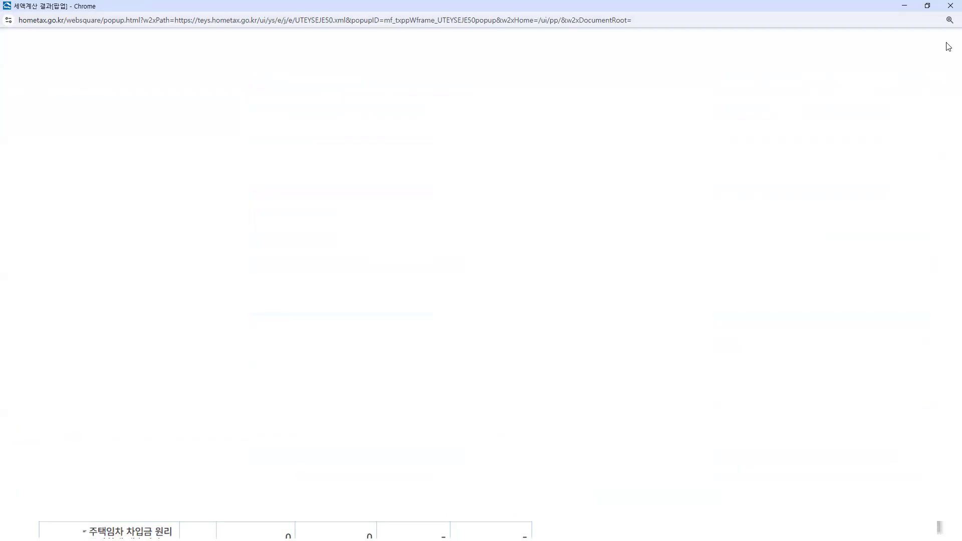
scroll(593, 285, "up", 1)
scroll(592, 286, "up", 15)
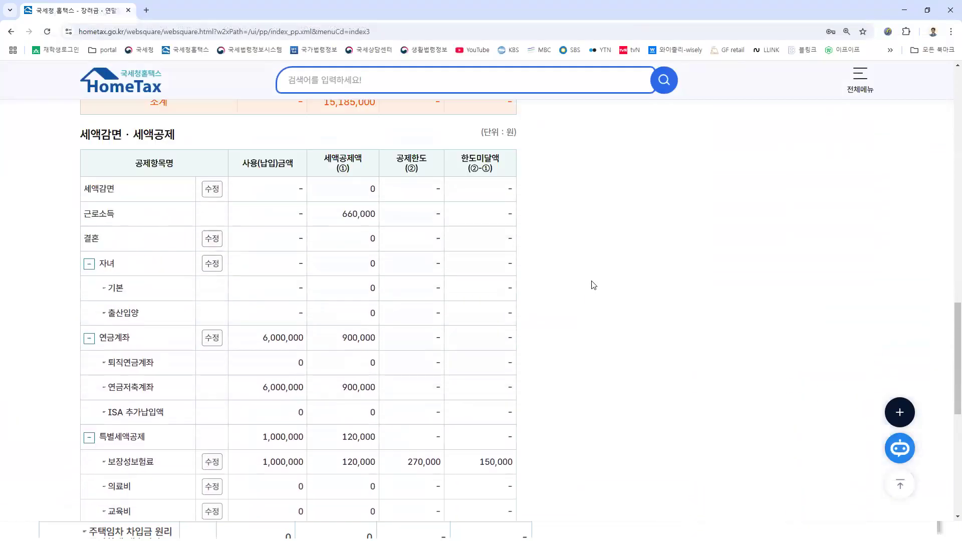
scroll(595, 286, "up", 10)
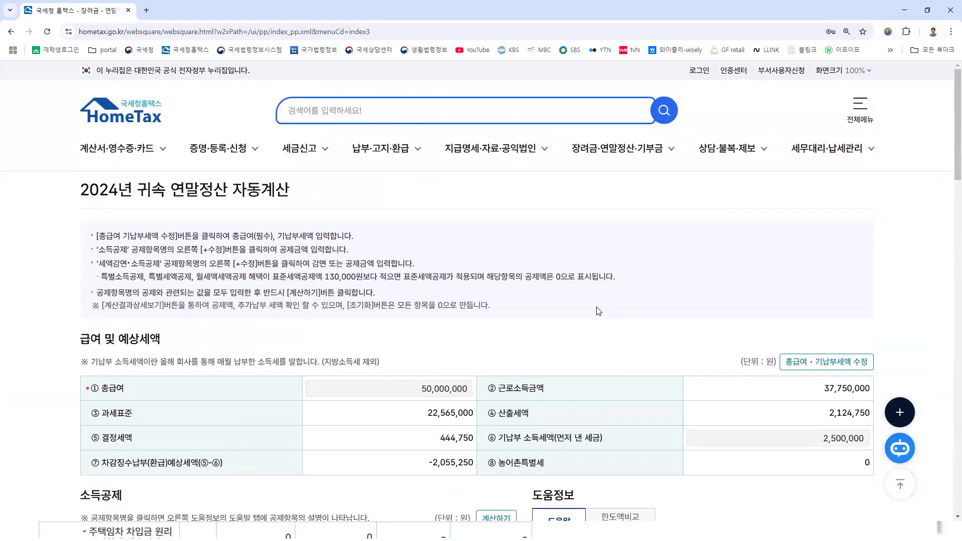
scroll(601, 311, "down", 3)
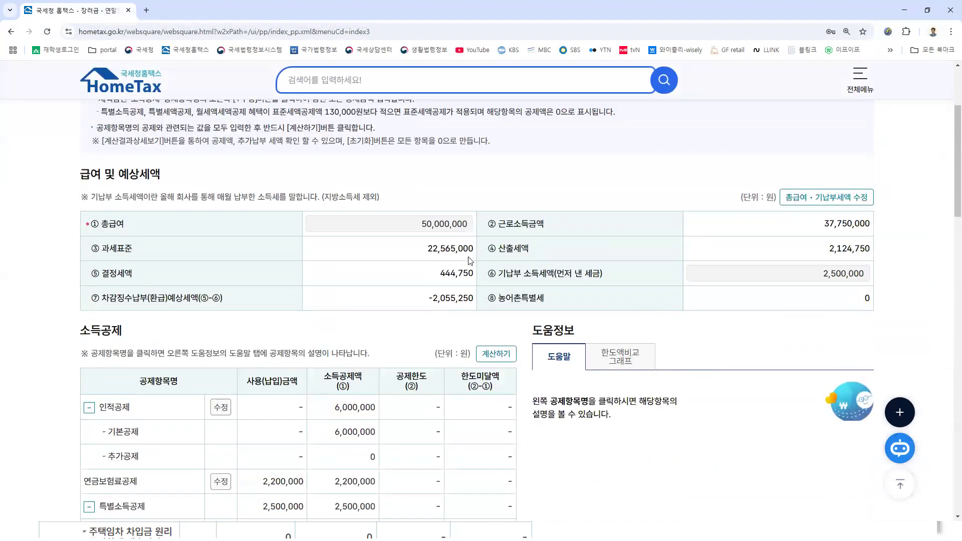
scroll(551, 296, "up", 2)
scroll(564, 298, "down", 2)
Open the salary and prepaid tax details, set 총급여 to 30,000,000 and calculate the 근로소득금액
left_click(832, 200)
double_click(401, 282)
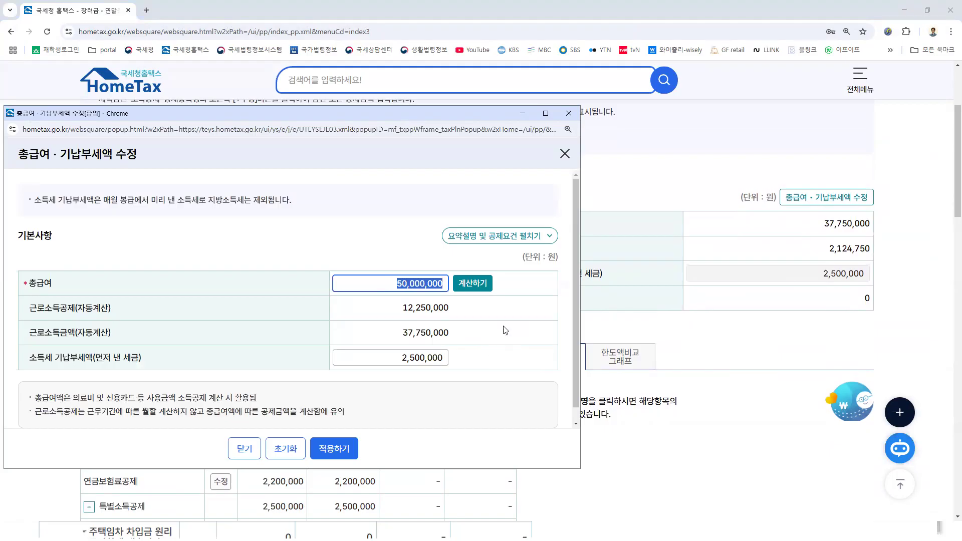
type("30,000,000")
left_click(476, 286)
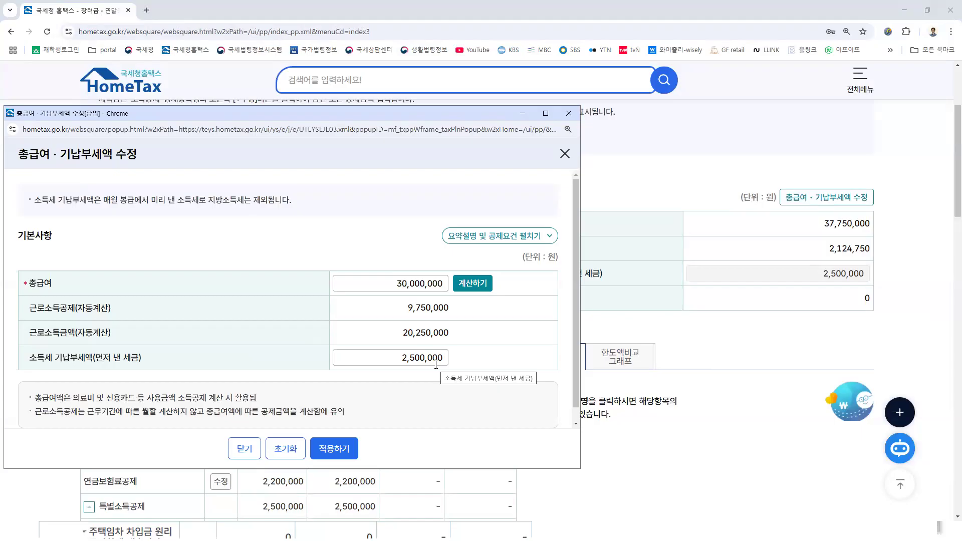
Set the 소득세 기납부세액 to 400,000 and apply the salary and prepaid tax changes
left_click(400, 360)
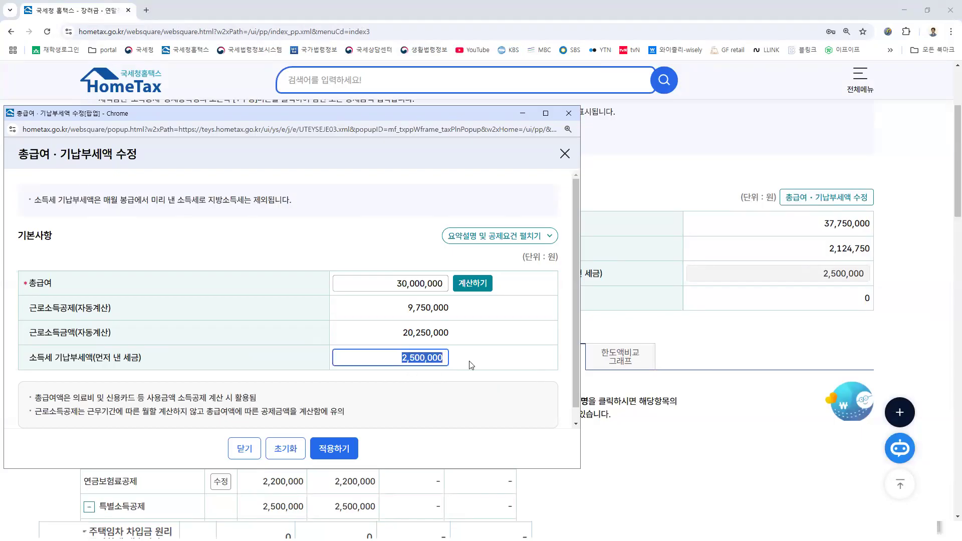
type("4")
left_click(336, 448)
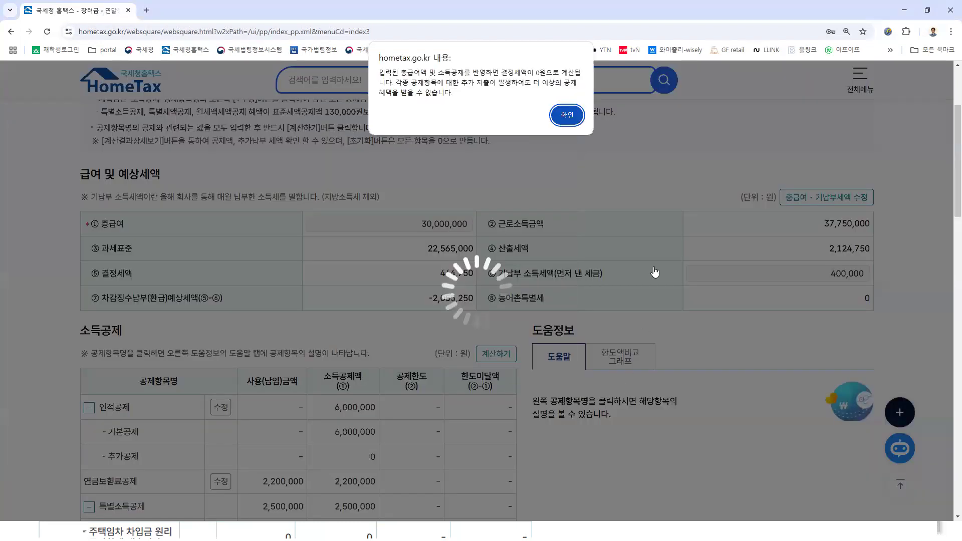
key("Return")
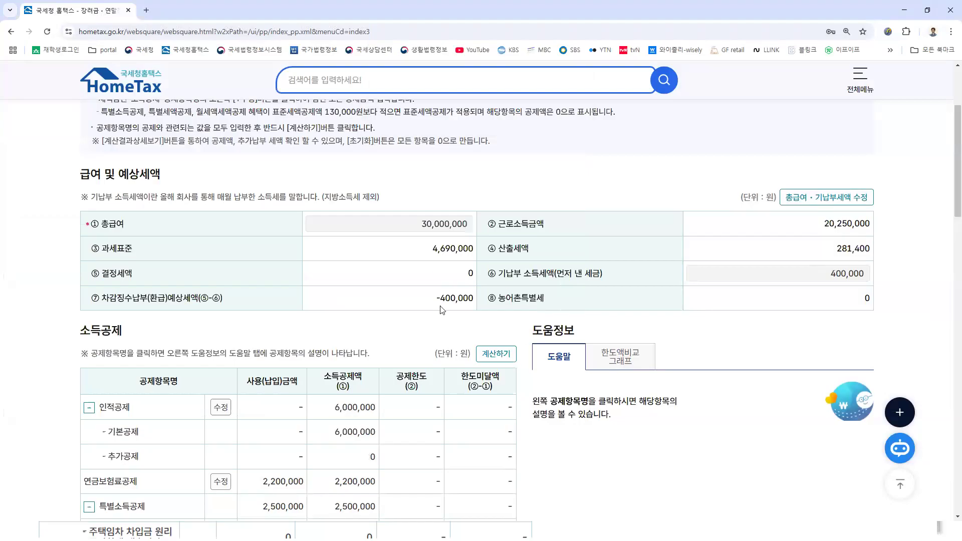
Set the 국민연금 보험료공제 target amount to 1,300,000, apply it and recalculate the income deductions
scroll(550, 314, "down", 2)
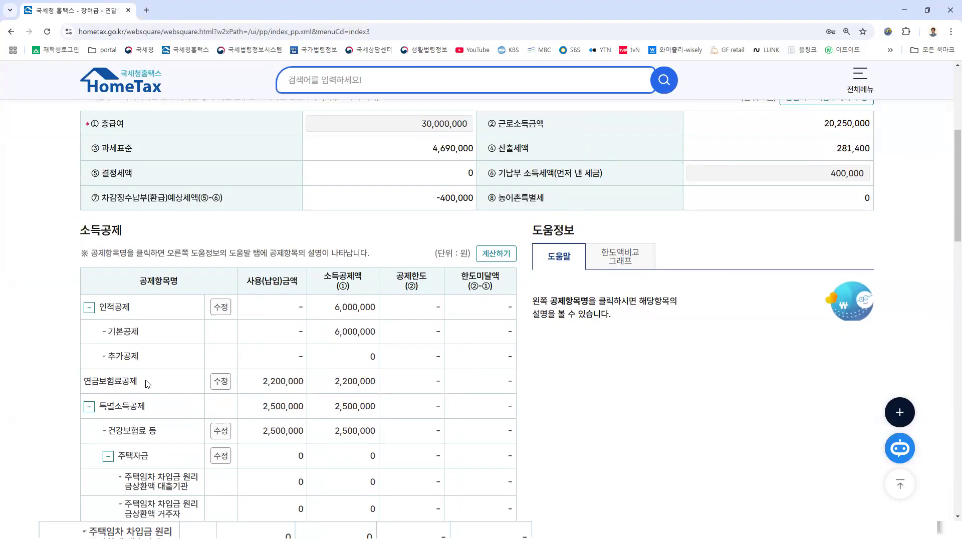
scroll(253, 360, "down", 1)
scroll(253, 360, "down", 1)
left_click(220, 281)
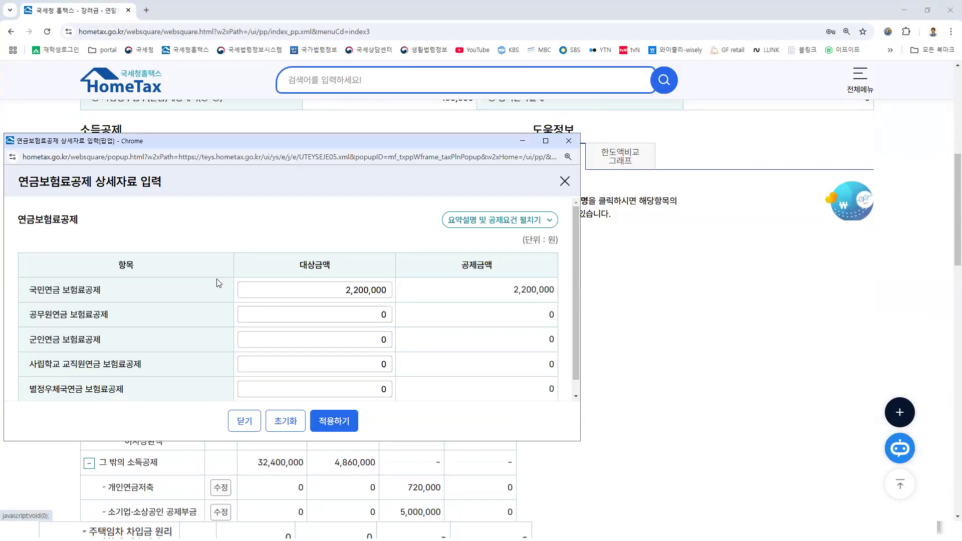
left_click(341, 289)
type("1300000")
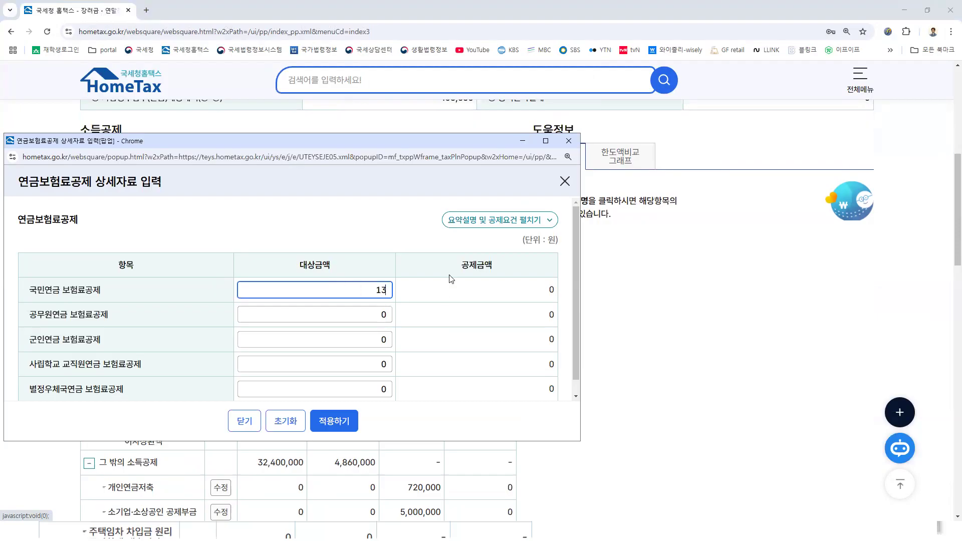
left_click(337, 420)
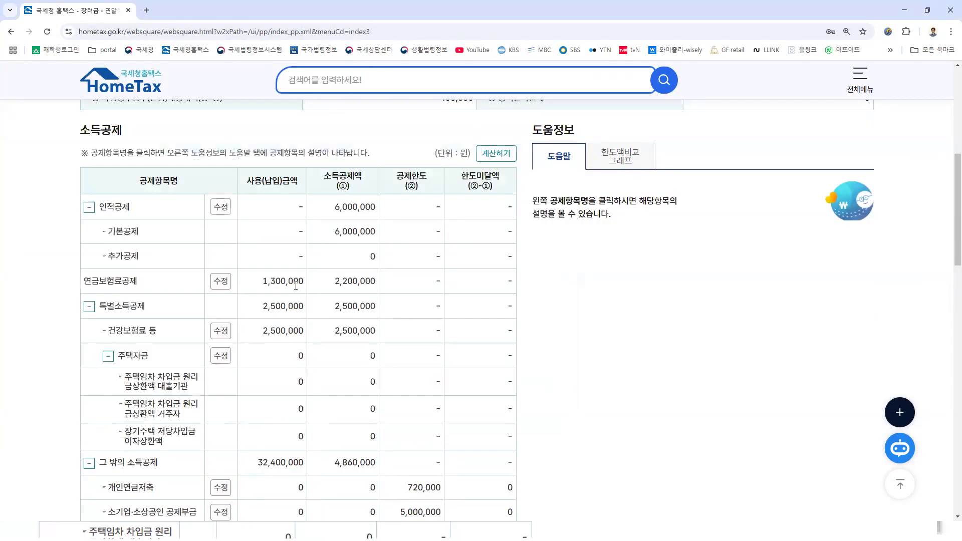
left_click(492, 154)
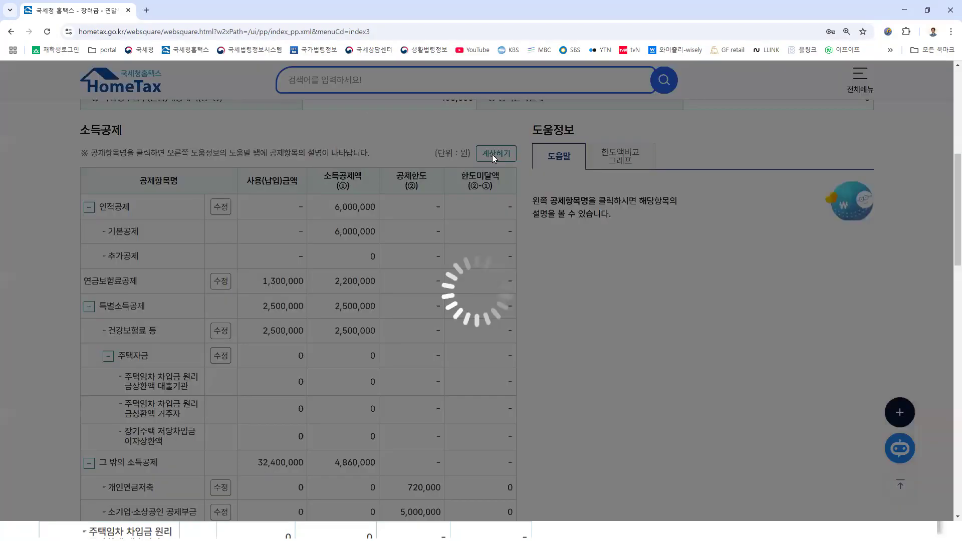
left_click(575, 98)
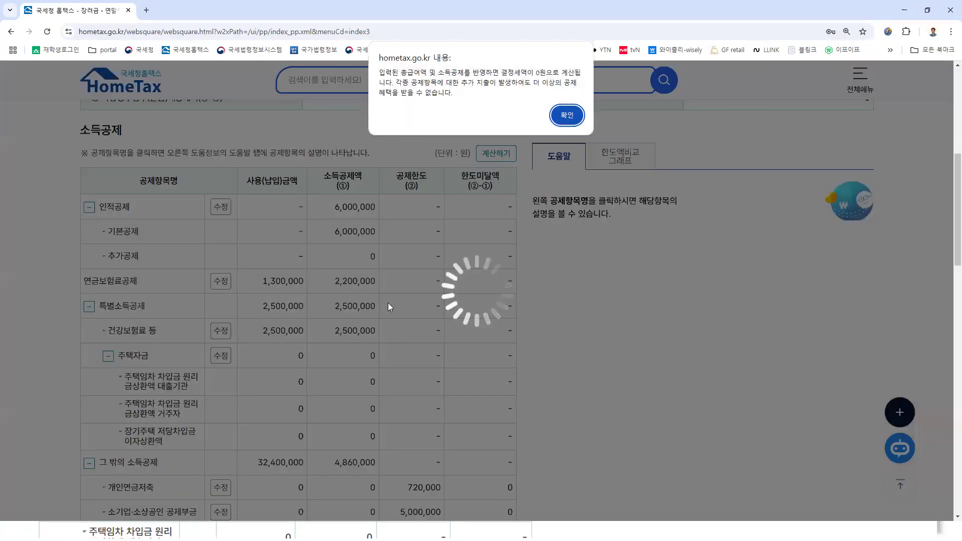
left_click(571, 119)
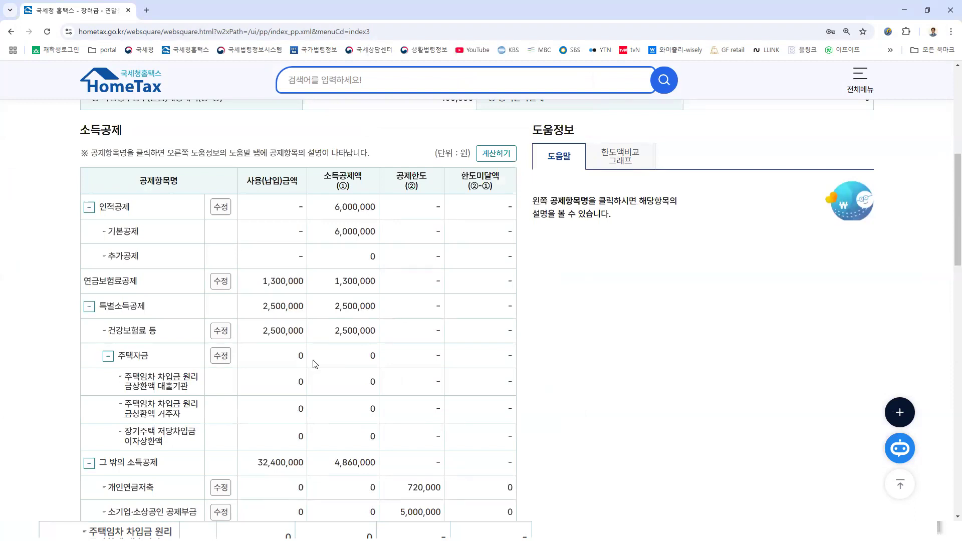
Set the 건강보험료 등 납입금액 to 1,400,000, apply it and recalculate the income deductions
left_click(221, 331)
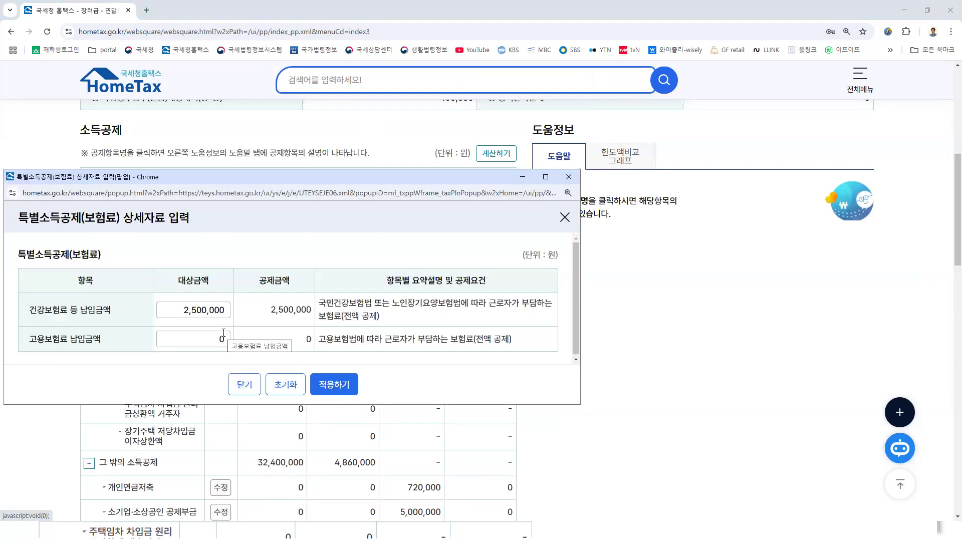
left_click(180, 312)
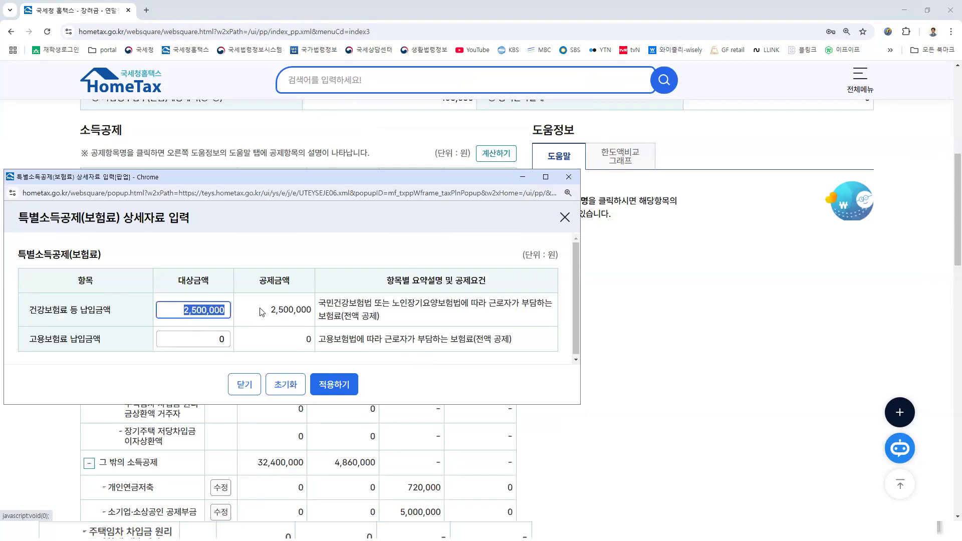
type("1,400,000")
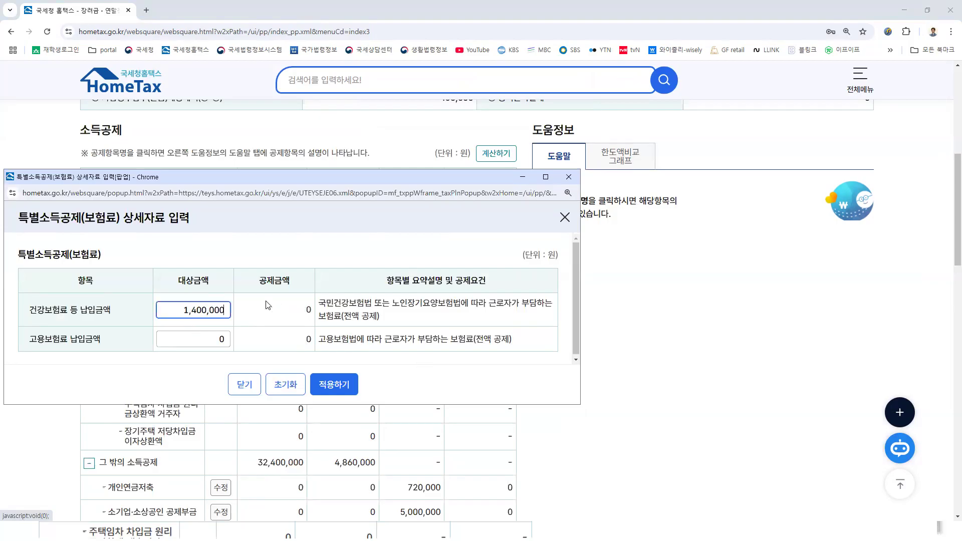
left_click(338, 386)
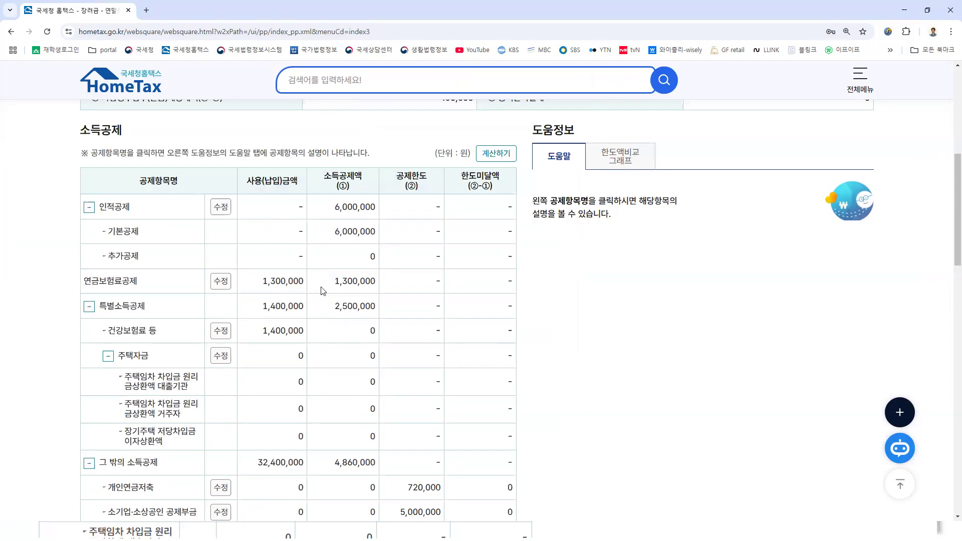
scroll(450, 222, "up", 2)
left_click(496, 253)
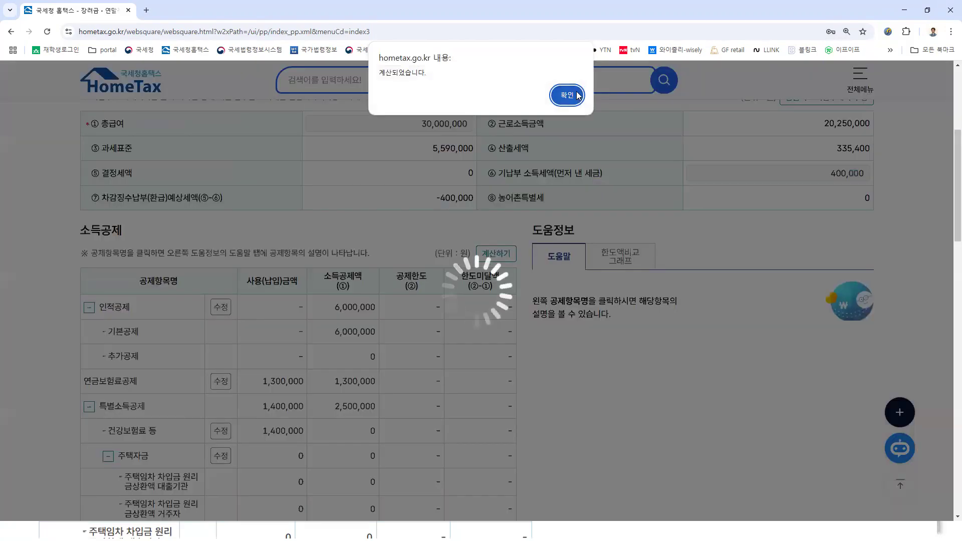
key("Return")
key("Return")
Set the 신용카드사용금액 under 신용카드 등 to 10,000,000, apply it and recalculate the income deductions
scroll(414, 405, "down", 5)
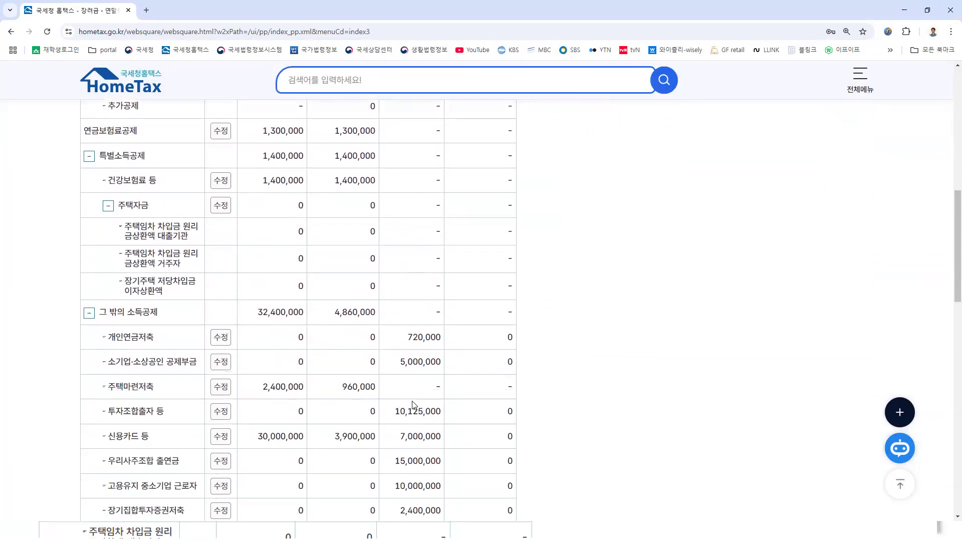
scroll(414, 404, "down", 1)
scroll(337, 381, "down", 1)
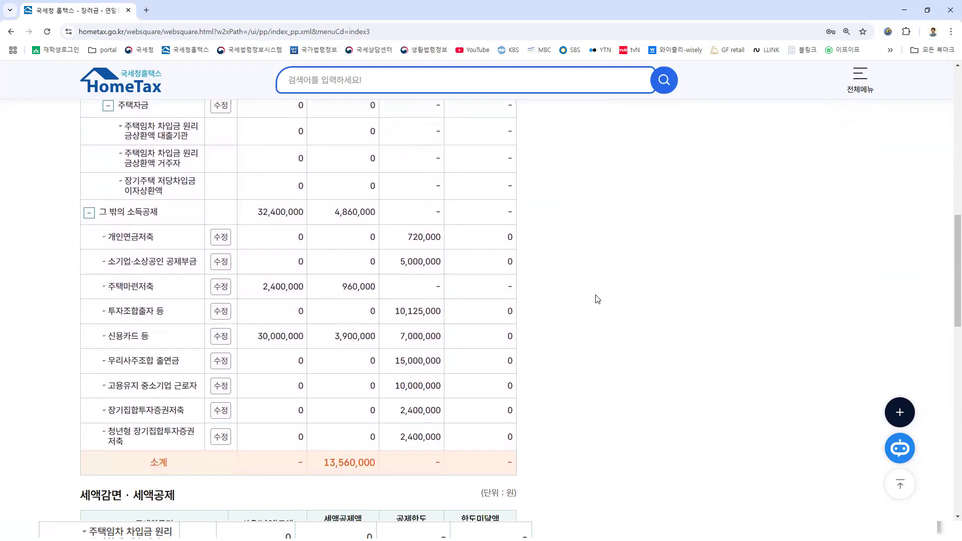
scroll(376, 334, "up", 2)
scroll(373, 335, "down", 1)
left_click(221, 387)
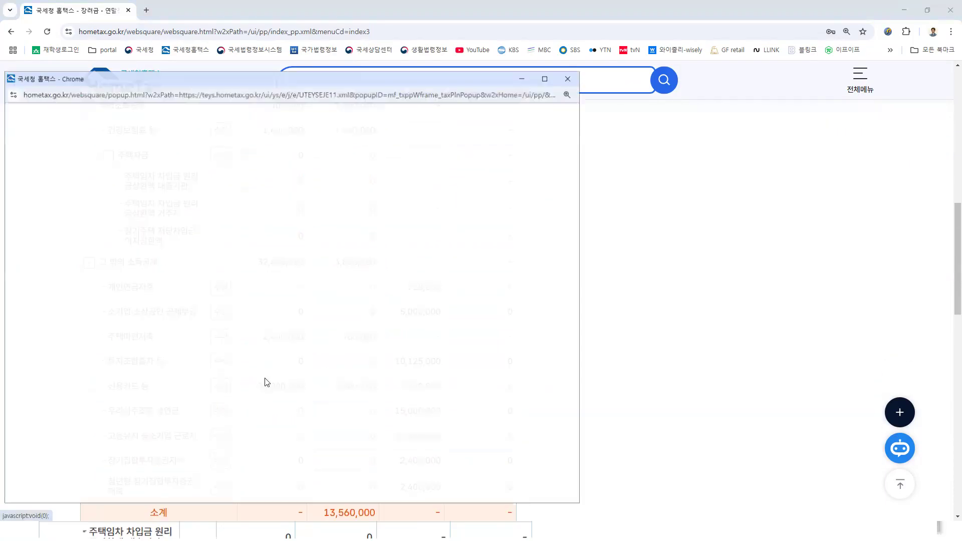
left_click(484, 232)
type("10,000,000")
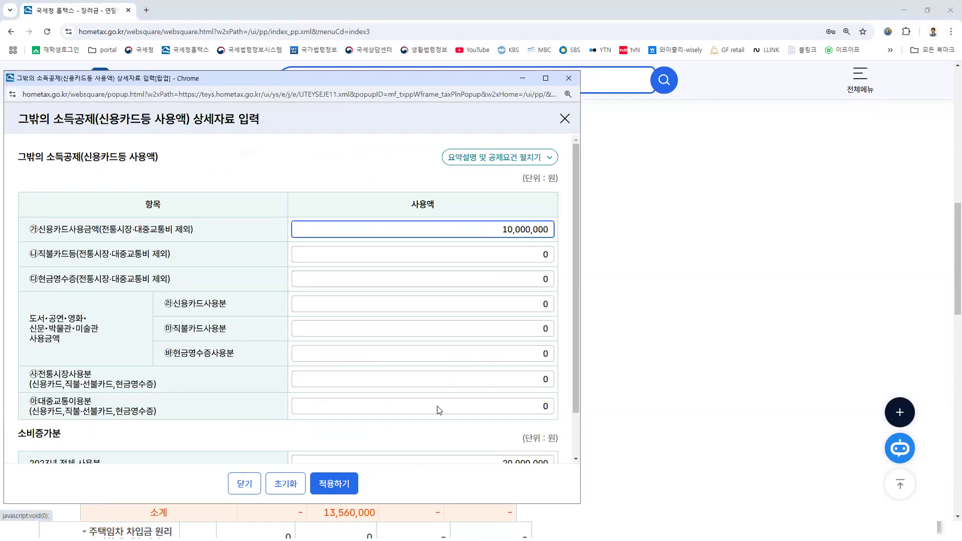
left_click(345, 484)
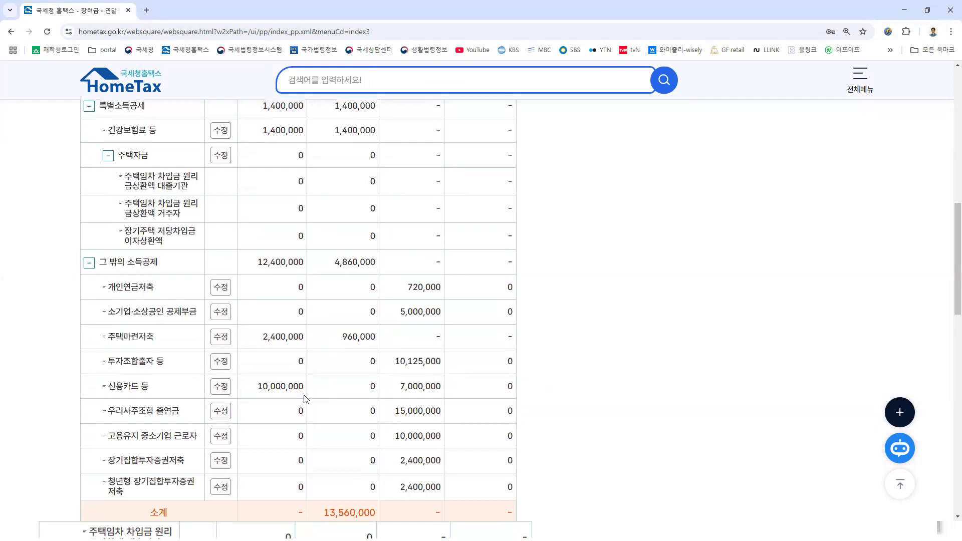
scroll(490, 300, "up", 5)
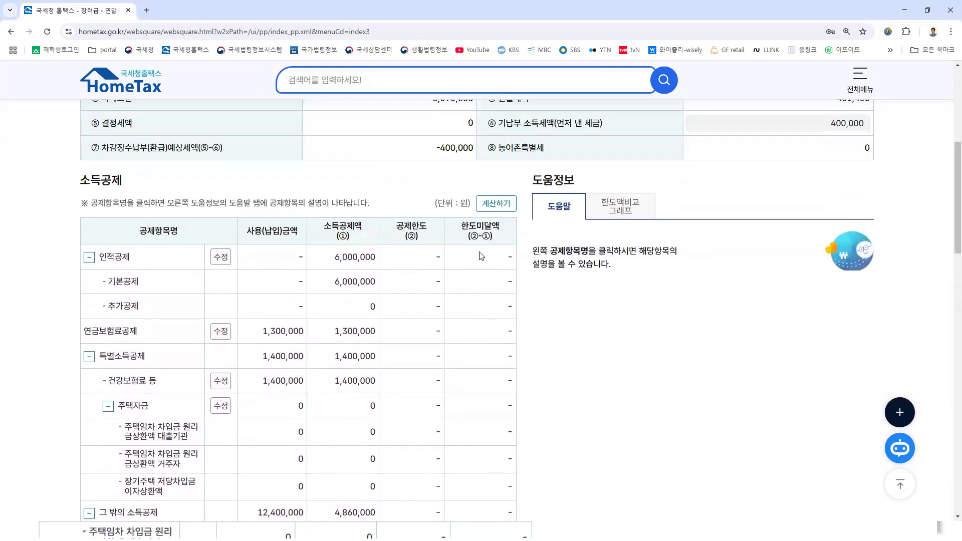
left_click(496, 203)
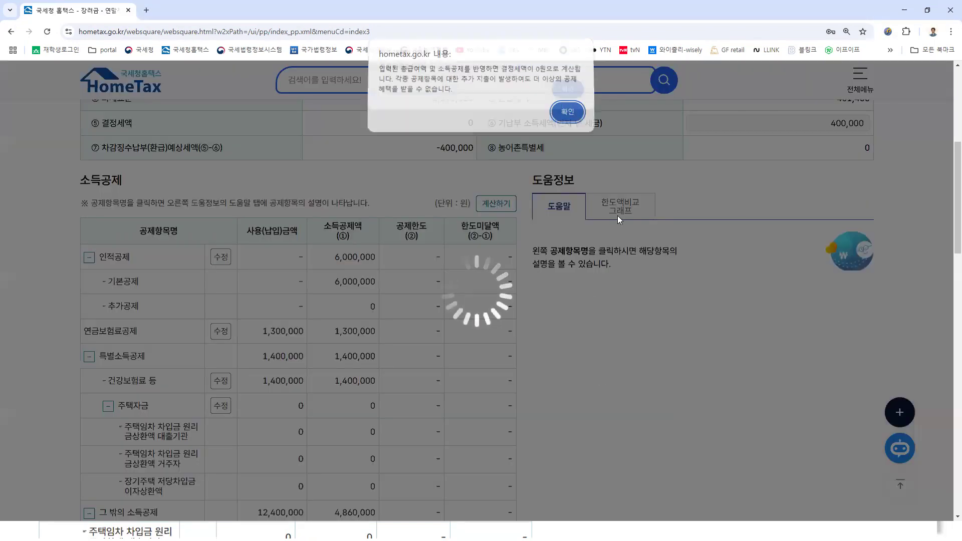
left_click(567, 111)
Review the 차감징수납부(환급)예상세액 and the other estimated tax amounts against the income deductions
scroll(669, 371, "up", 3)
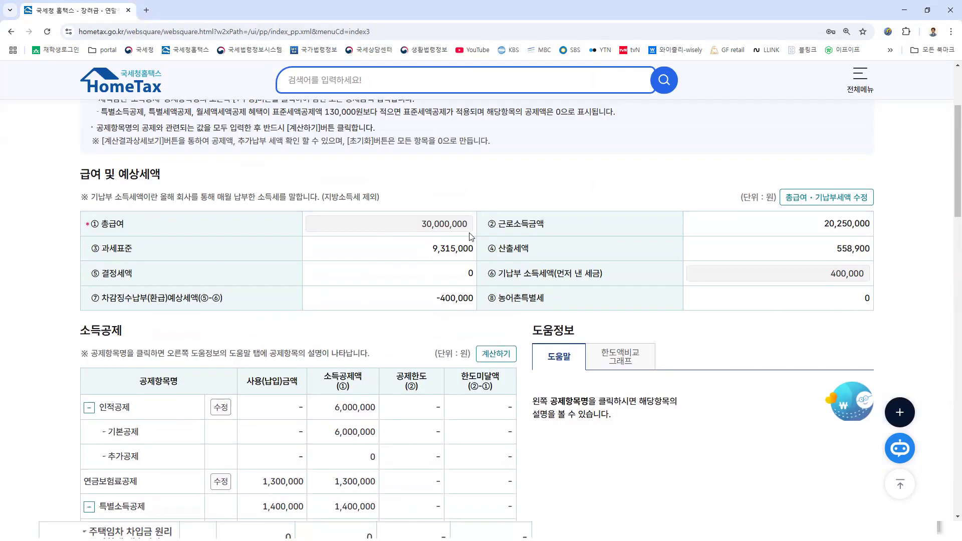
left_click_drag(432, 298, 476, 300)
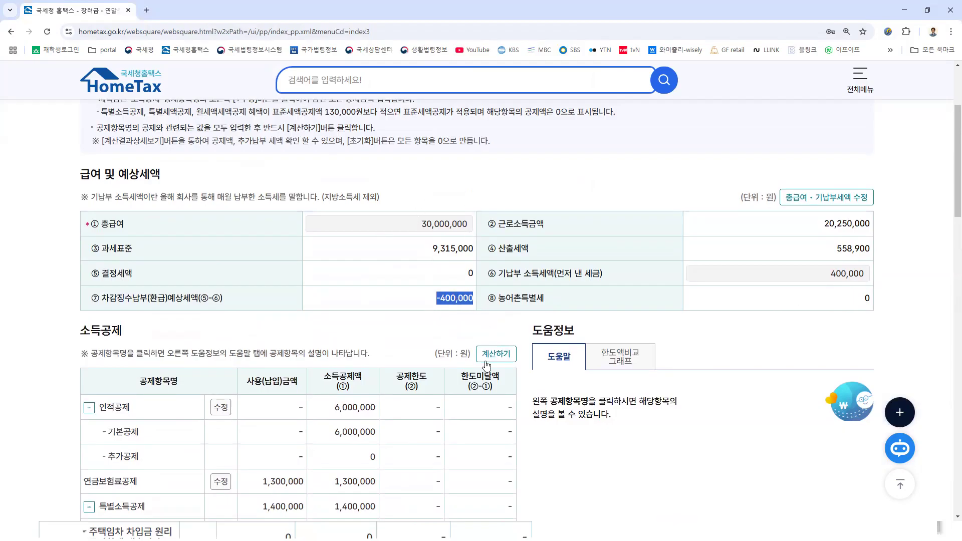
scroll(587, 480, "down", 4)
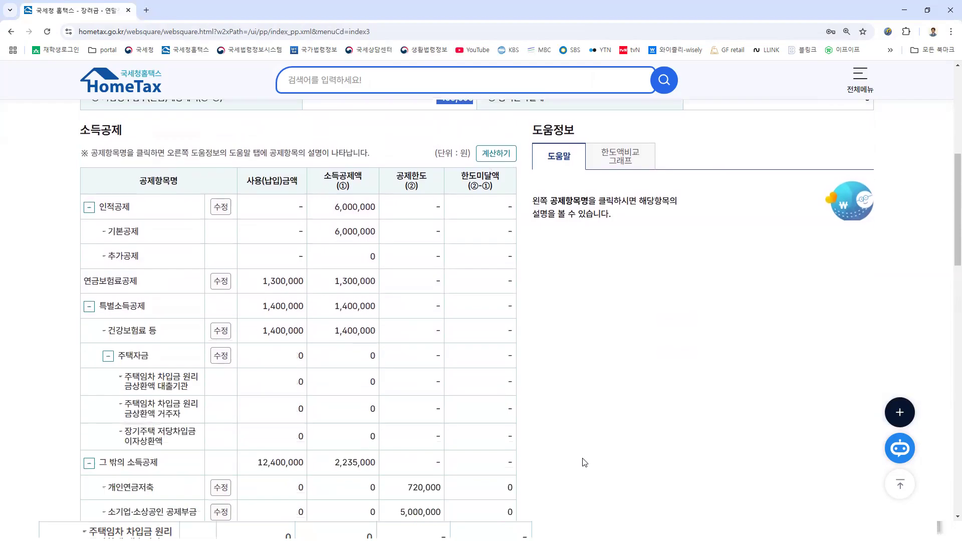
scroll(344, 419, "up", 4)
scroll(345, 419, "up", 3)
scroll(501, 377, "down", 2)
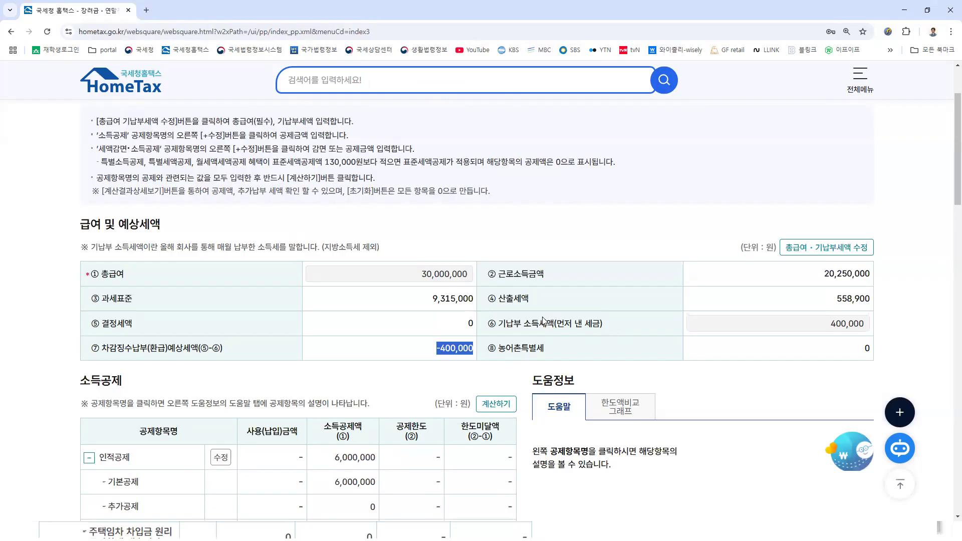
Run the full year-end tax calculation below the tax credit table and check the recalculated tax credits
scroll(471, 301, "down", 5)
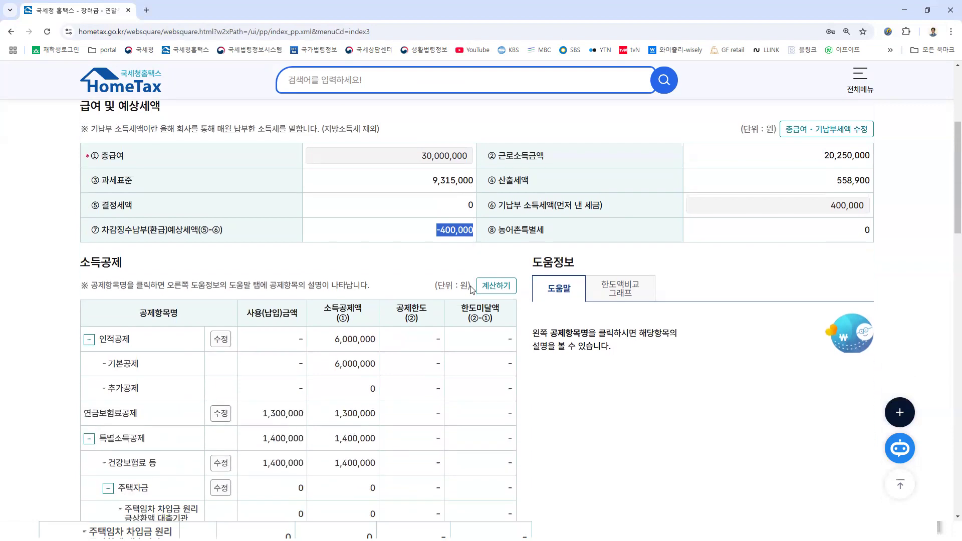
scroll(471, 293, "down", 9)
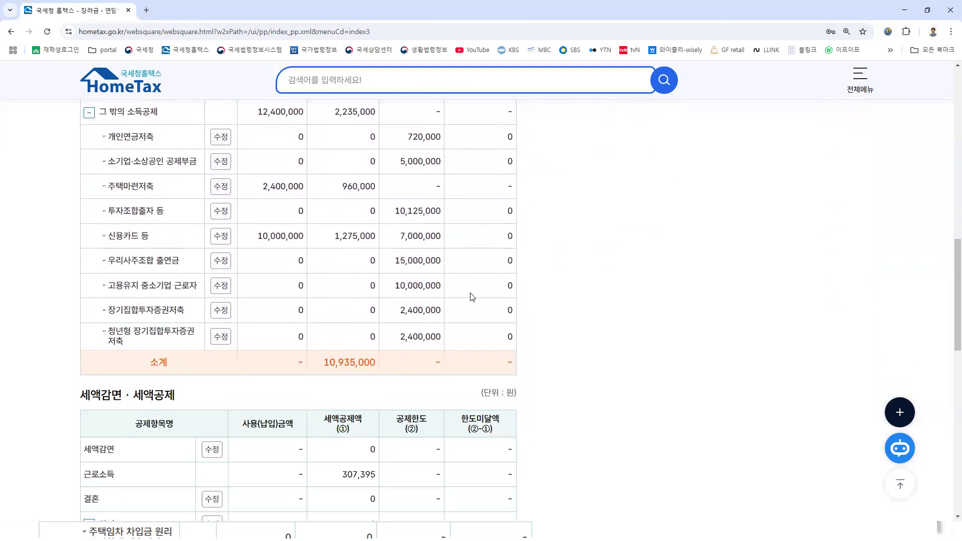
scroll(472, 296, "down", 12)
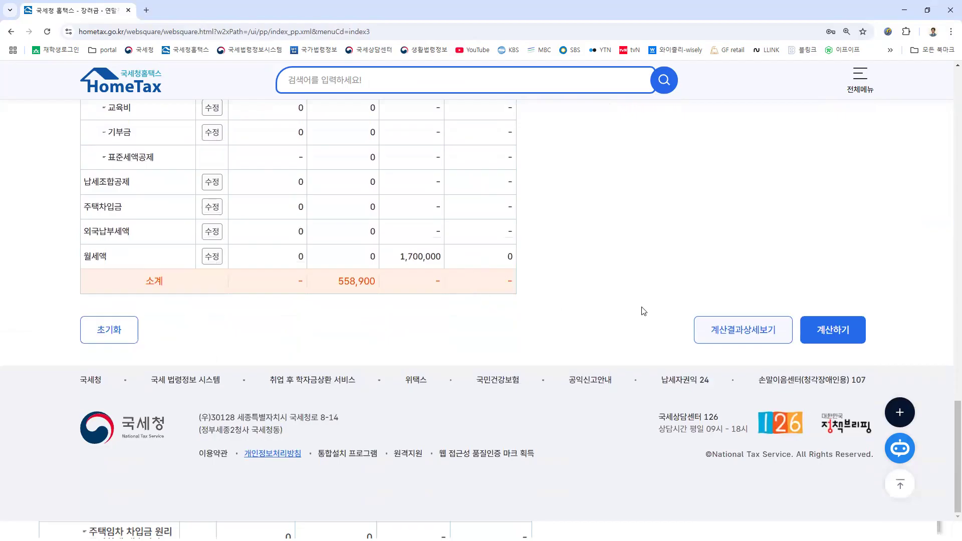
left_click(824, 333)
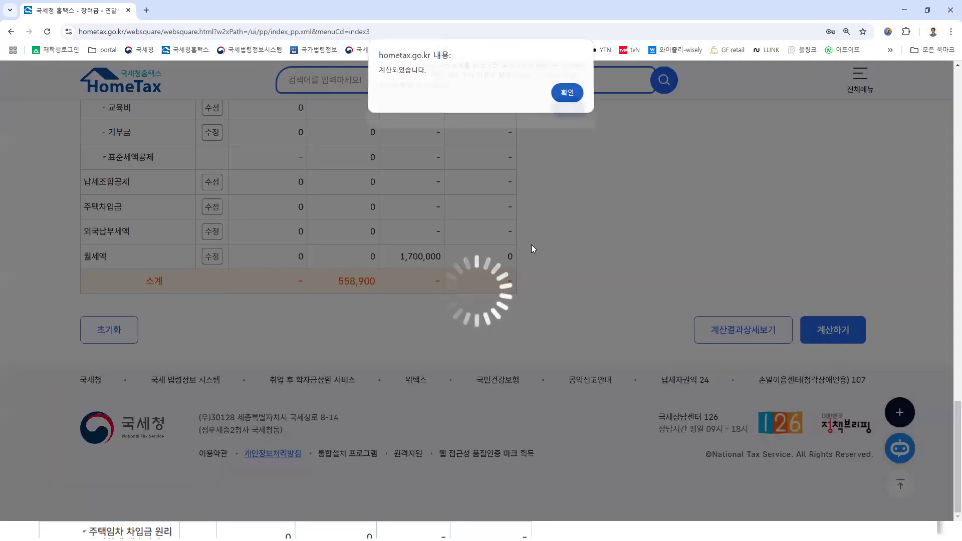
left_click(565, 120)
scroll(562, 229, "up", 14)
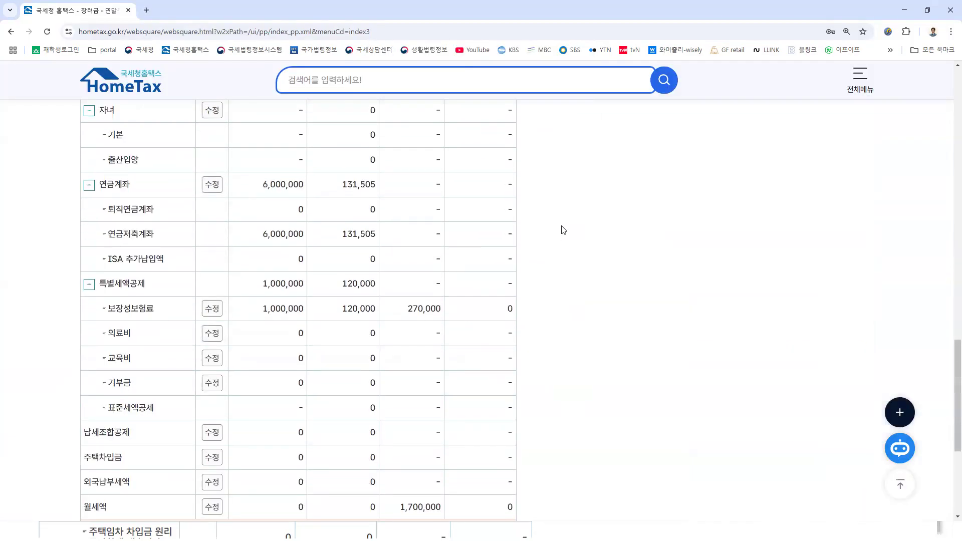
scroll(563, 229, "up", 13)
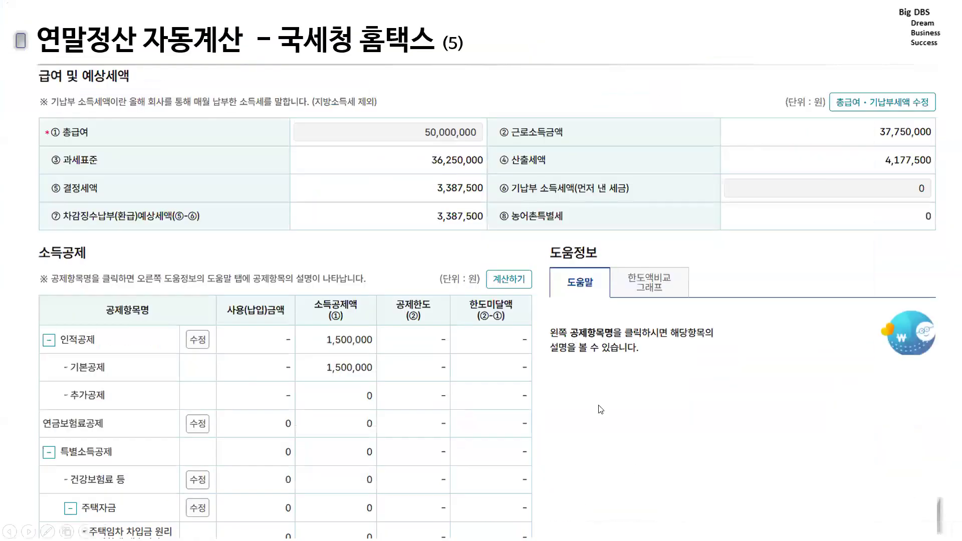
Switch to the Excel workbook 100_근로소득_연말정산_2024_1224.xlsx and set 총급여액 to 50,000,000 on the 연말정산_근로소득_2024 sheet
left_click(585, 396)
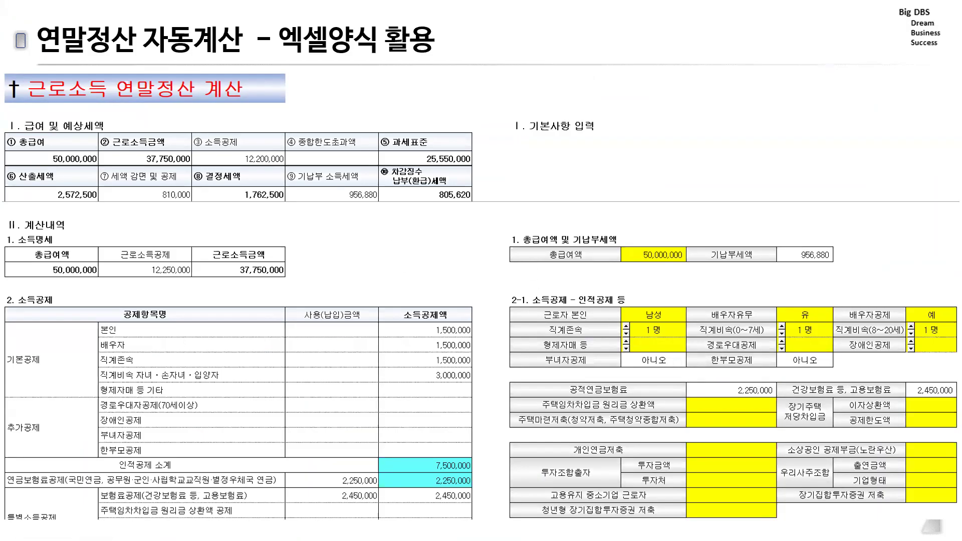
key("alt+Tab")
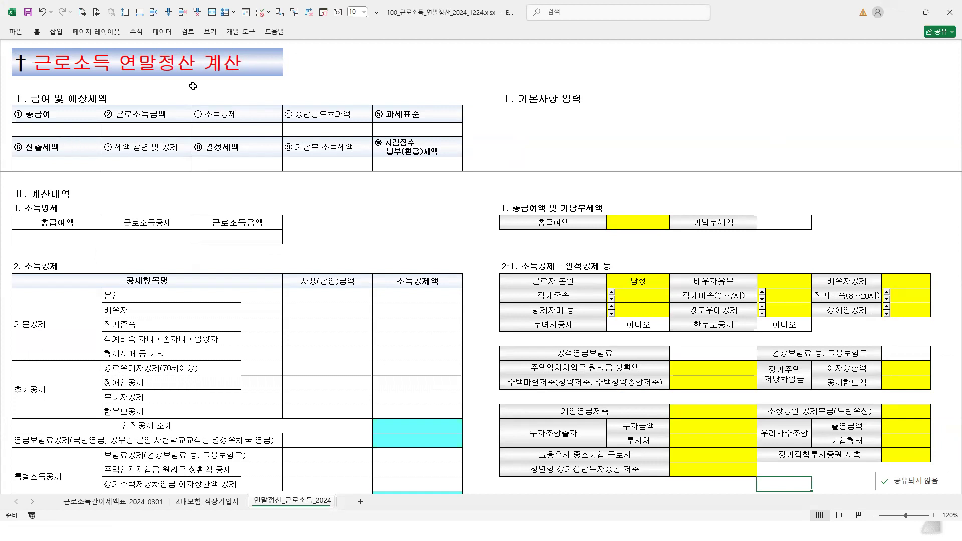
left_click(642, 222)
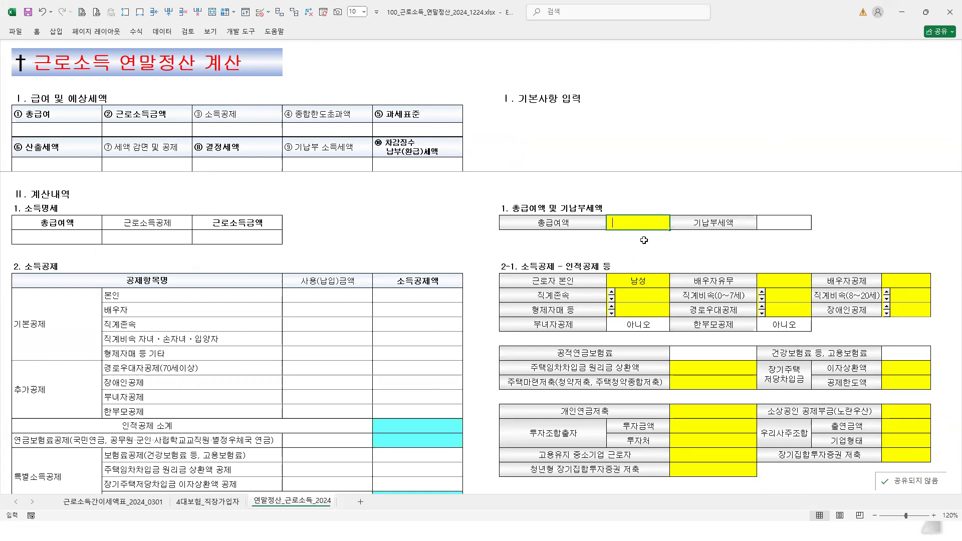
type("50000000")
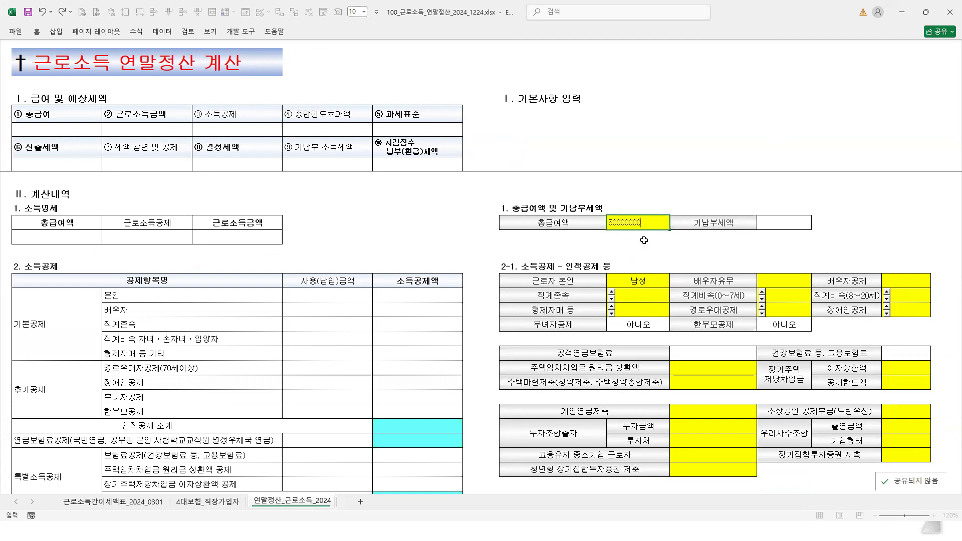
key("Return")
left_click(641, 221)
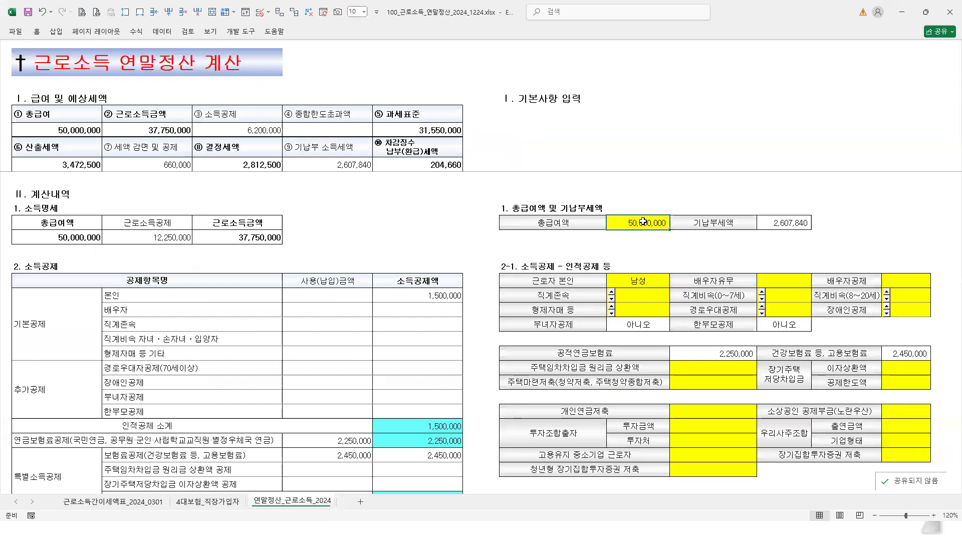
Trace the 기납부세액 to the 근로소득간이세액표_2024_0301 sheet and examine its monthly and annual withholding amounts at 120% zoom
left_click(800, 222)
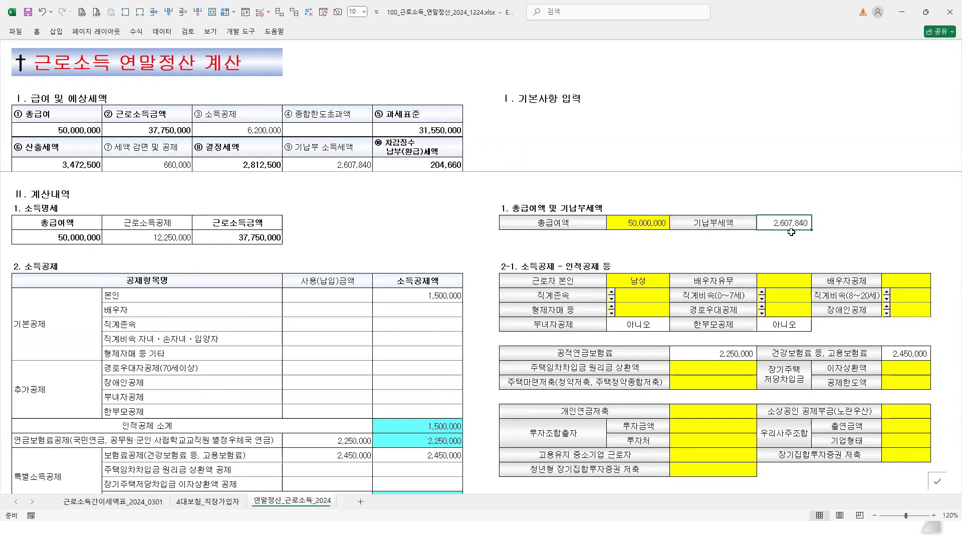
left_click(108, 502)
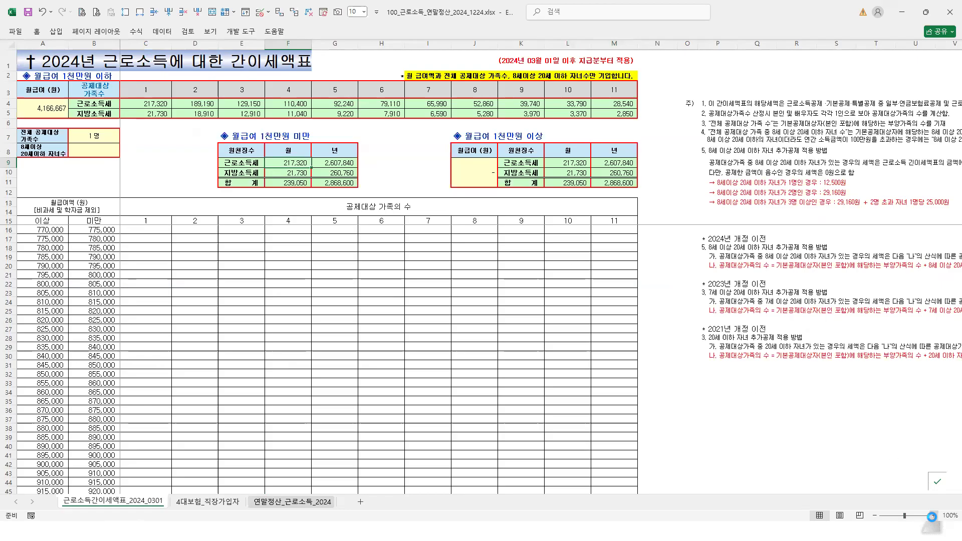
left_click(933, 516)
left_click(933, 516)
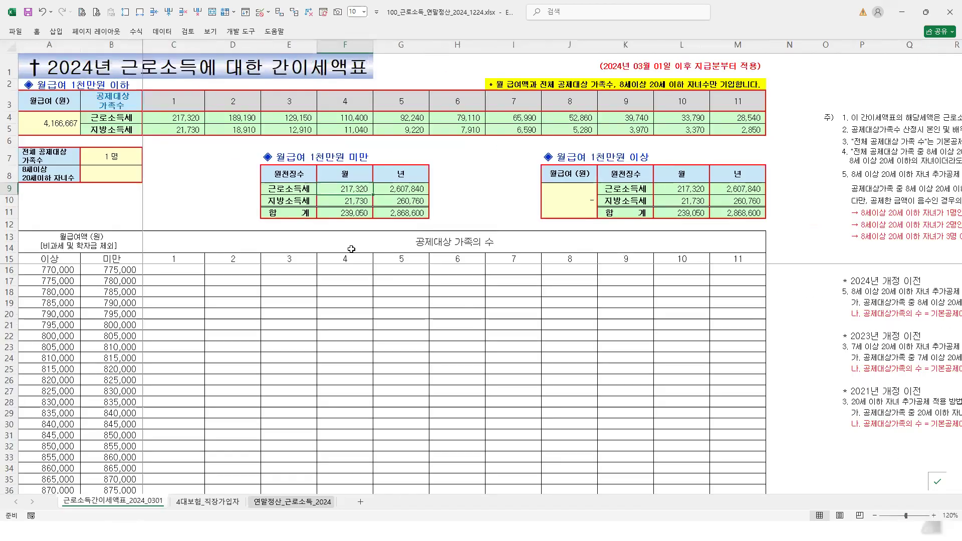
left_click(49, 123)
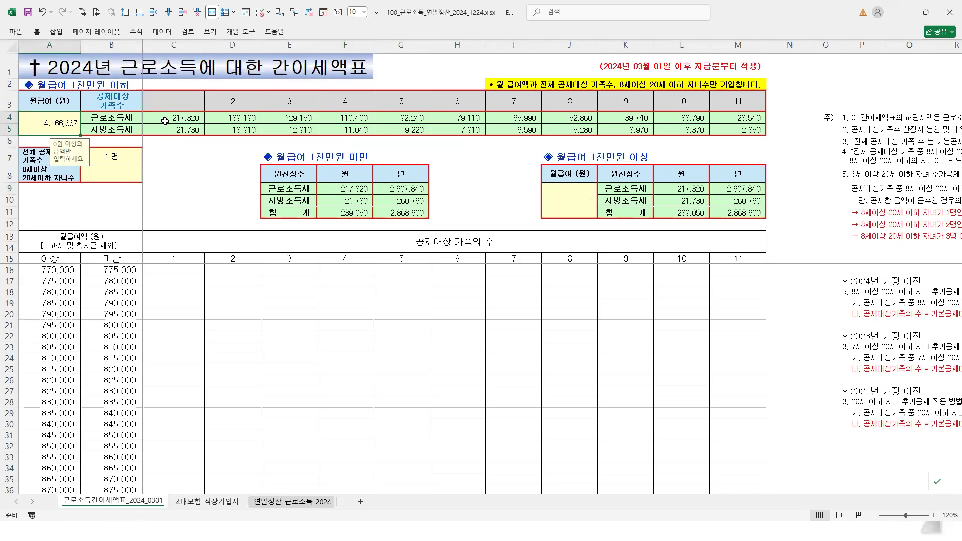
left_click(168, 119)
left_click(355, 189)
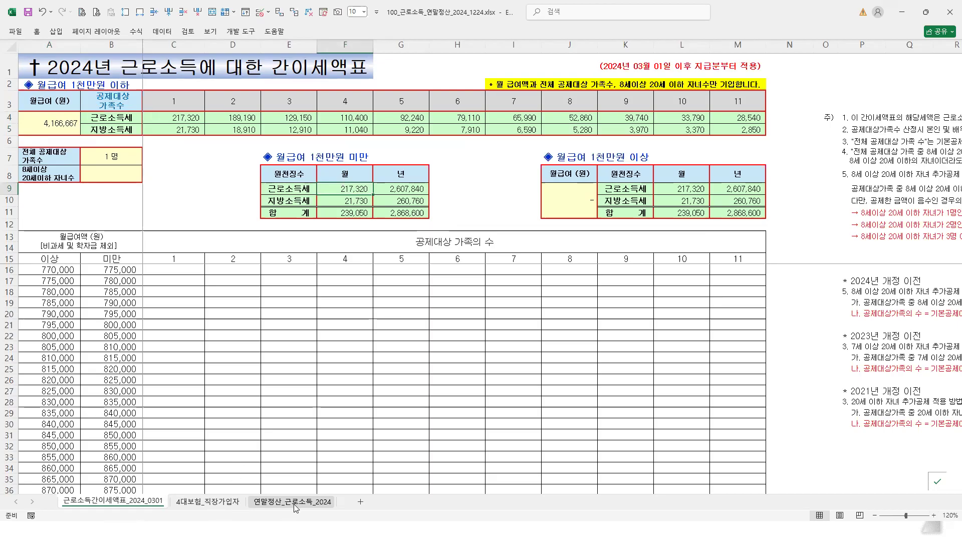
left_click(357, 214)
left_click(408, 215)
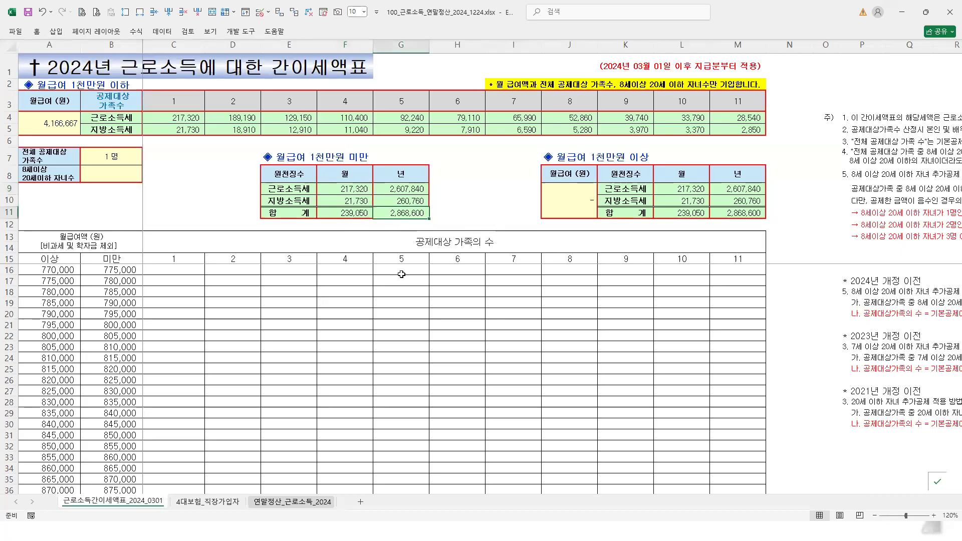
left_click(406, 187)
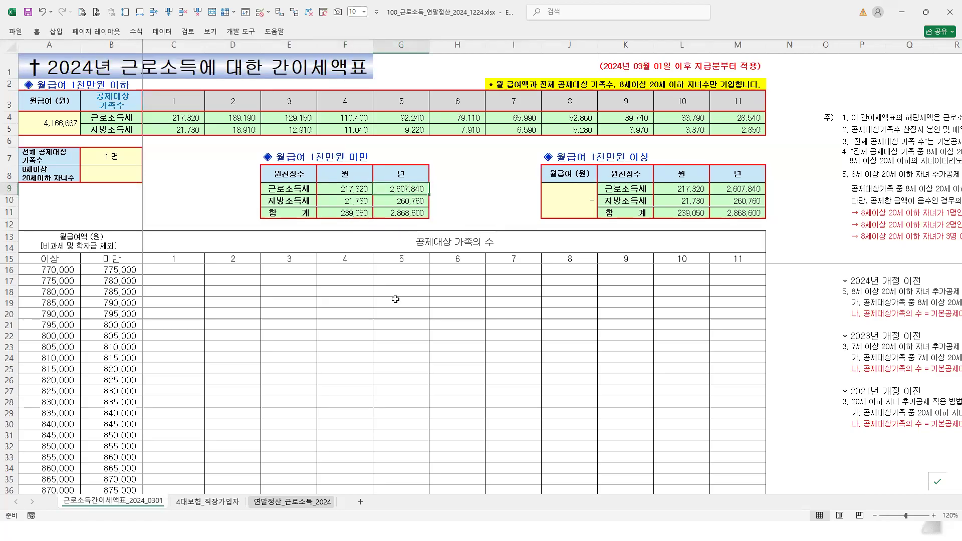
Return to the 연말정산_근로소득_2024 sheet and examine the 공적연금보험료 and 건강보험료 등, 고용보험료 amounts
left_click(307, 502)
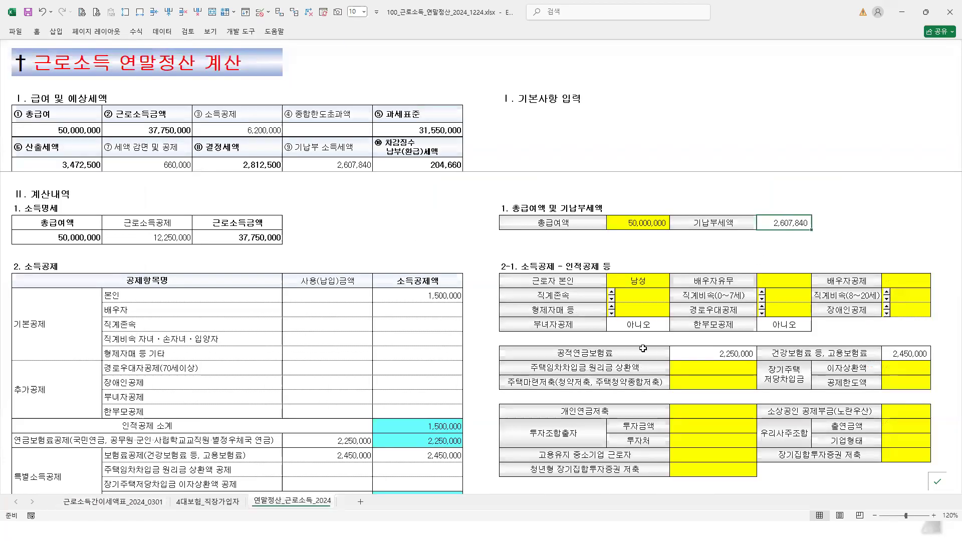
scroll(643, 348, "down", 1)
left_click(717, 282)
left_click(741, 309)
left_click(902, 313)
left_click(724, 311)
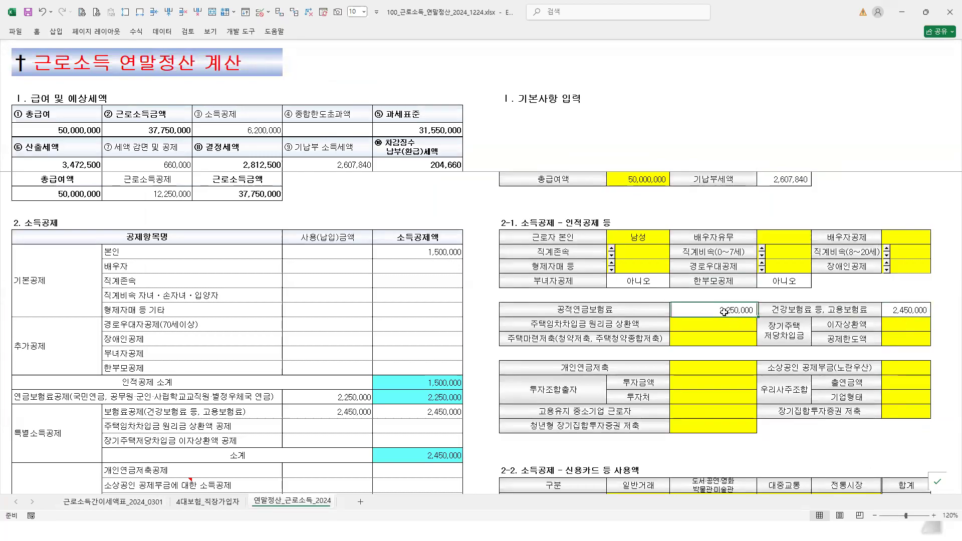
left_click(904, 314)
scroll(744, 324, "up", 1)
left_click(697, 251)
left_click(717, 356)
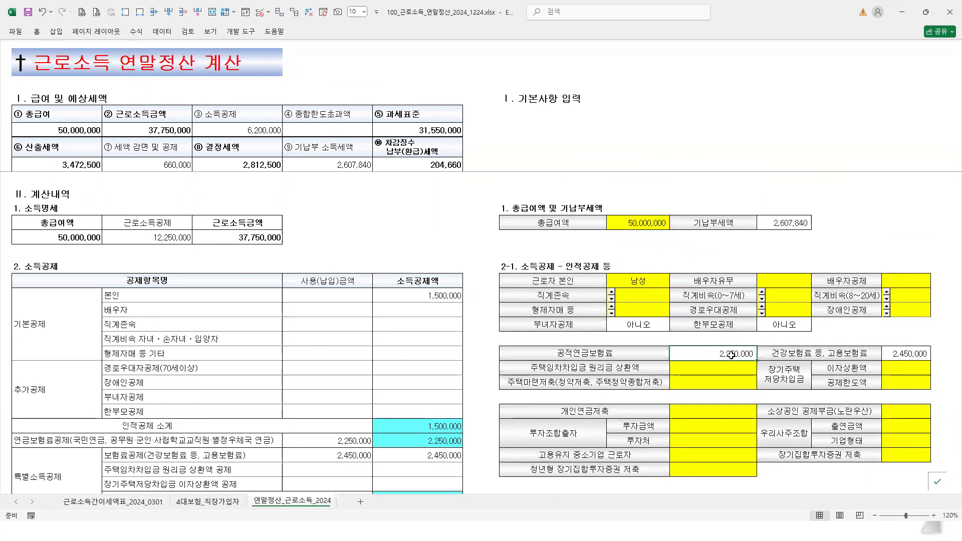
left_click(913, 353)
left_click(740, 354)
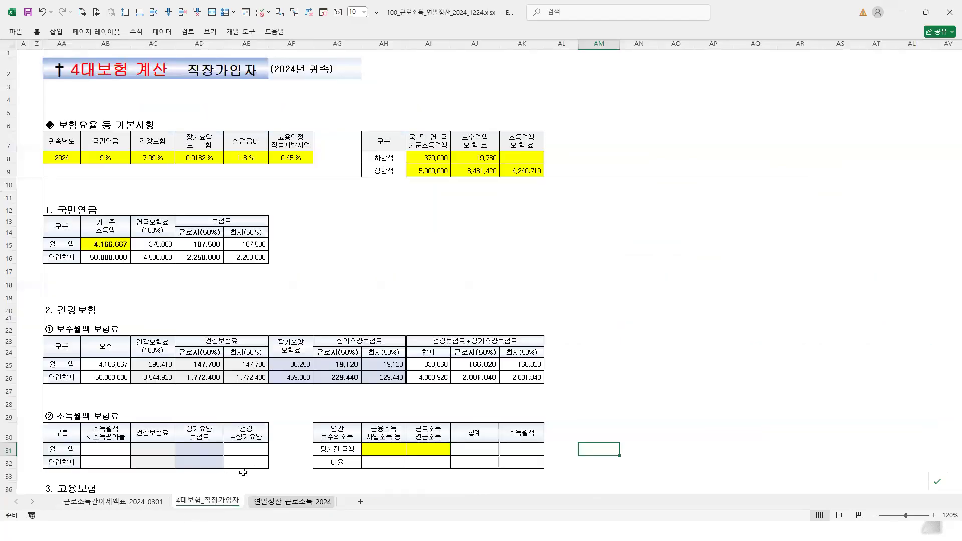
Check the monthly 기준소득액 under 국민연금 on the 4대보험_직장가입자 sheet at 120% zoom
left_click(215, 502)
left_click(111, 239)
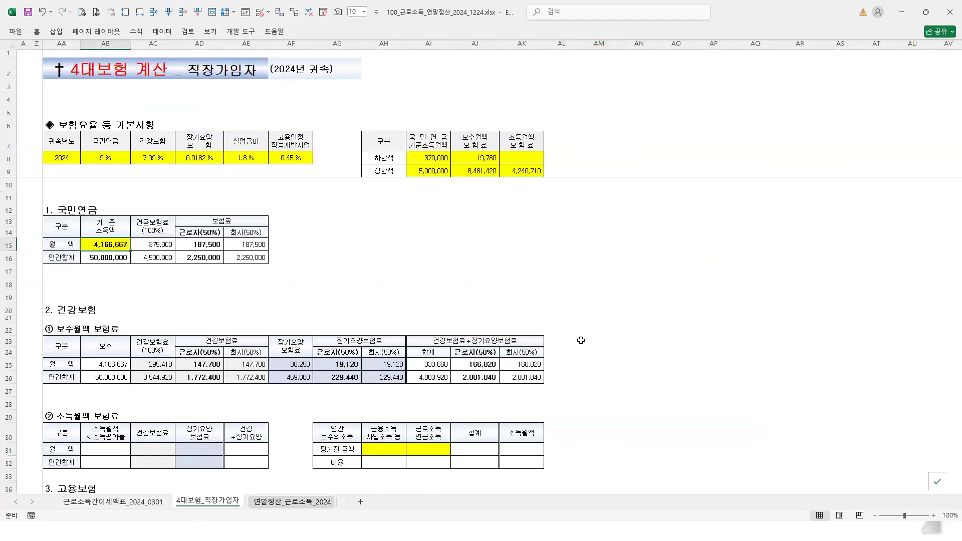
left_click(934, 516)
left_click(934, 516)
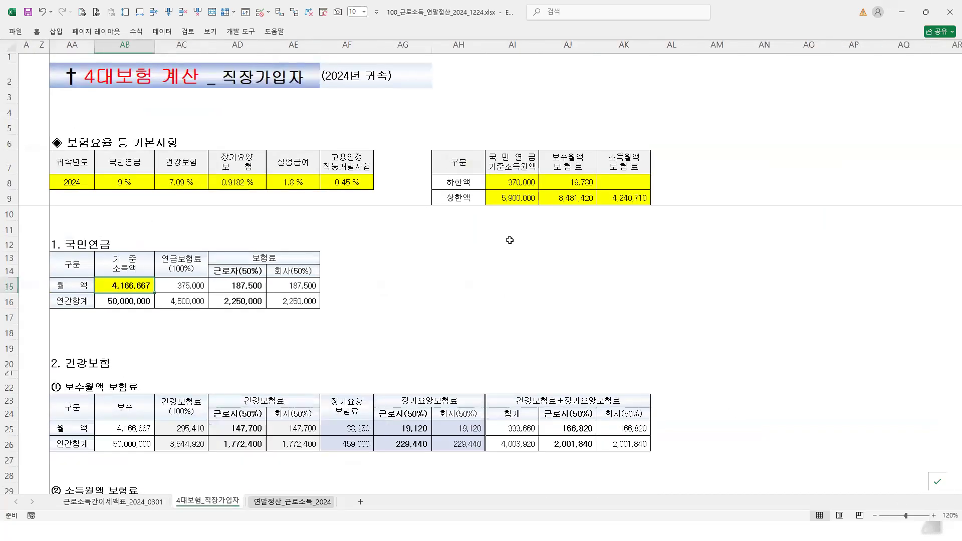
Examine the 국민연금, 건강보험 and 고용보험 premium tables on the 4대보험_직장가입자 sheet
scroll(434, 208, "down", 2)
scroll(131, 236, "up", 2)
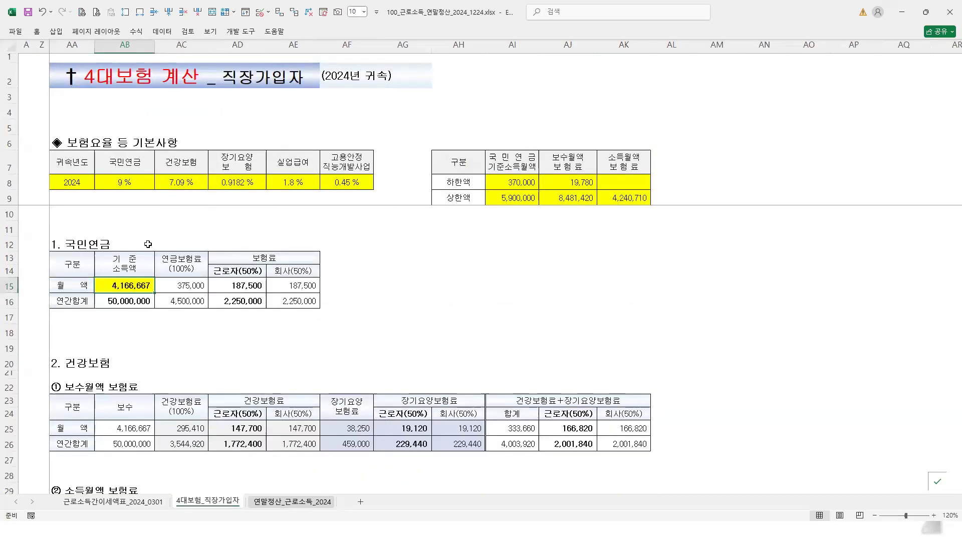
left_click(84, 245)
key("ctrl+Down")
key("ctrl+Down")
scroll(249, 306, "down", 4)
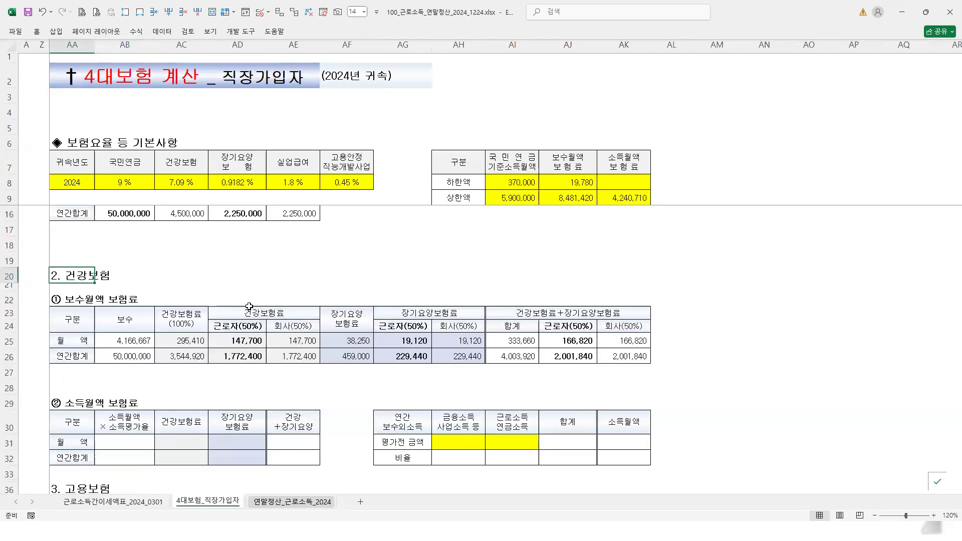
scroll(249, 306, "down", 3)
left_click(72, 261)
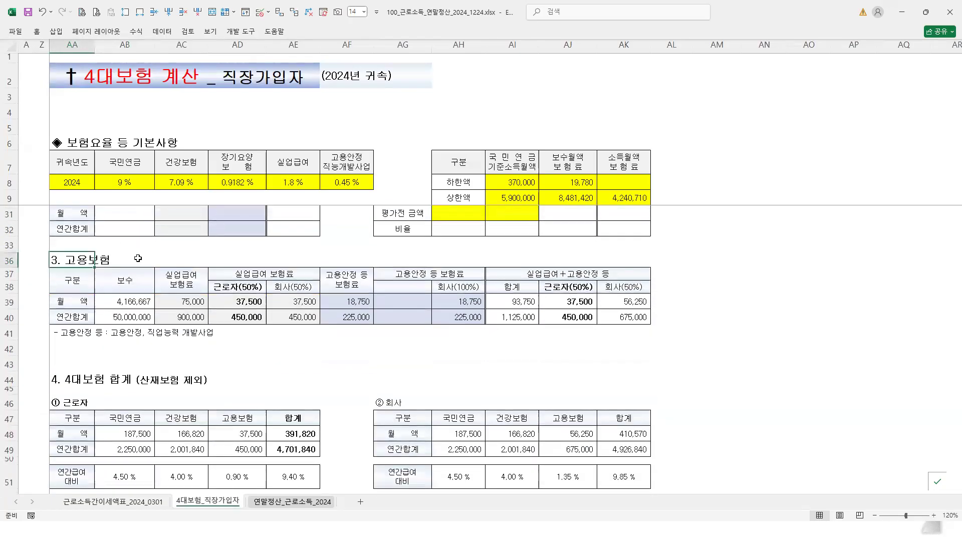
Check the 근로자 annual amounts under 4대보험 합계 against the 공적연금보험료 and 건강보험료 등, 고용보험료 entries on the 연말정산_근로소득_2024 sheet
scroll(166, 288, "down", 2)
left_click(86, 288)
left_click(81, 314)
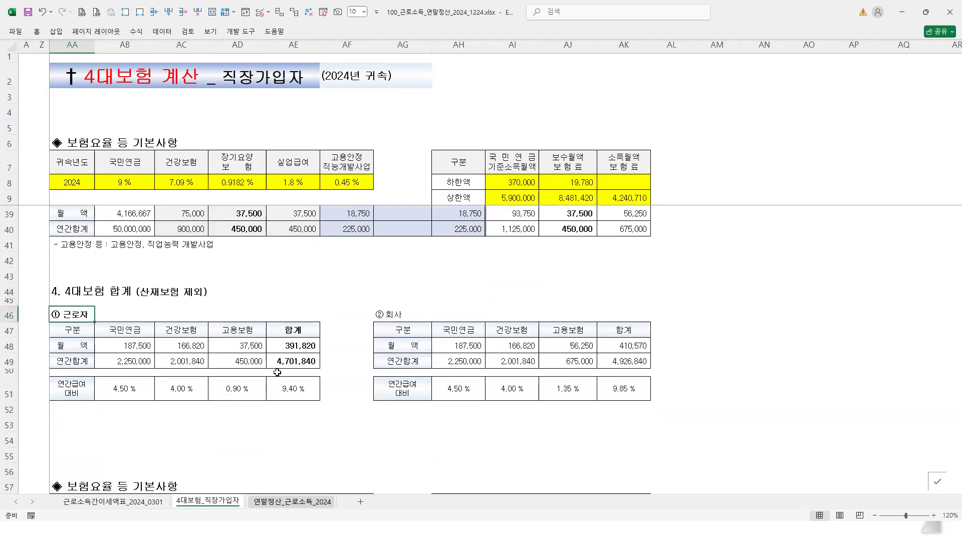
left_click(296, 361)
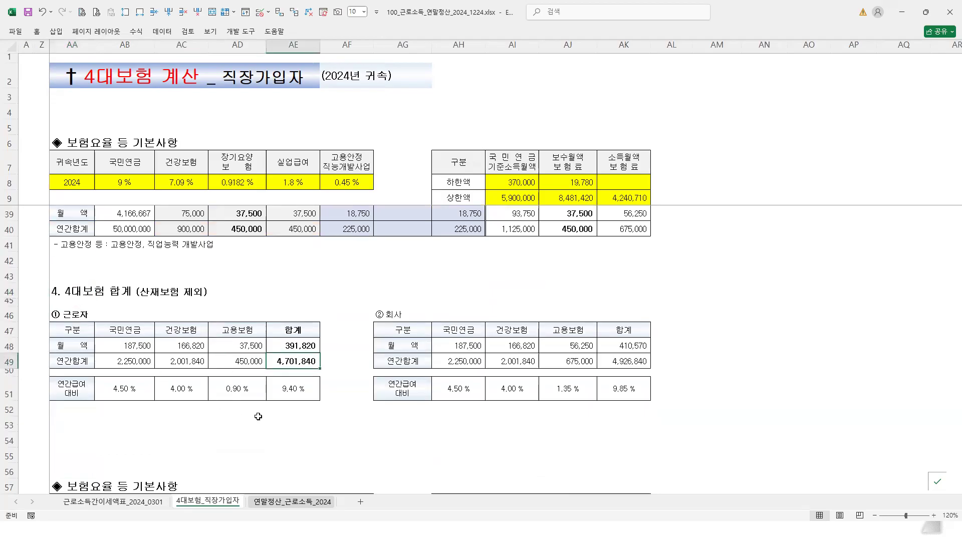
left_click(139, 367)
left_click_drag(189, 363, 243, 360)
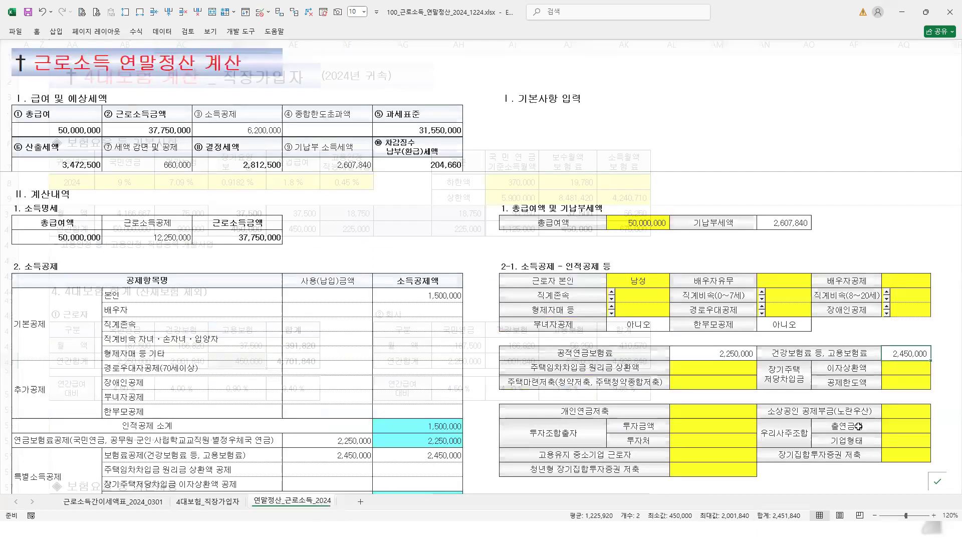
left_click(320, 502)
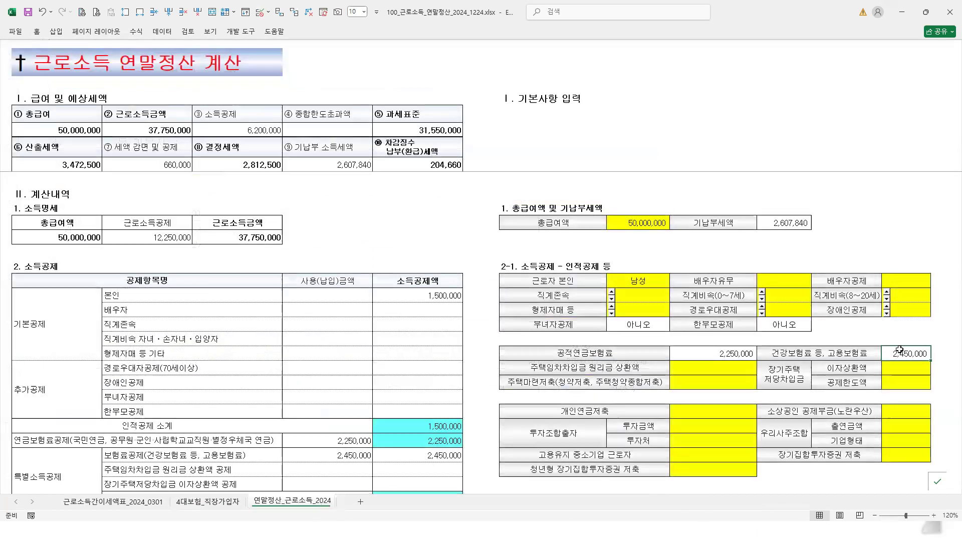
left_click(714, 350)
Set 총급여액 to 30,000,000 and check the 기납부세액, 공적연금보험료 and 건강보험료 등, 고용보험료 amounts
left_click(641, 224)
type("3")
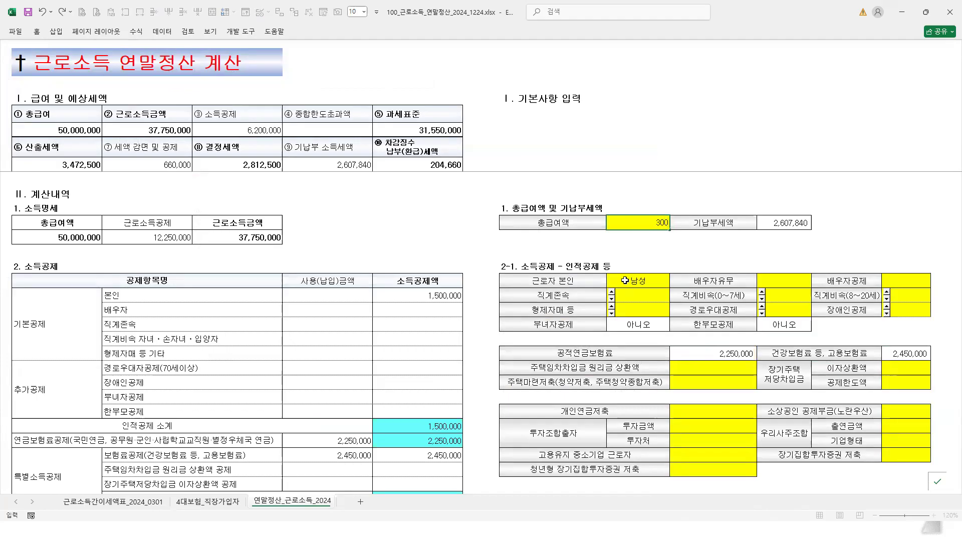
type("0,000,000")
key("Tab")
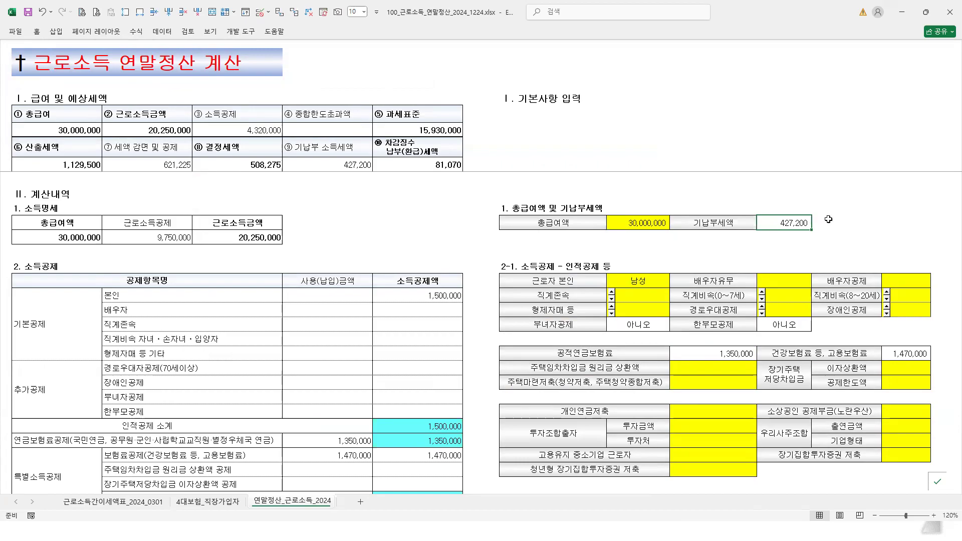
left_click(732, 355)
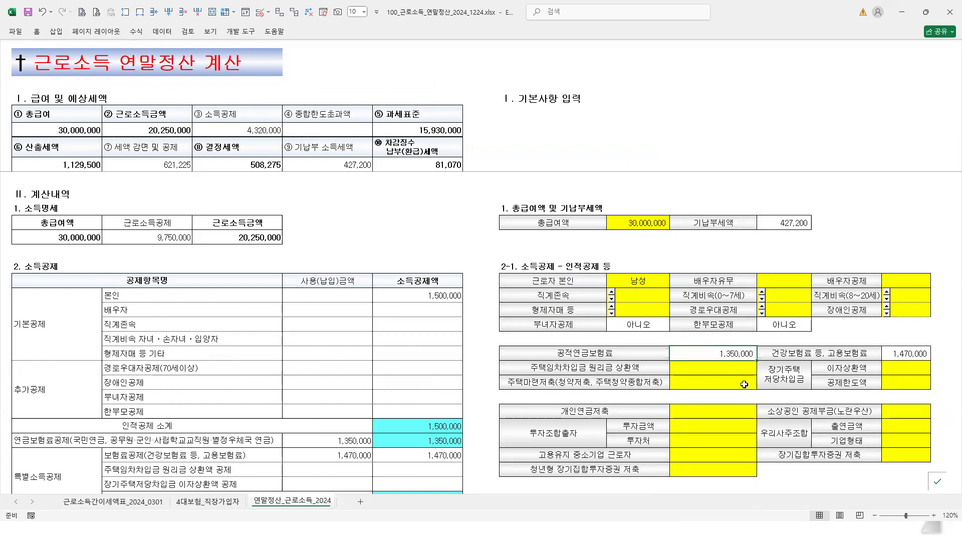
left_click(911, 354)
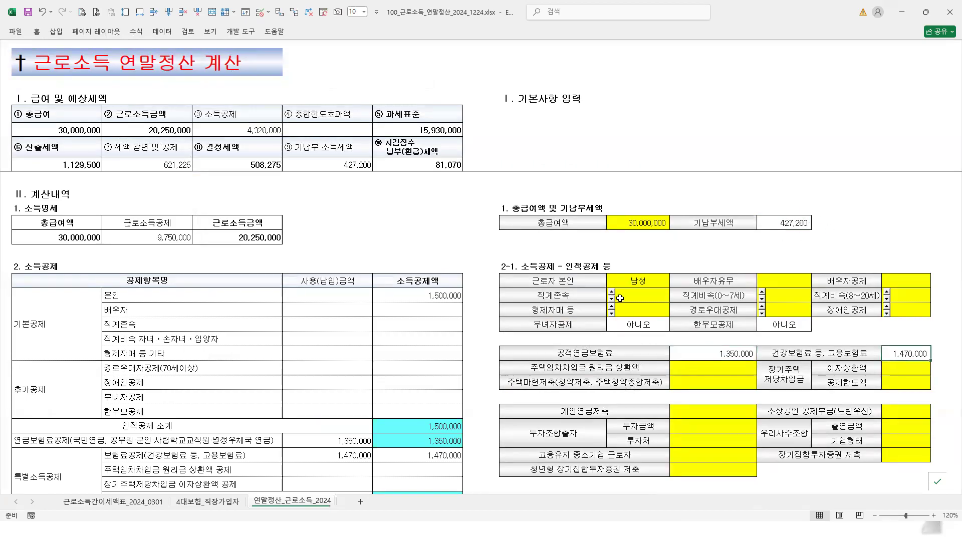
Set 총급여액 to 50,000,000
left_click(643, 227)
type("500")
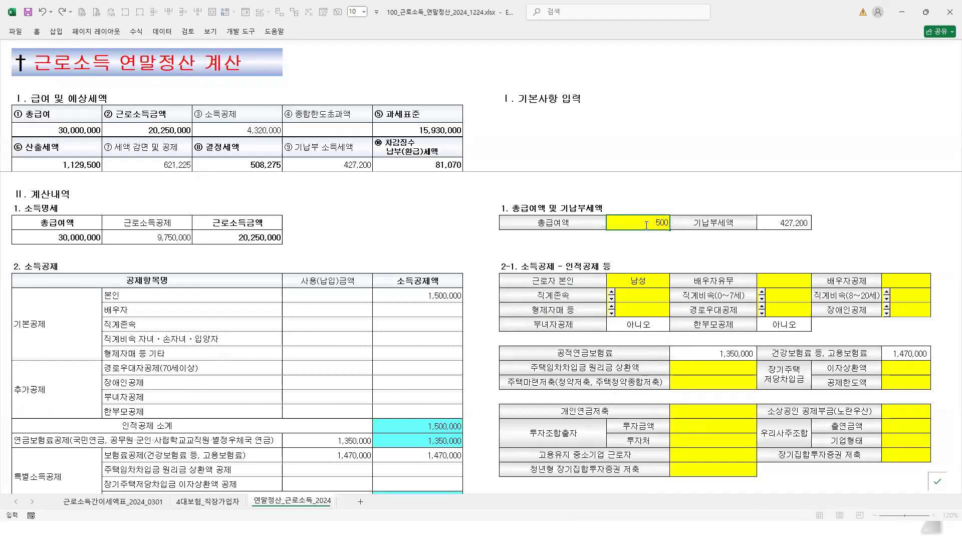
key("Return")
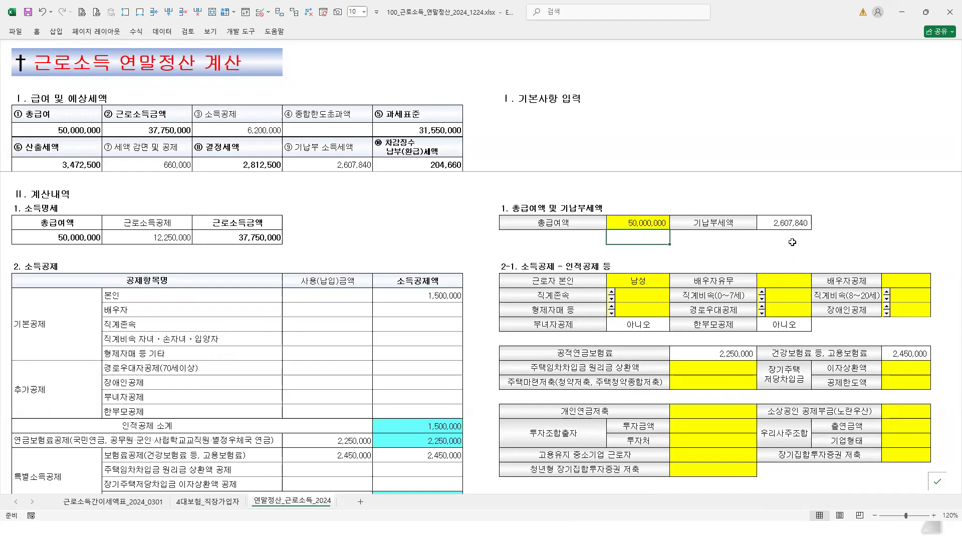
Set 배우자유무 to 유 and 배우자공제 to 예, and check the spouse's 소득공제액 under 기본공제
left_click(796, 281)
left_click(815, 283)
left_click(797, 296)
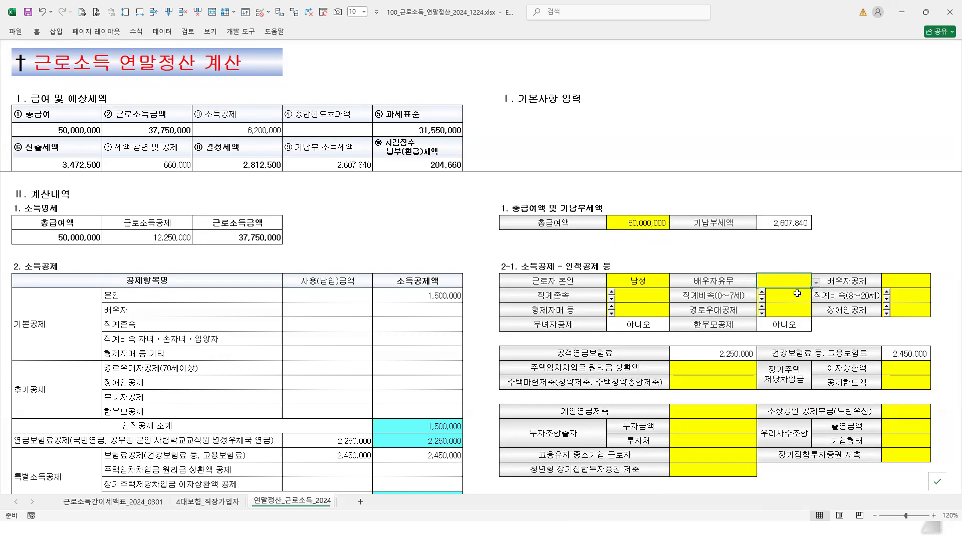
left_click(897, 282)
left_click(936, 285)
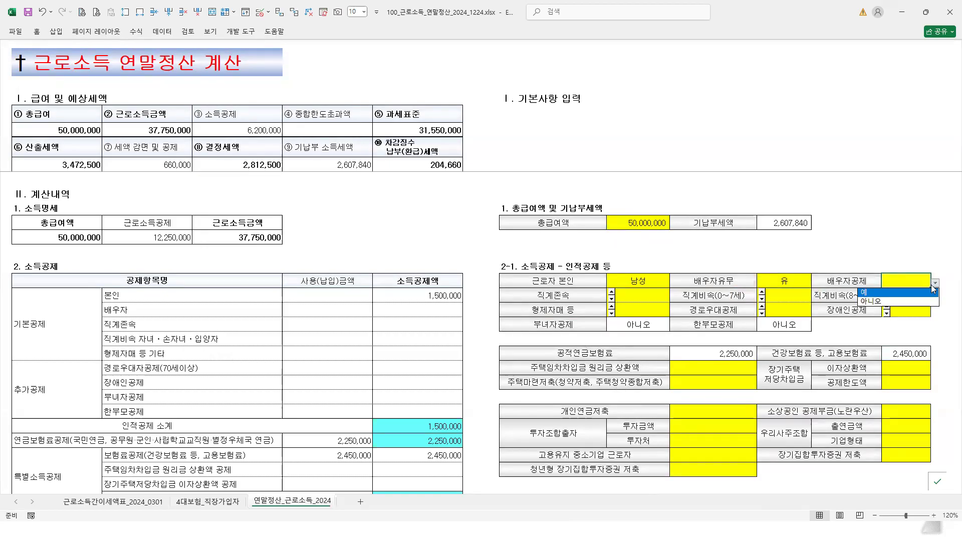
left_click(915, 295)
left_click(445, 313)
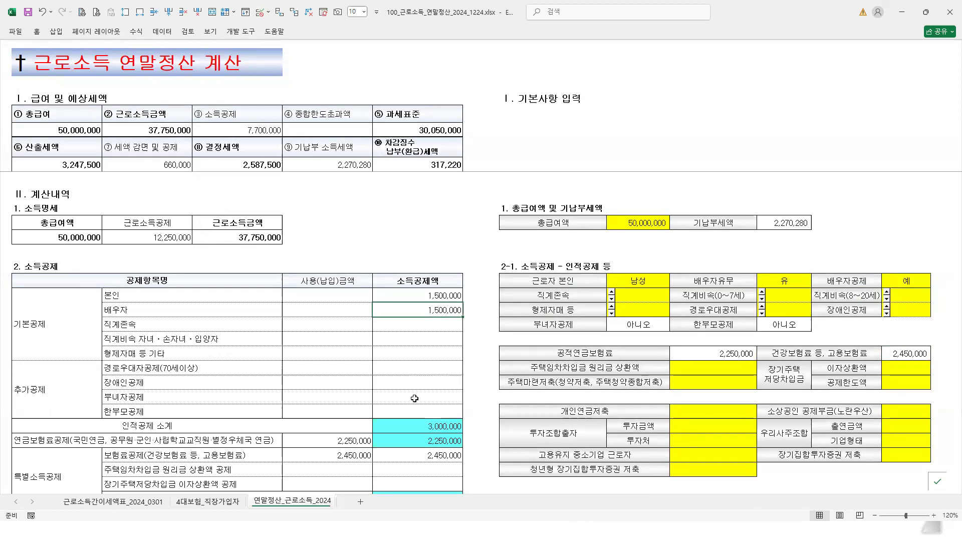
Set 직계비속(0~7세) to 2 명 and check the children's deduction and 인적공제 소계
left_click(761, 293)
left_click(761, 293)
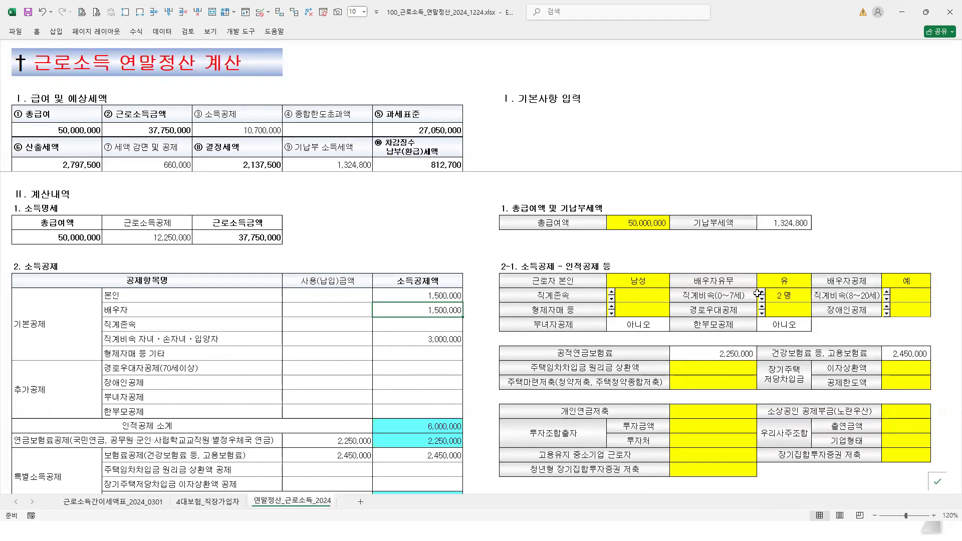
left_click(432, 341)
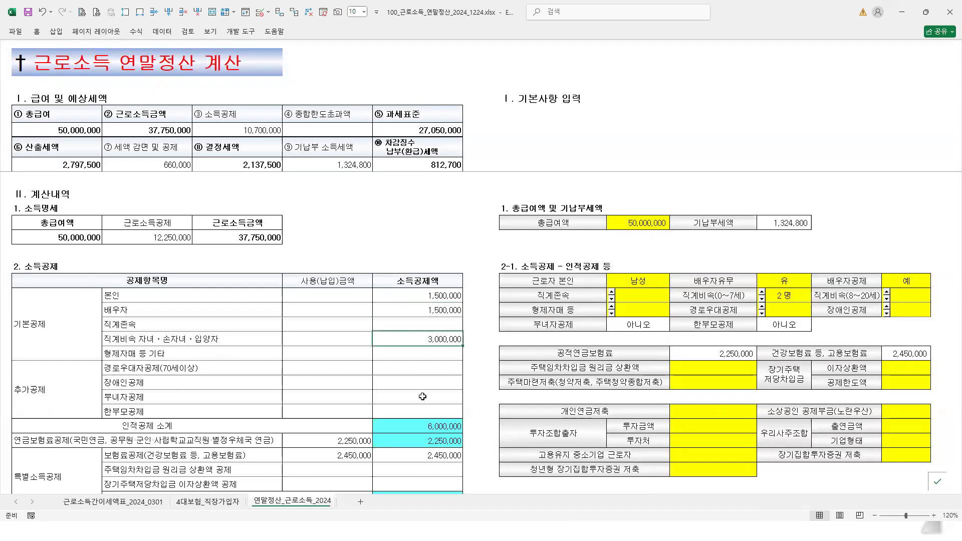
left_click(442, 427)
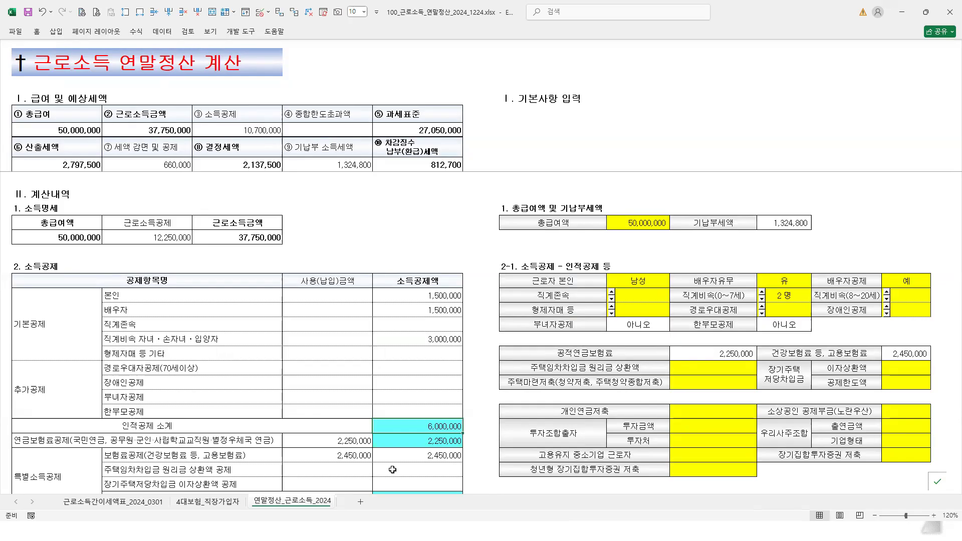
Check the pension and insurance deduction amounts, 차감징수 납부(환급)세액 and 기납부세액 against the entered spouse and child details
left_click(350, 439)
key("Down")
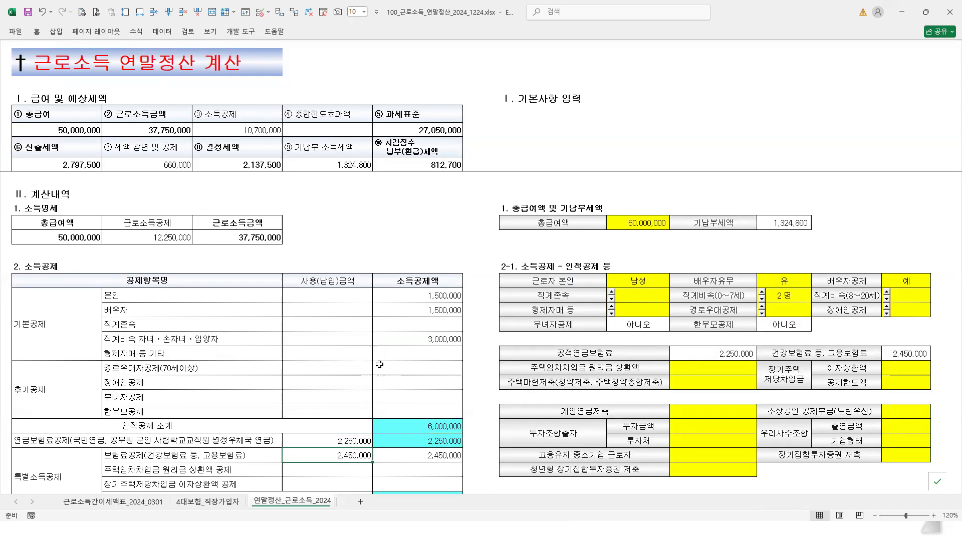
scroll(379, 364, "down", 1)
scroll(391, 353, "up", 1)
left_click(429, 228)
left_click(434, 164)
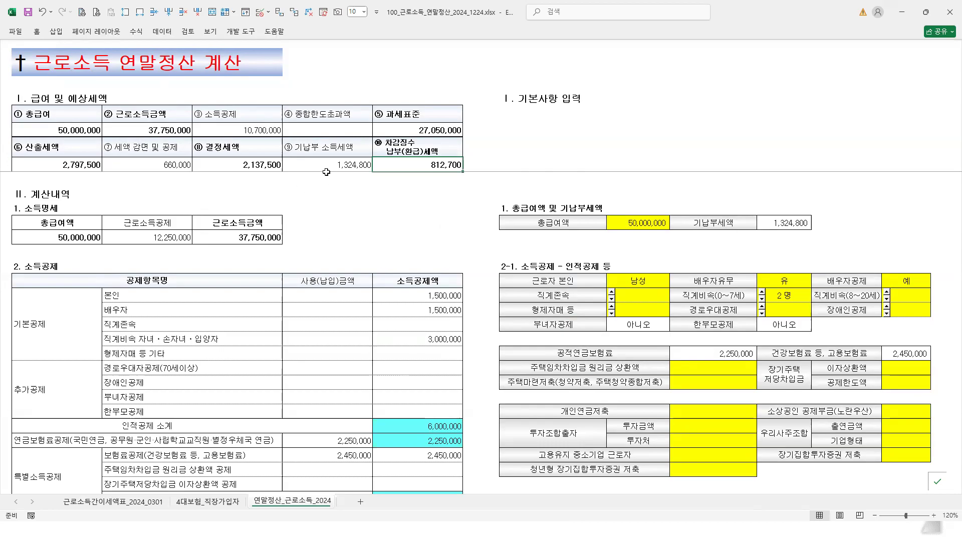
left_click(784, 223)
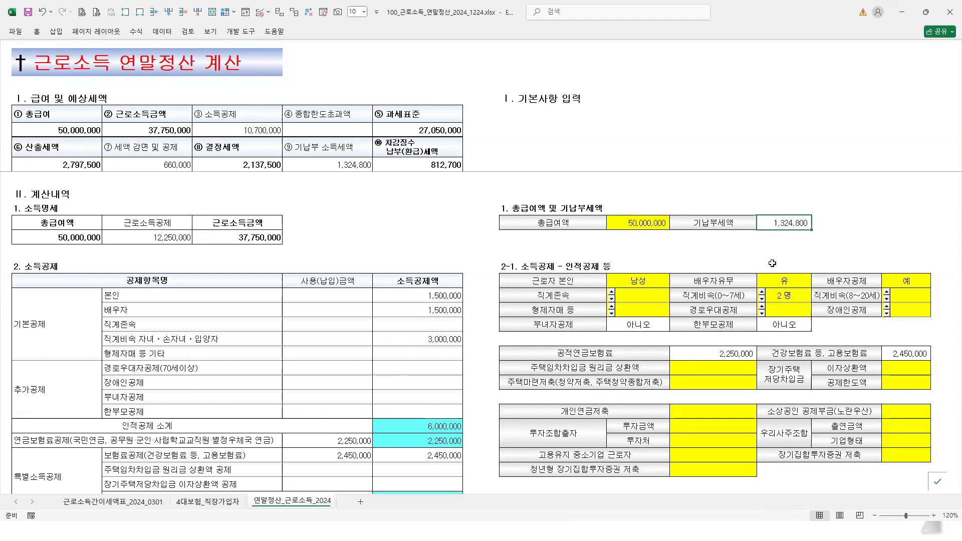
left_click(788, 282)
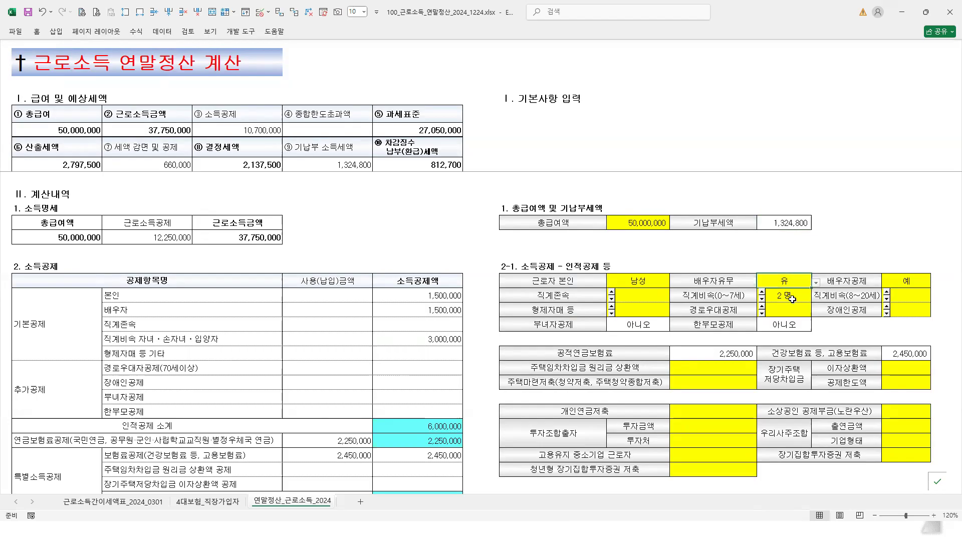
left_click(791, 296)
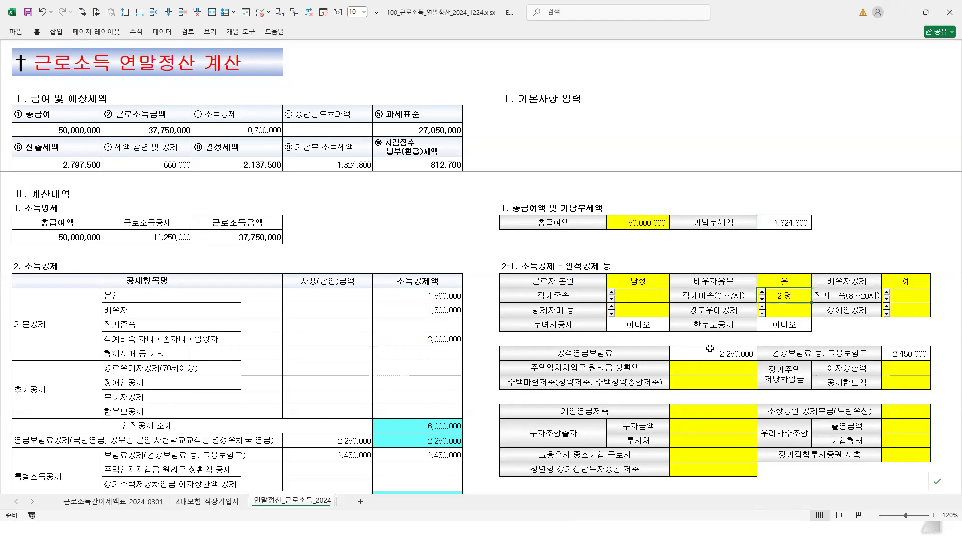
Check 전체 공제대상 가족수 and the annual withholding total for salaries under 월급여 1천만원 미만 on the 근로소득간이세액표_2024_0301 sheet
left_click(122, 502)
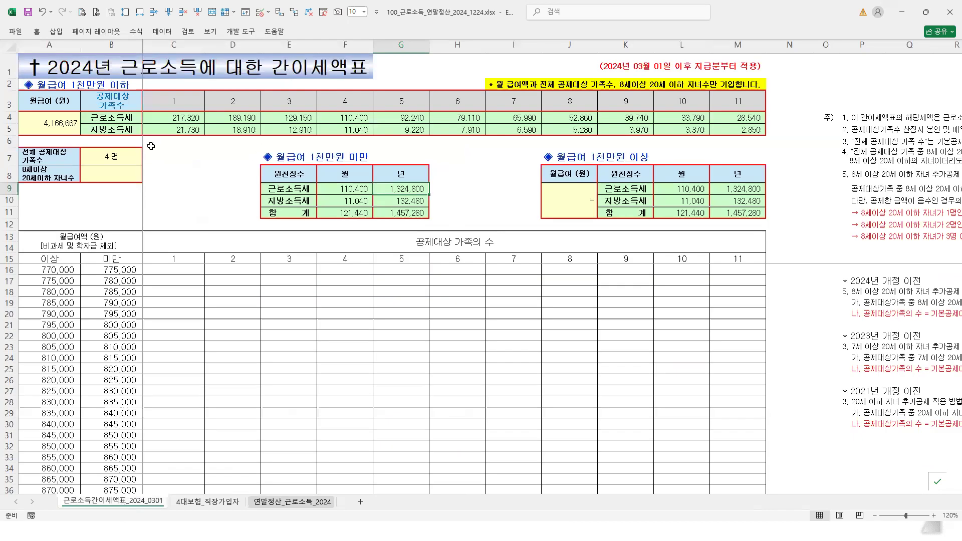
left_click(117, 157)
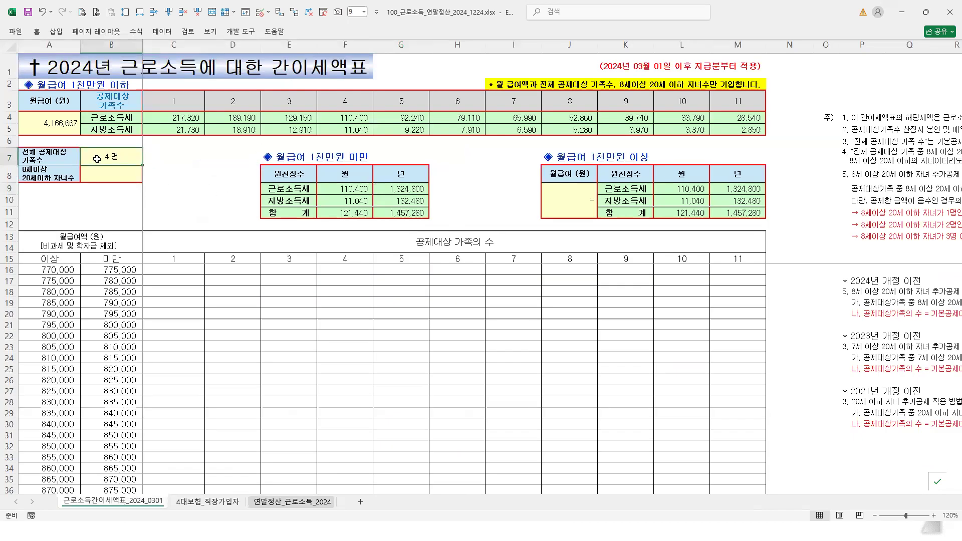
left_click(415, 213)
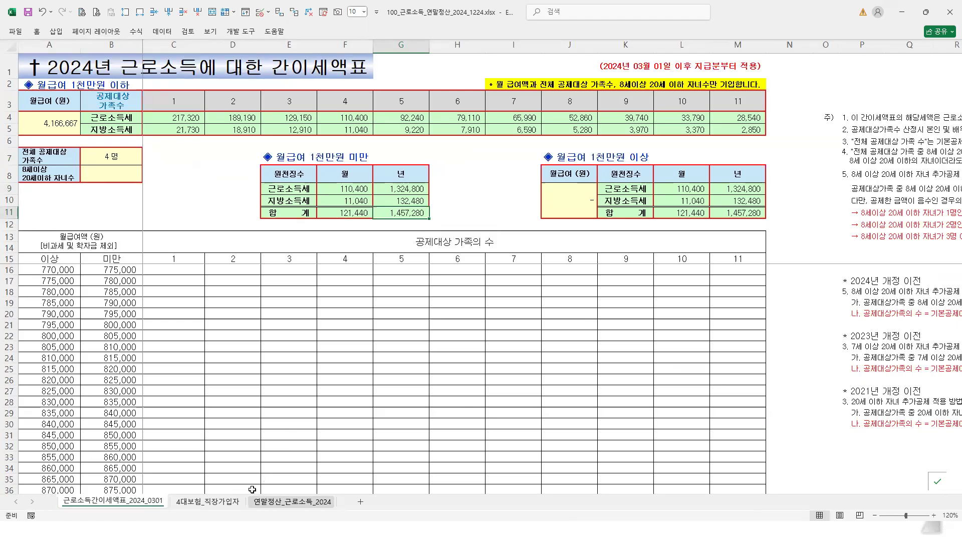
Return to the 연말정산_근로소득_2024 sheet and examine the 특별소득공제 and 그밖의 소득공제 items, including 주택마련저축공제
left_click(297, 505)
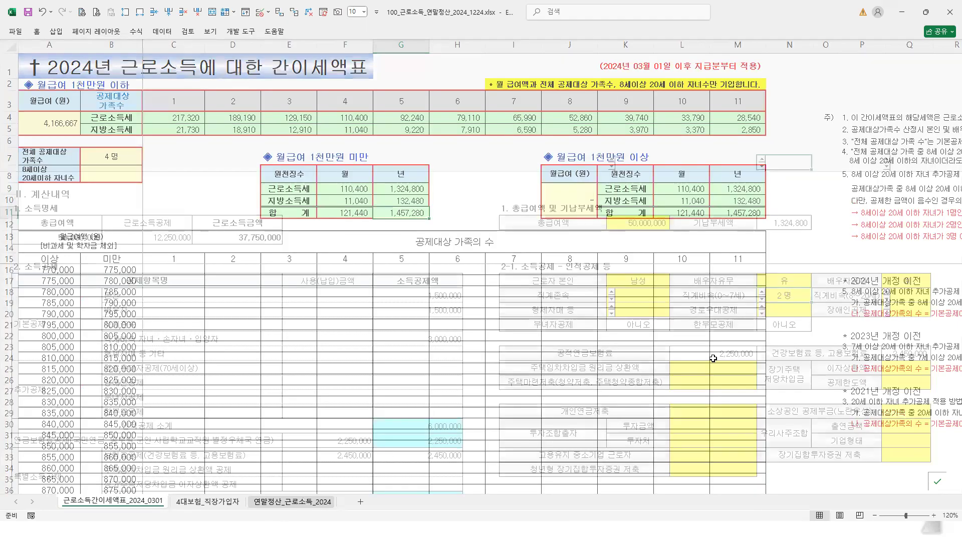
scroll(451, 376, "down", 4)
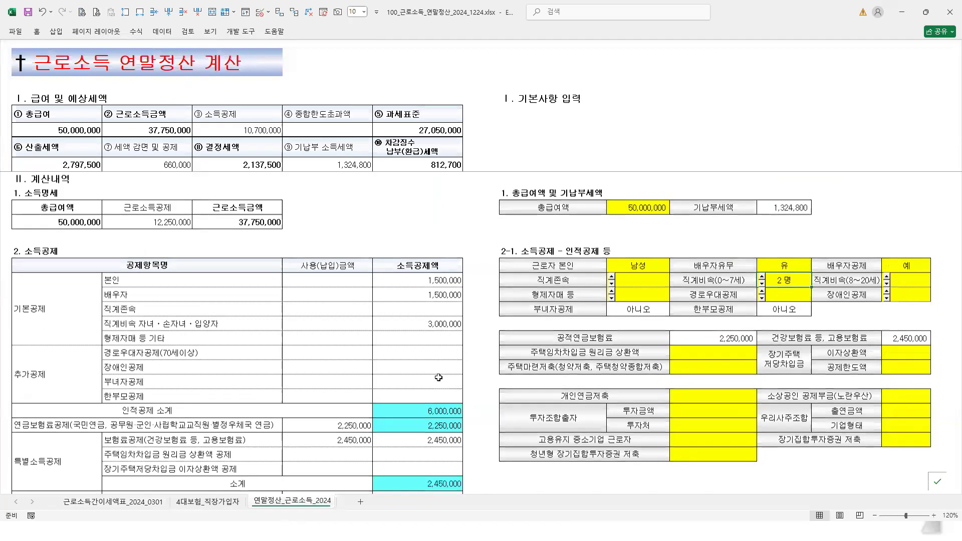
scroll(433, 377, "down", 1)
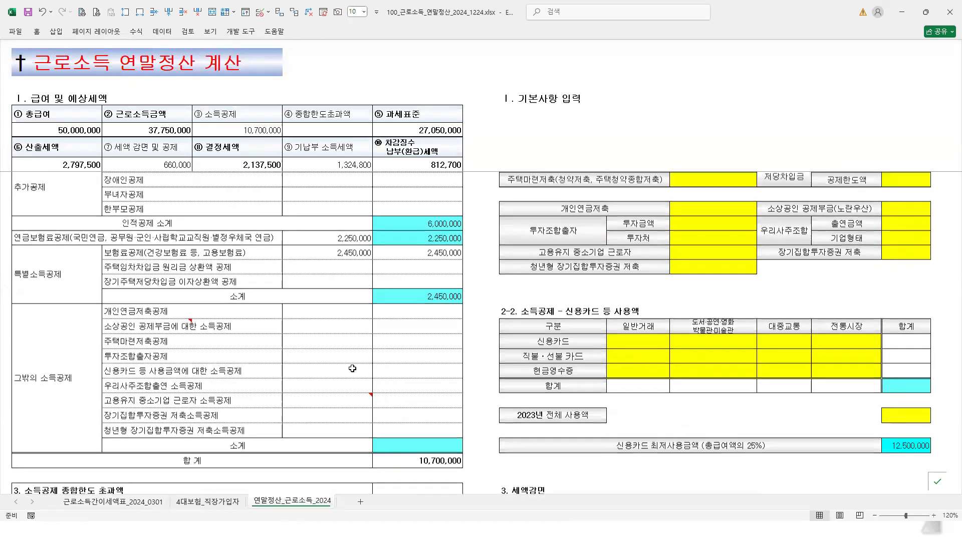
scroll(353, 370, "up", 2)
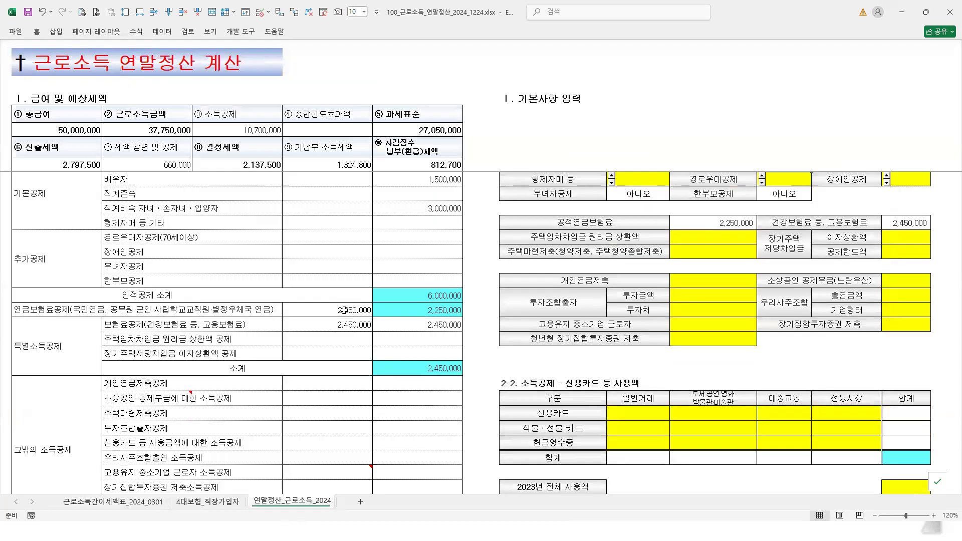
left_click(344, 324)
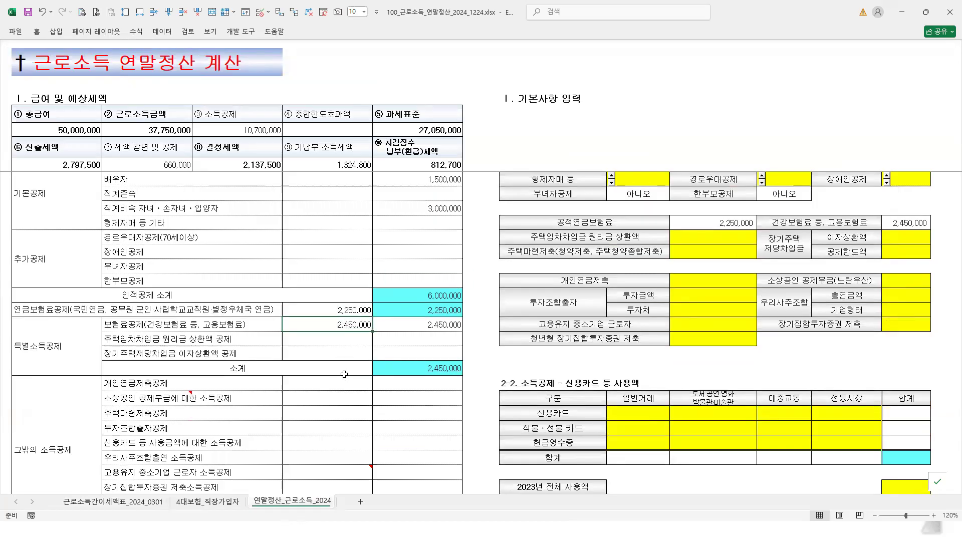
key("Left")
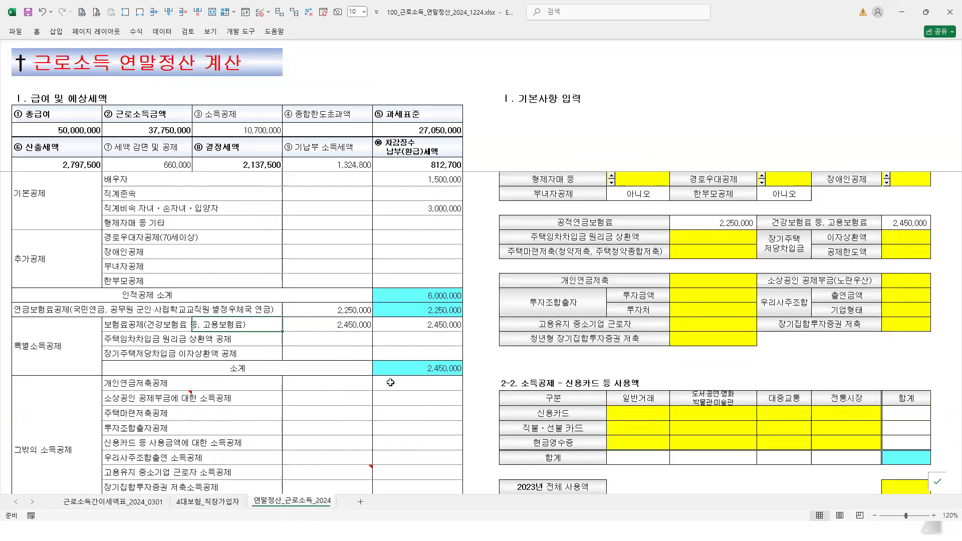
scroll(390, 383, "down", 2)
left_click(148, 328)
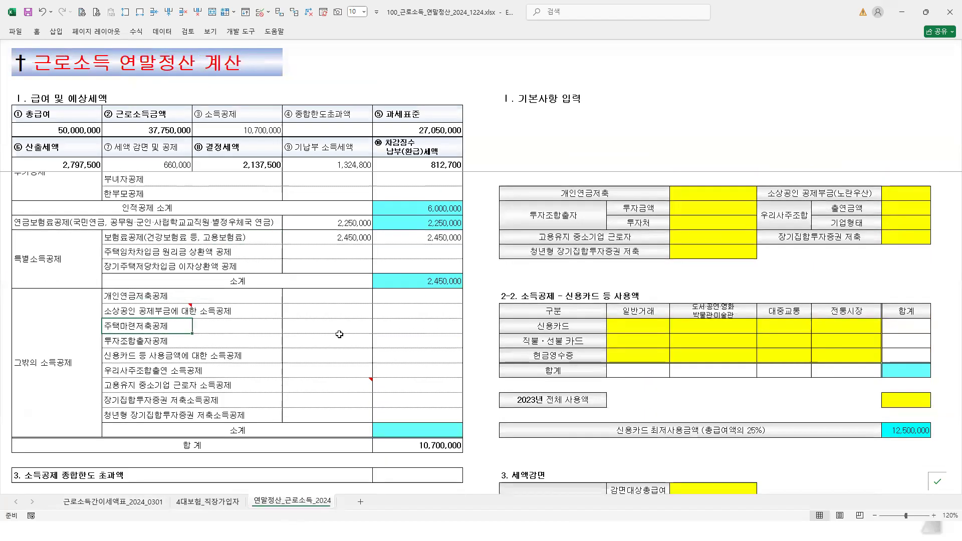
scroll(634, 326, "up", 4)
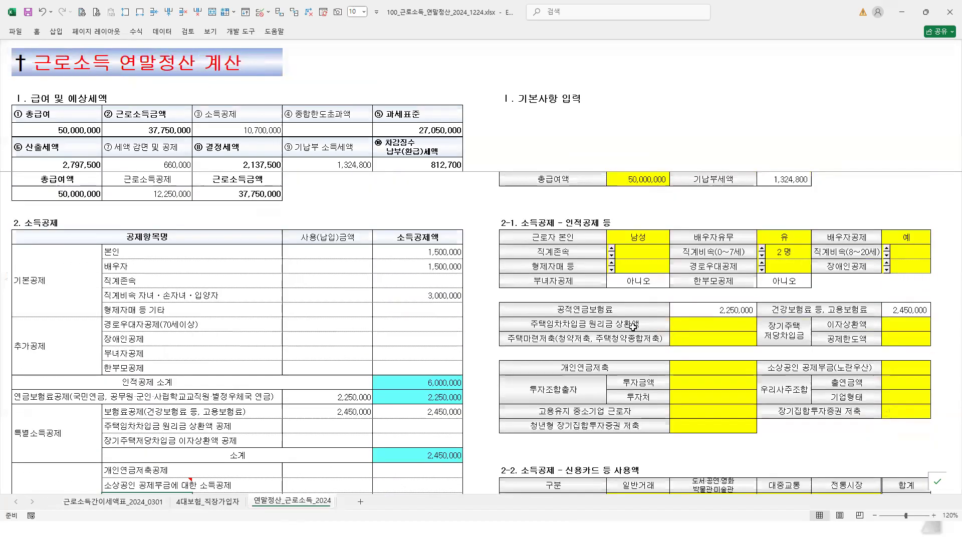
Set 주택마련저축(청약저축, 주택청약종합저축) to 2,400,000 and check the 주택마련저축공제 deduction
left_click(715, 340)
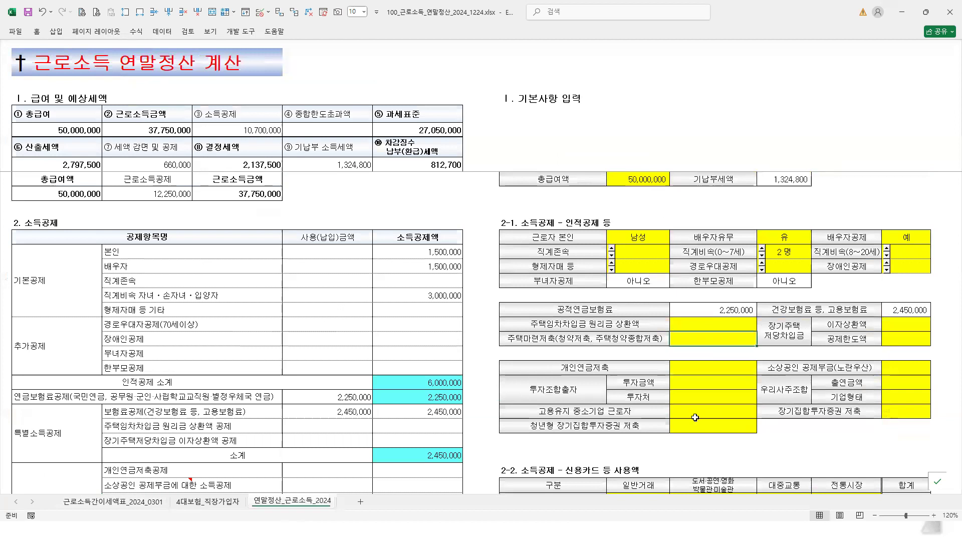
scroll(725, 384, "down", 1)
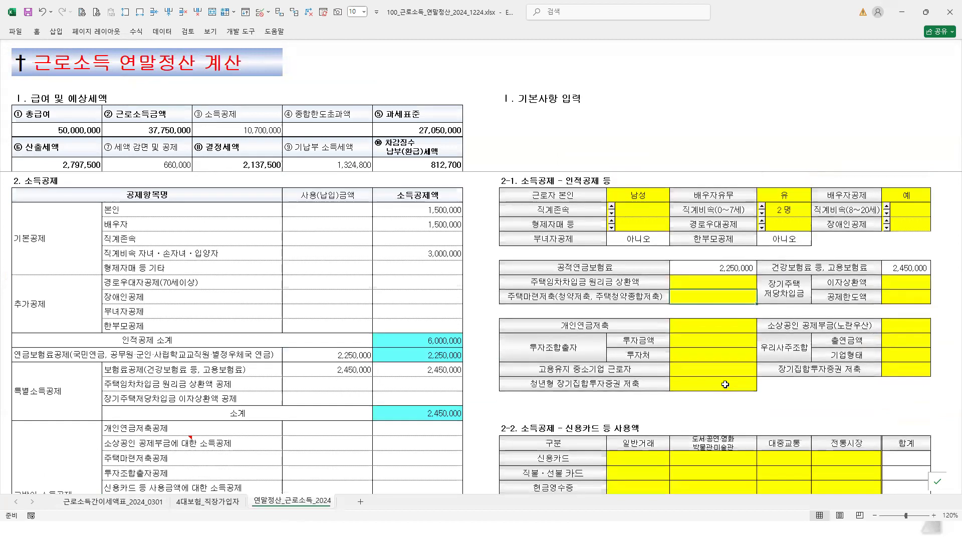
type("2400000")
key("Return")
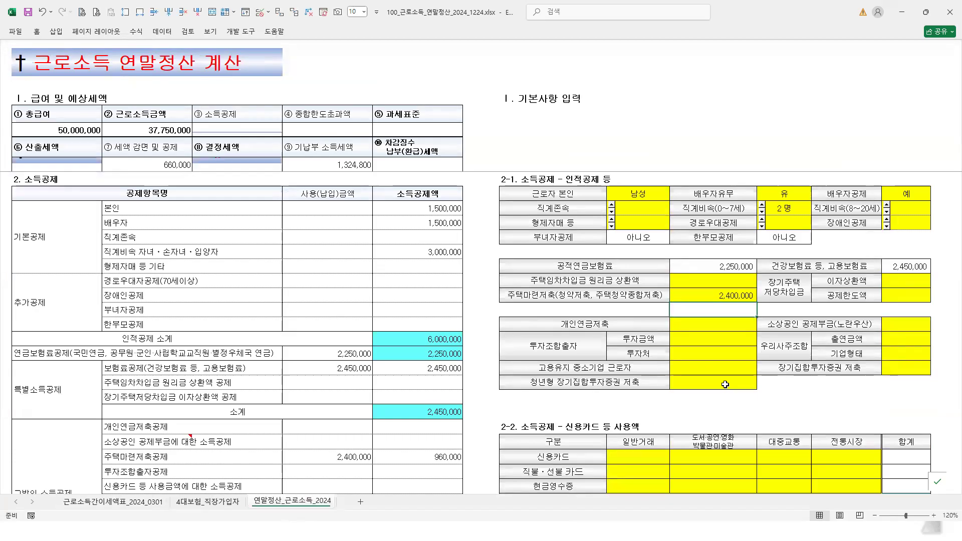
left_click(444, 456)
scroll(444, 457, "down", 1)
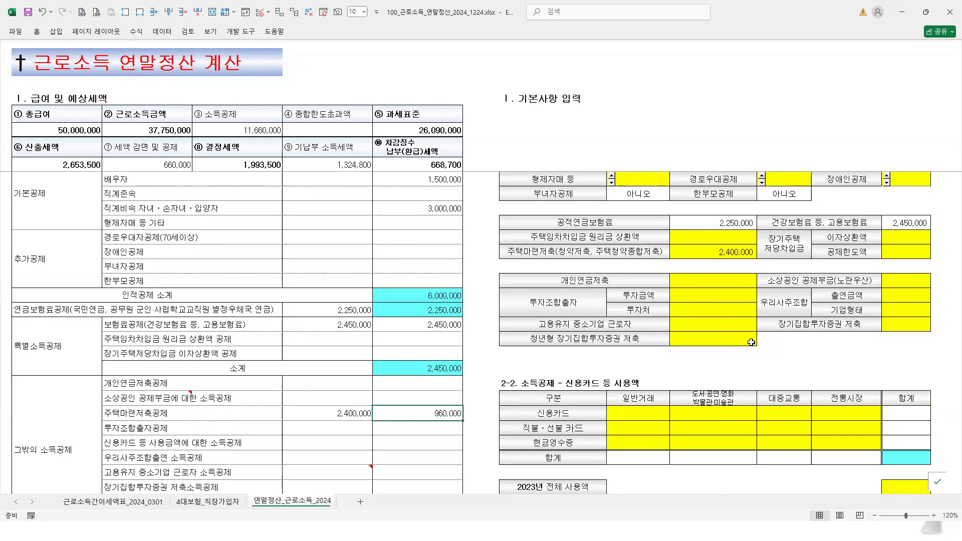
Enter 30,000,000 as the 신용카드 일반거래 amount in section 2-2, 신용카드 등 사용액
scroll(751, 342, "down", 3)
left_click(536, 300)
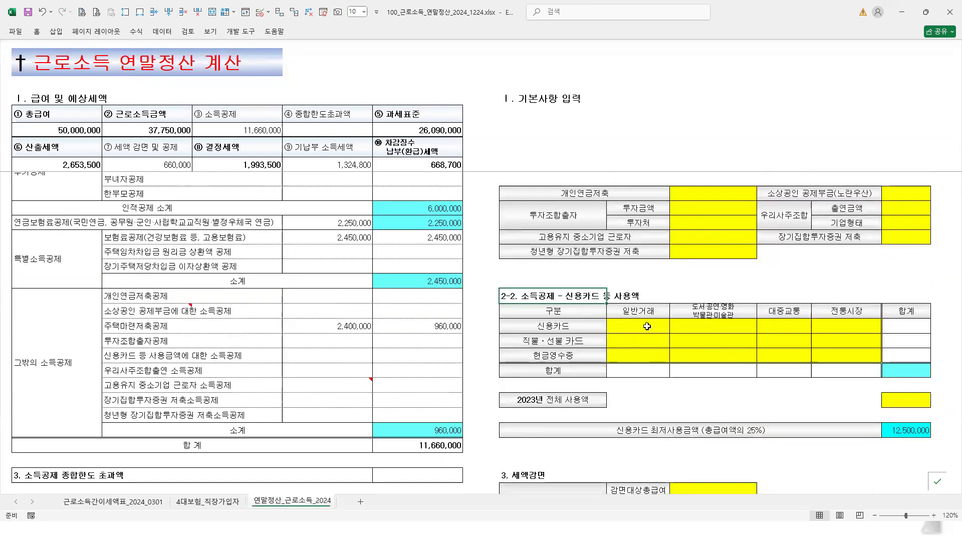
left_click(647, 326)
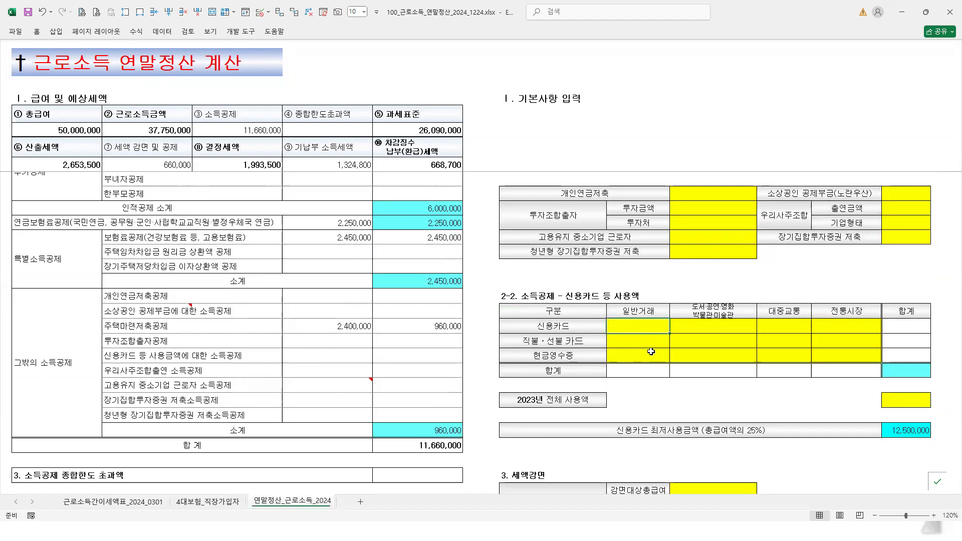
type("30000000")
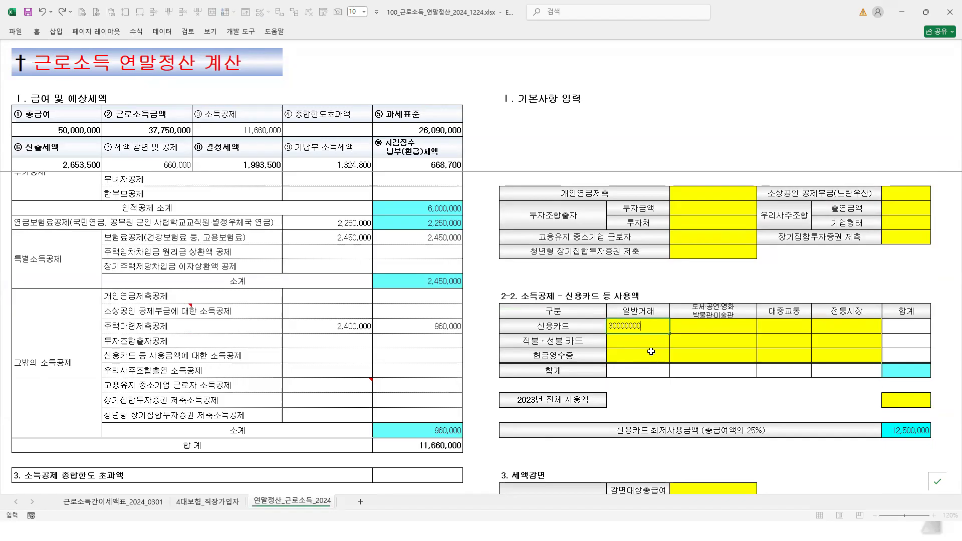
key("Return")
left_click(659, 325)
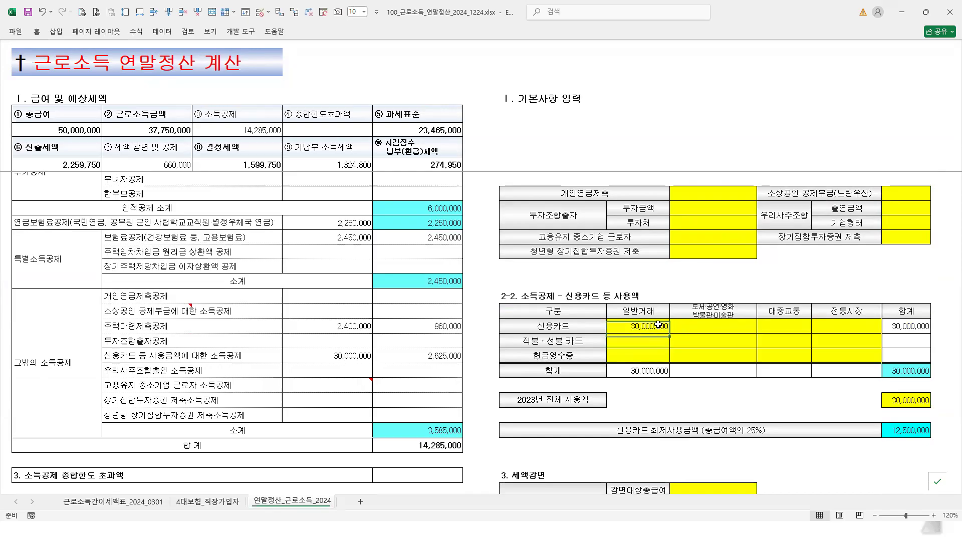
Check 신용카드 최저사용금액 (총급여액의 25%) and the resulting 신용카드 등 사용금액에 대한 소득공제
scroll(687, 388, "down", 1)
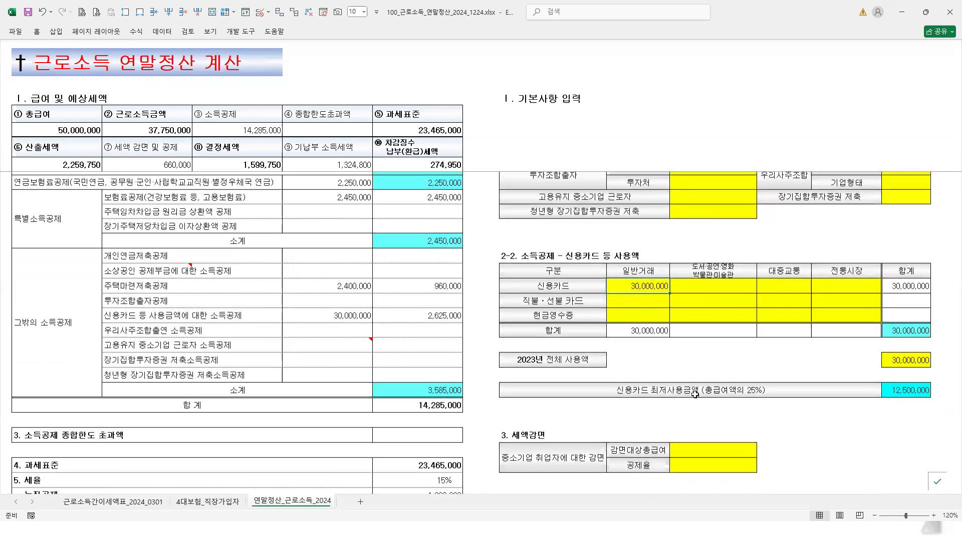
left_click(900, 388)
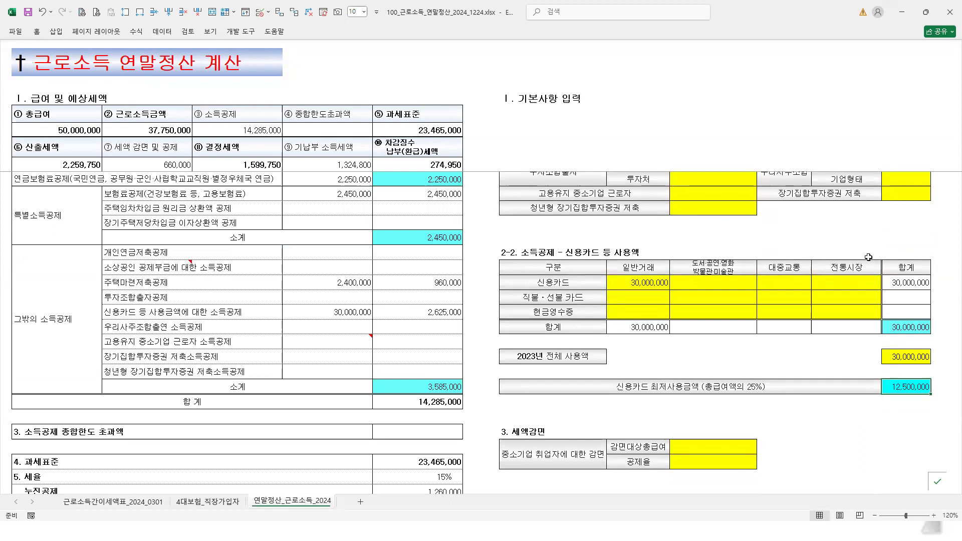
left_click(696, 383)
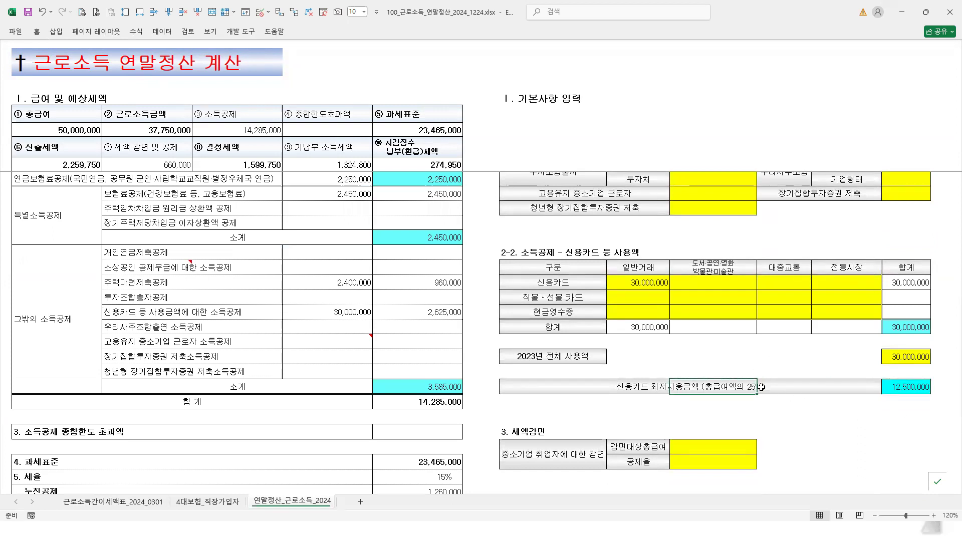
left_click(593, 386)
left_click(442, 311)
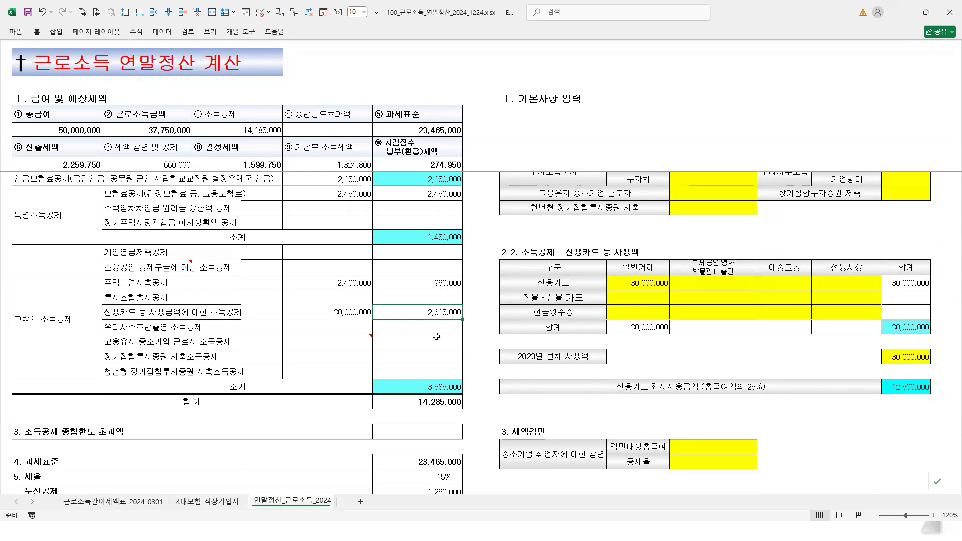
Examine the 근로소득, 결혼 and 자녀 세액공제 rows in section 8, 세액공제
scroll(442, 378, "down", 2)
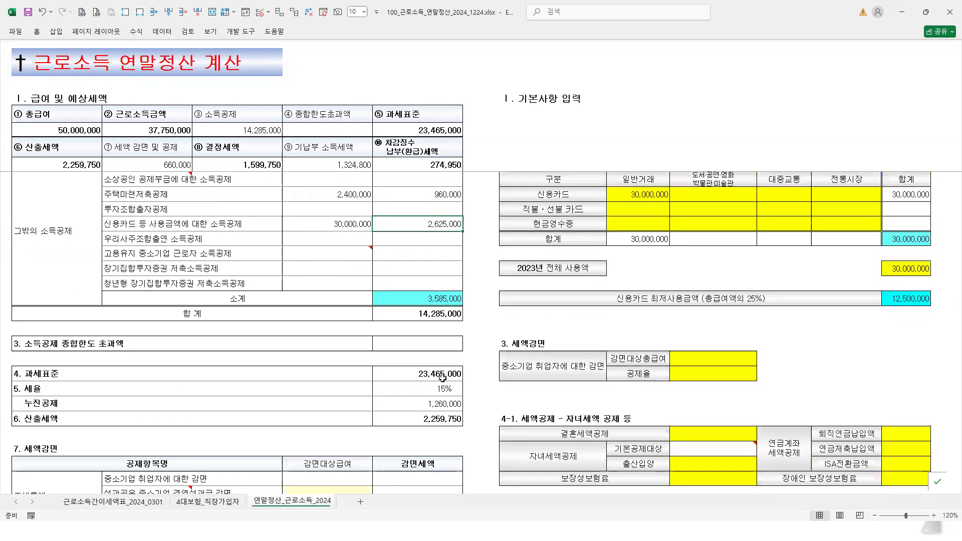
scroll(443, 378, "down", 5)
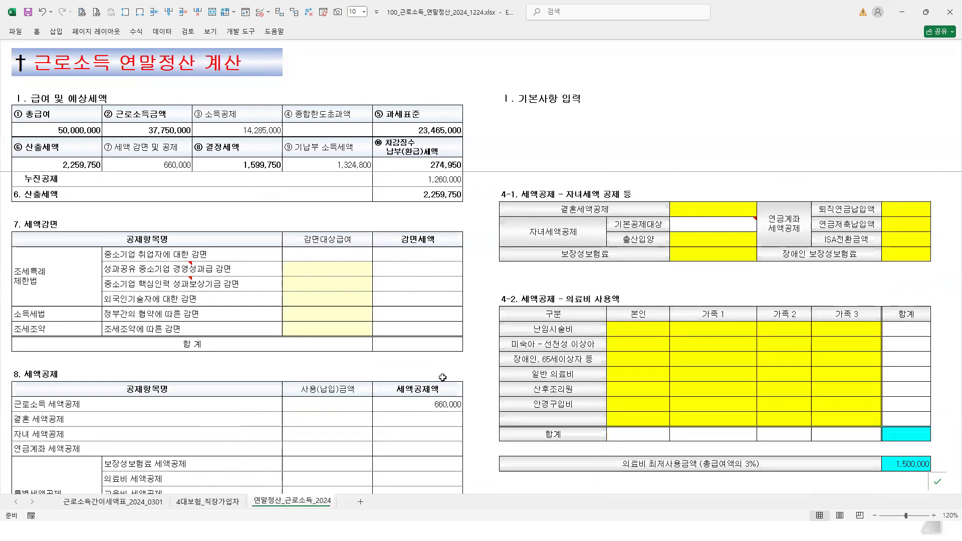
scroll(442, 377, "down", 1)
left_click(442, 359)
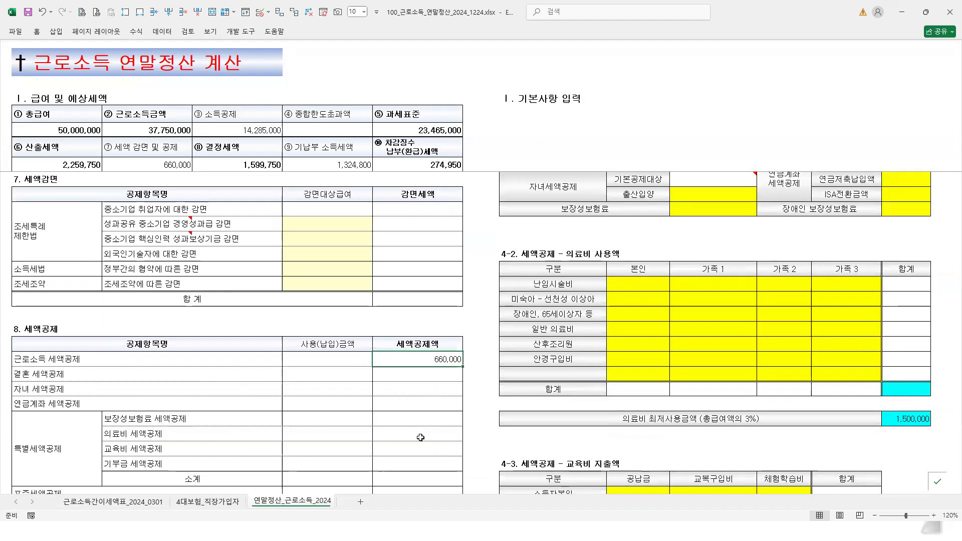
left_click(37, 374)
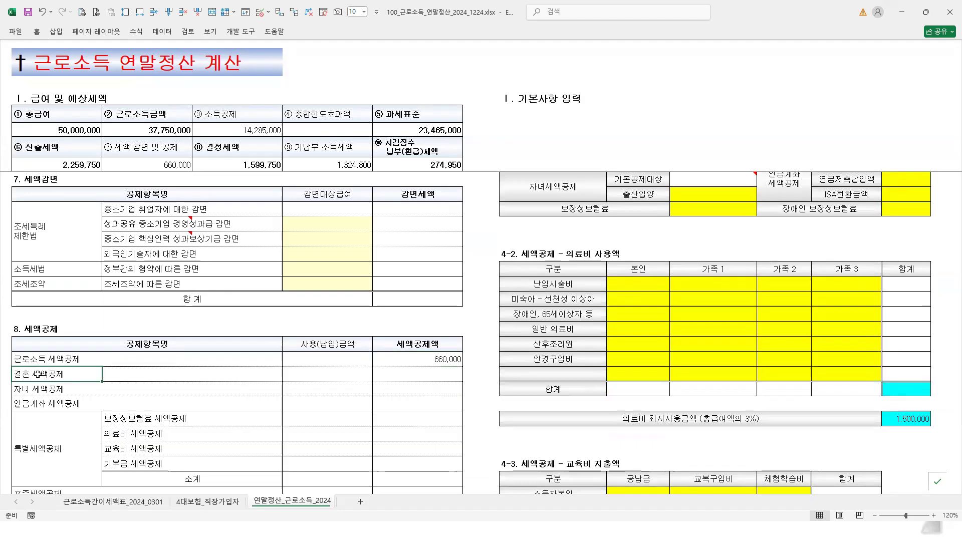
left_click(418, 380)
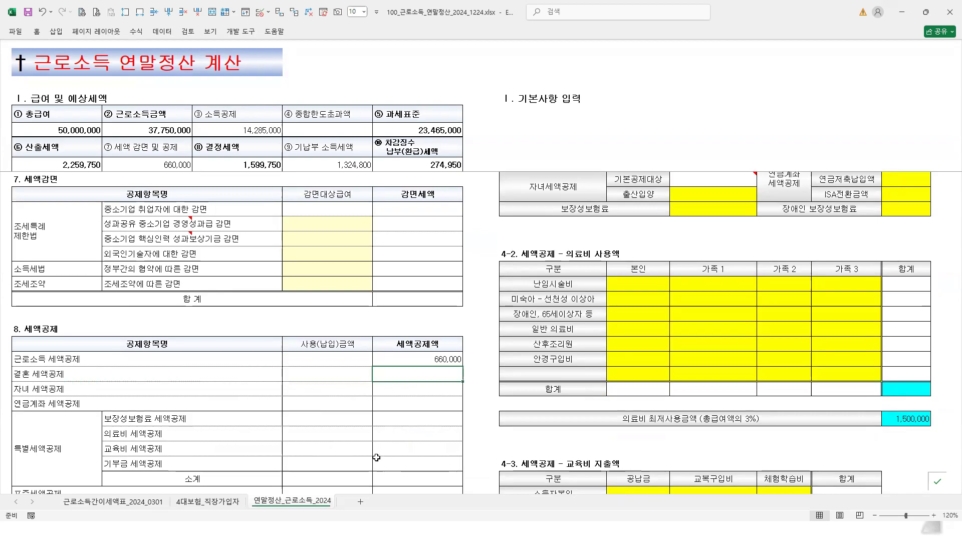
left_click(33, 390)
left_click(425, 390)
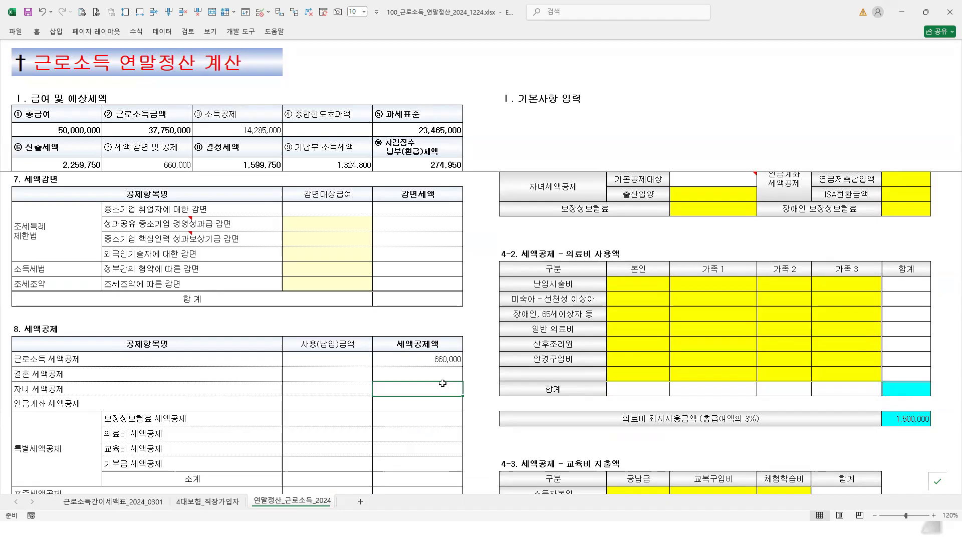
Compare the 자녀 세액공제 row with the 직계비속(0~7세) entry in section 2-1
scroll(808, 339, "up", 3)
scroll(807, 339, "up", 10)
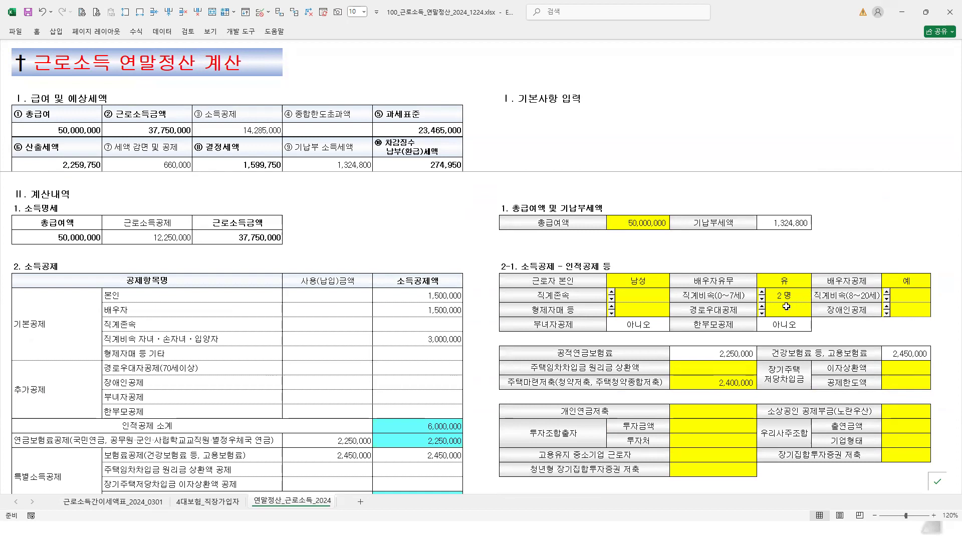
scroll(764, 333, "down", 1)
scroll(764, 333, "down", 6)
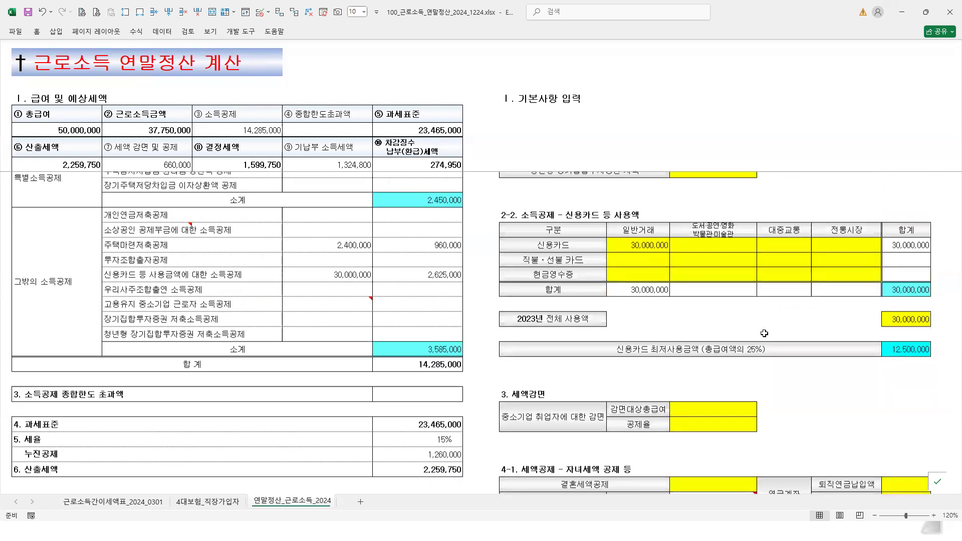
scroll(764, 333, "down", 9)
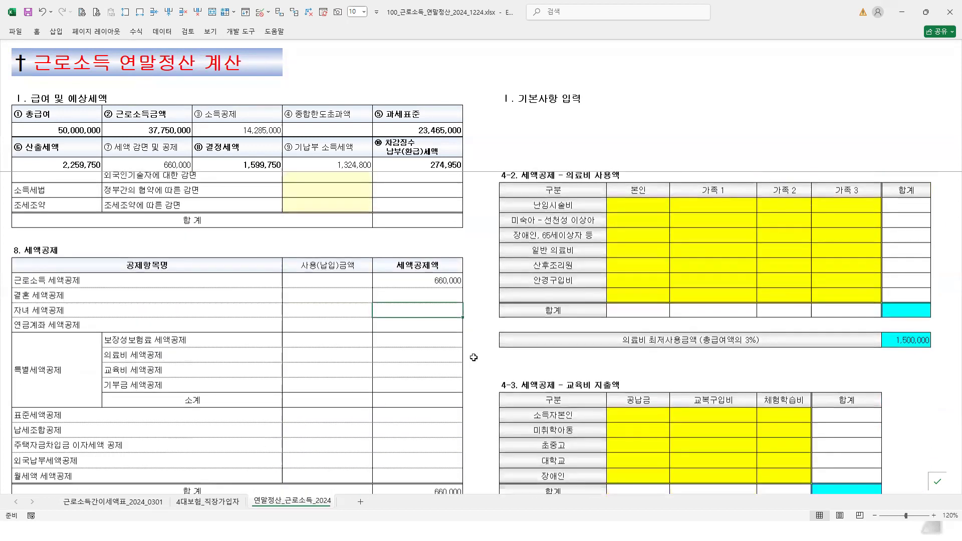
Set 보장성보험료 in section 4-1 to 1,000,000 and check the 보장성보험료 세액공제 amount
scroll(451, 359, "down", 1)
left_click(130, 330)
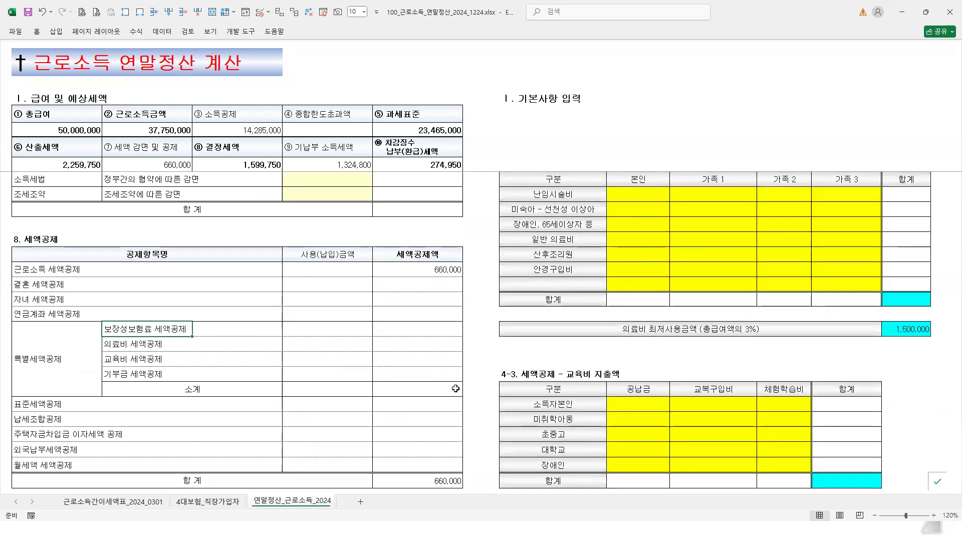
scroll(727, 403, "up", 3)
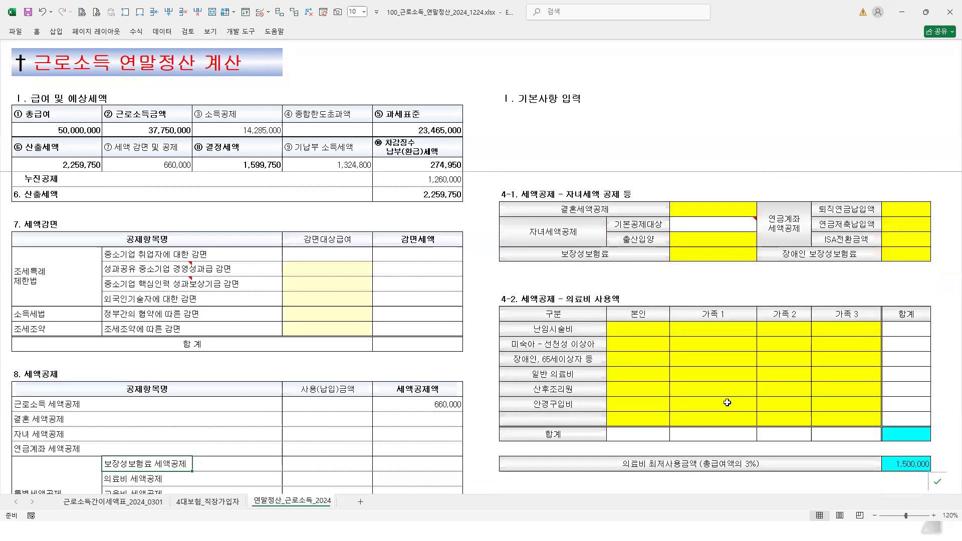
left_click(714, 254)
type("1000000")
key("Return")
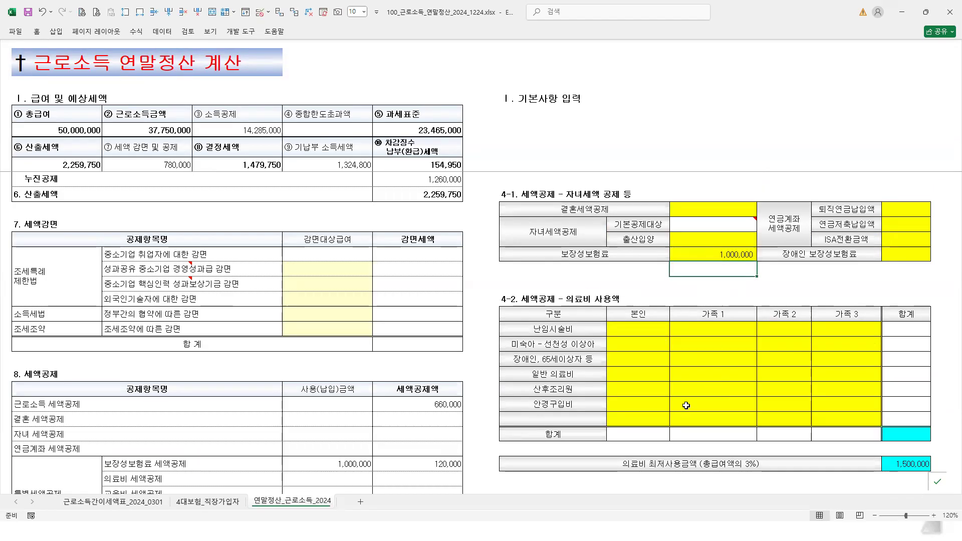
scroll(443, 425, "down", 2)
left_click(445, 372)
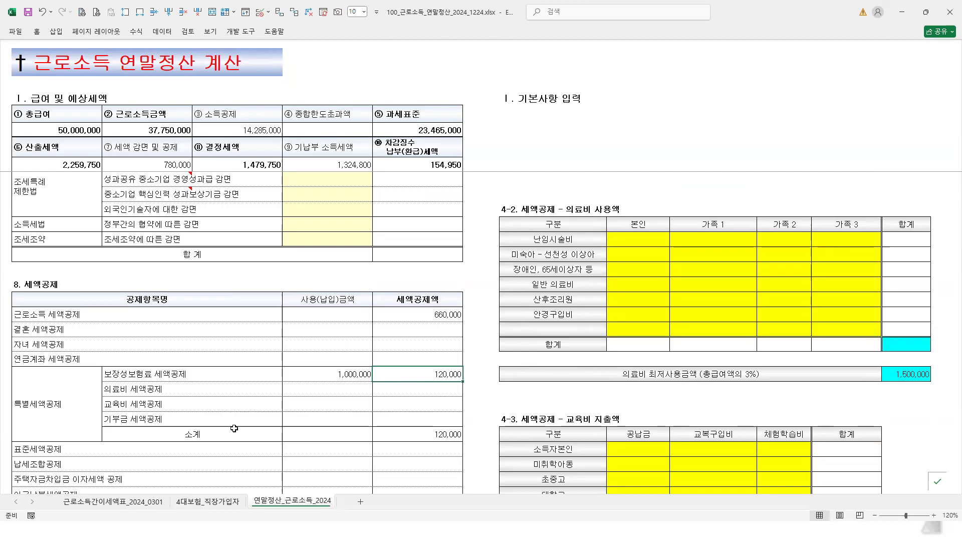
Set 연금저축납입액 under 연금계좌 세액공제 to 6,000,000 and check the 연금계좌 세액공제 amount
left_click(48, 360)
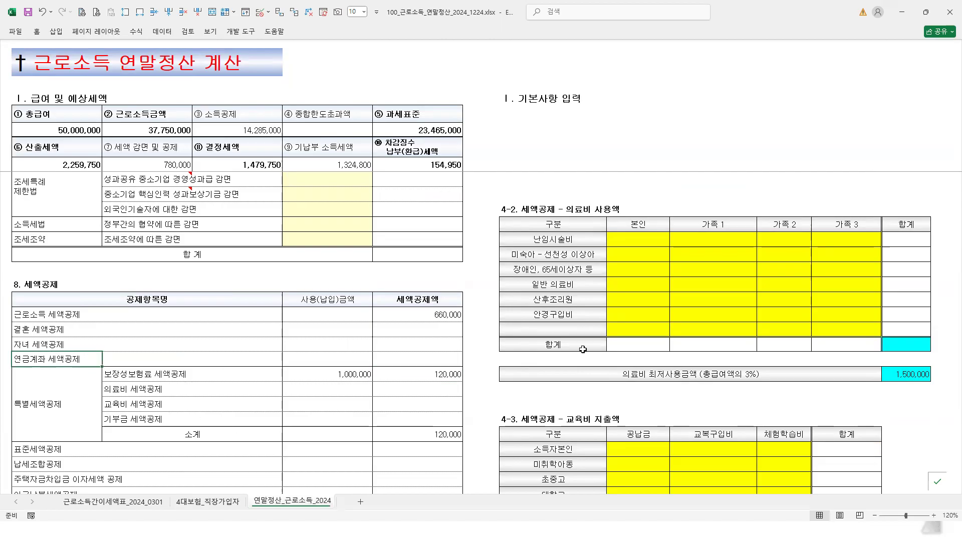
scroll(792, 361, "up", 1)
scroll(792, 361, "up", 2)
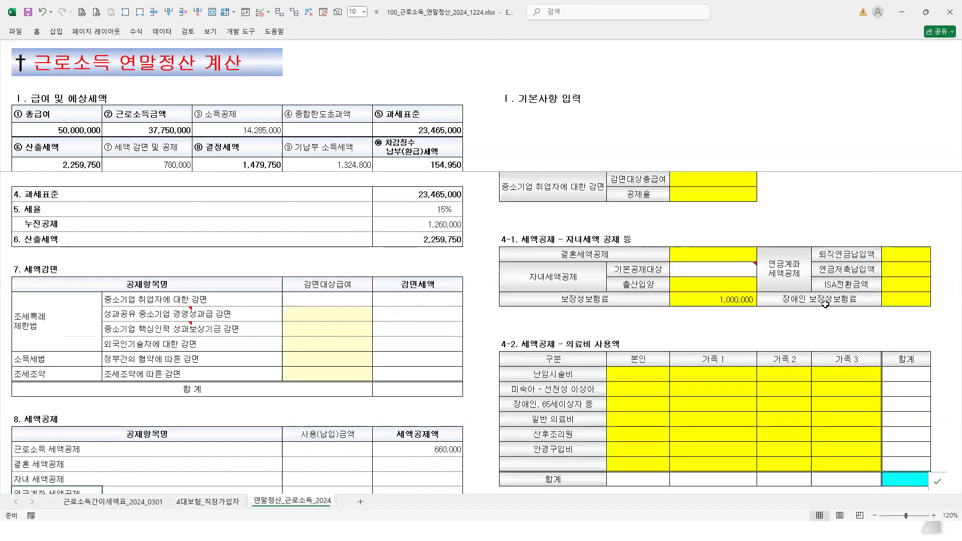
left_click(853, 271)
left_click(922, 269)
type("60")
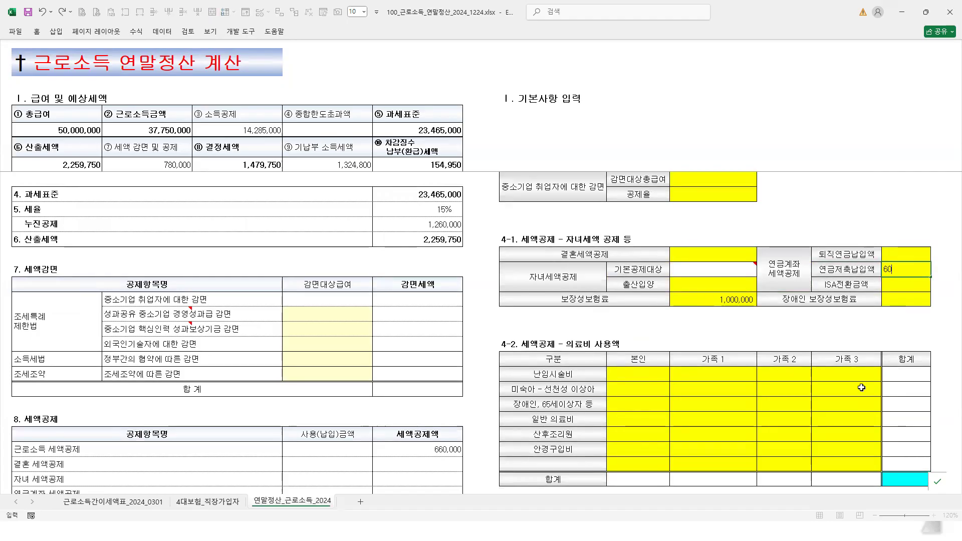
key("Return")
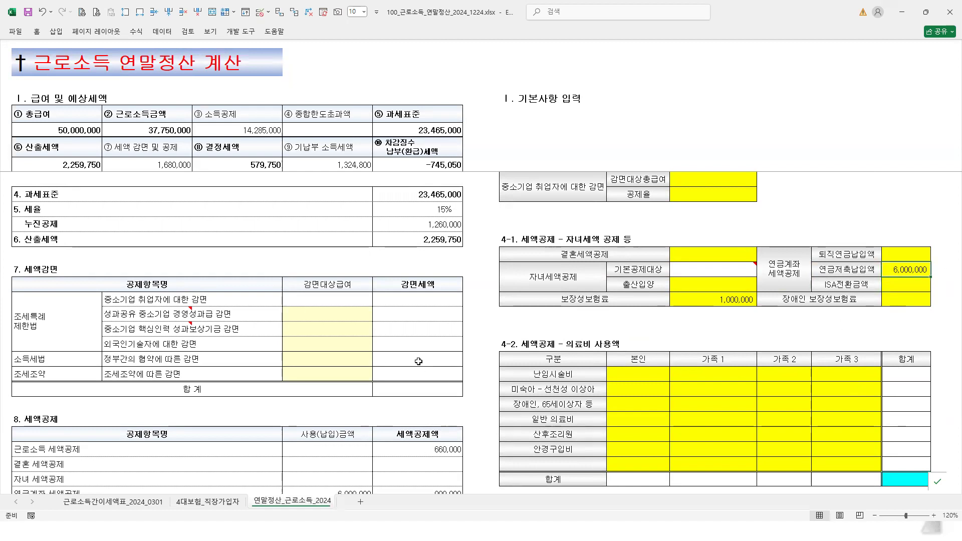
scroll(419, 361, "down", 3)
scroll(418, 361, "down", 2)
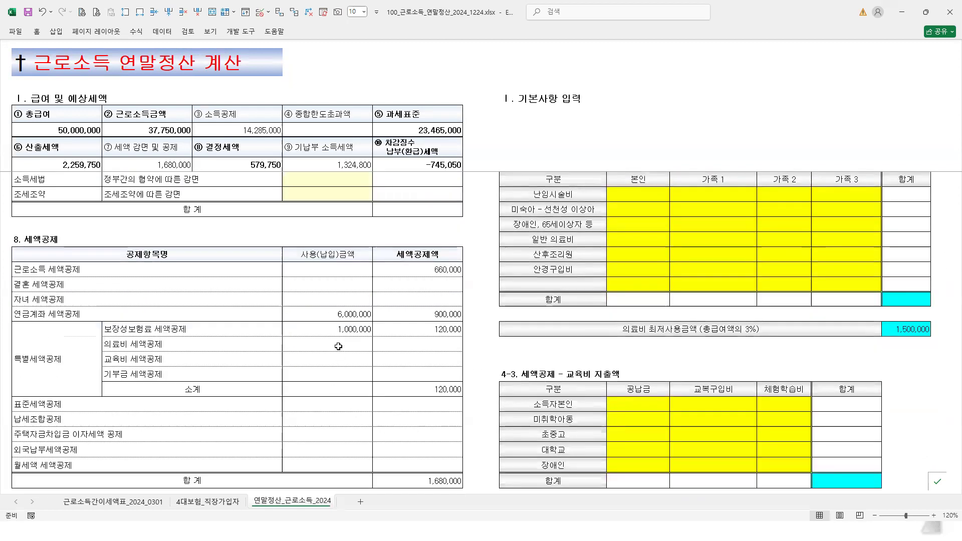
left_click(442, 314)
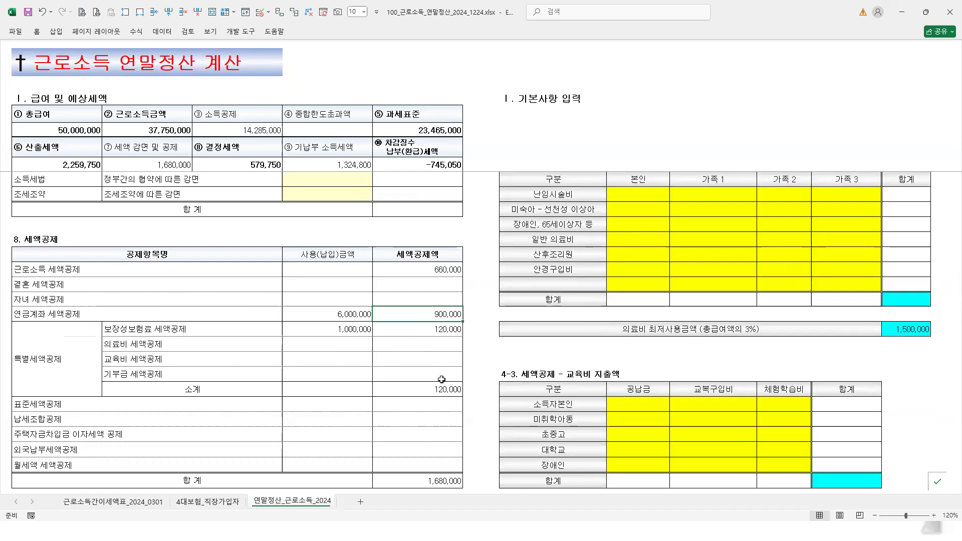
Check the total tax credits, 결정세액, 기납부세액 and the 소득세 line of 차감징수(환급)세액
scroll(435, 378, "down", 1)
scroll(436, 379, "down", 2)
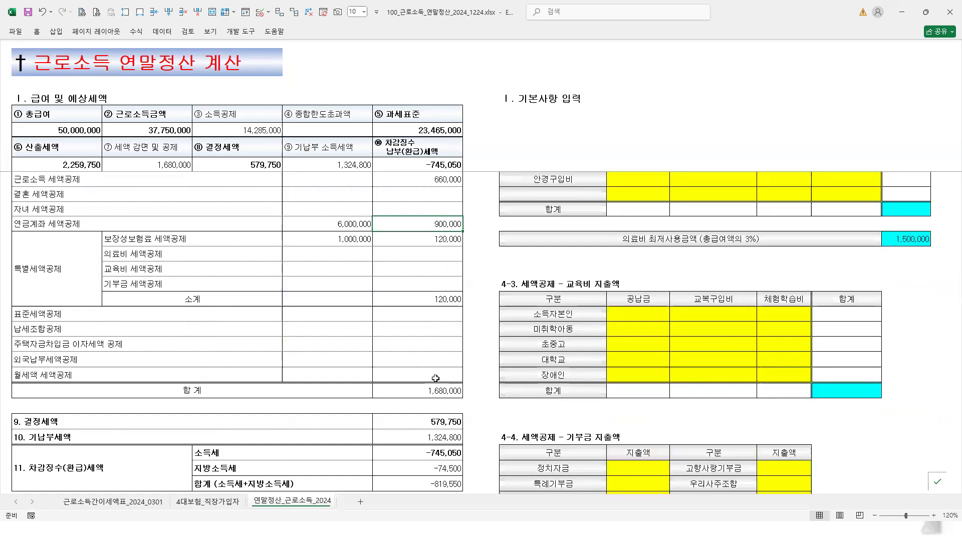
left_click(430, 376)
scroll(426, 391, "down", 1)
scroll(424, 402, "down", 2)
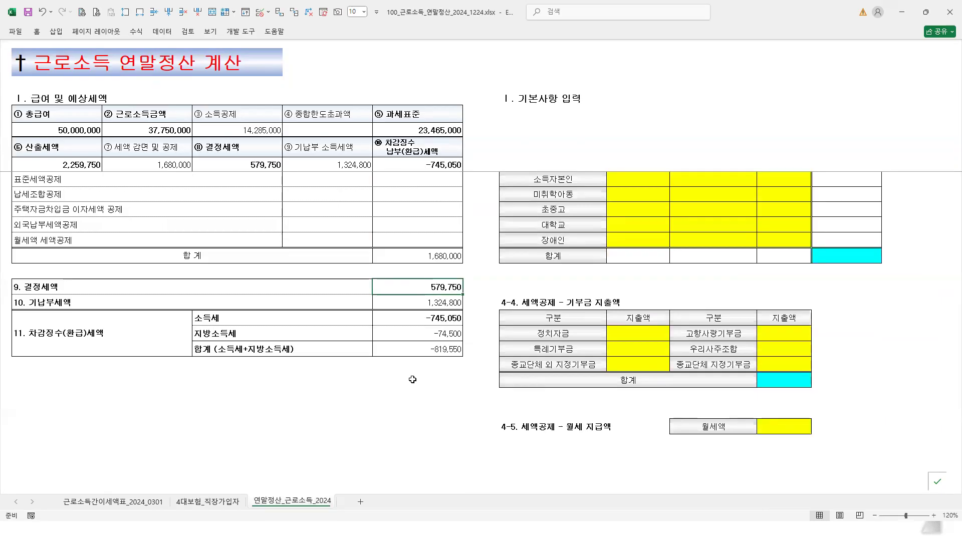
left_click(431, 306)
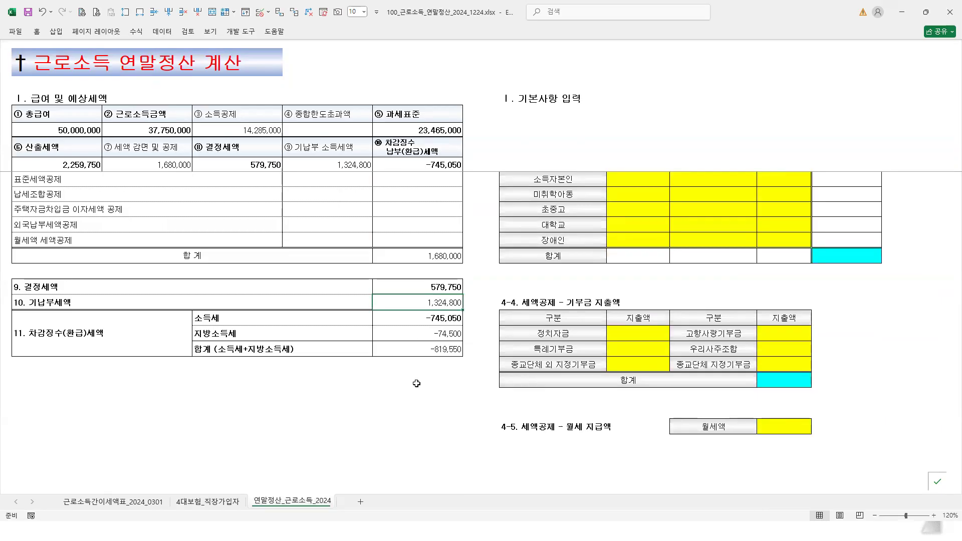
left_click(438, 321)
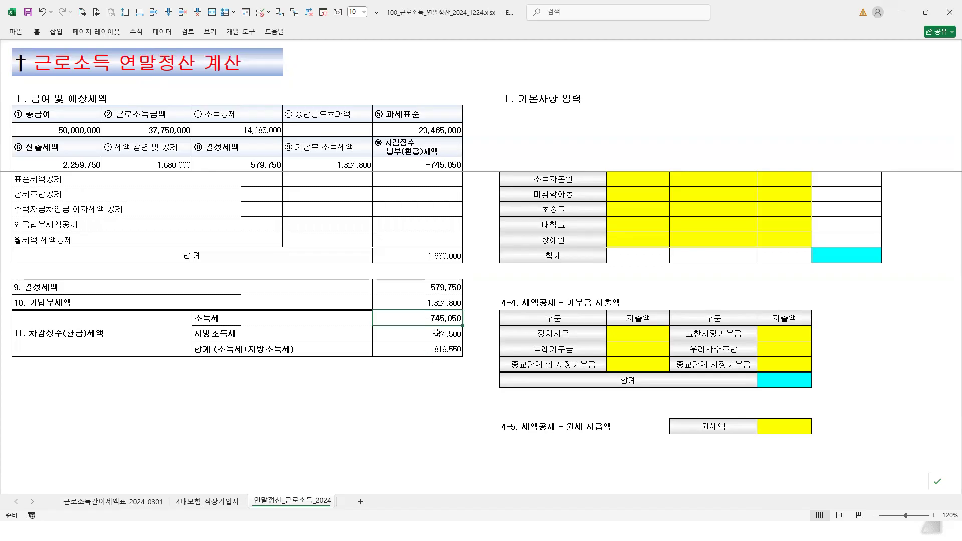
Review the 기납부세액, 배우자유무 and 직계비속(0~7세) entries against the 차감징수 납부(환급)세액 in the summary table
scroll(441, 426, "up", 15)
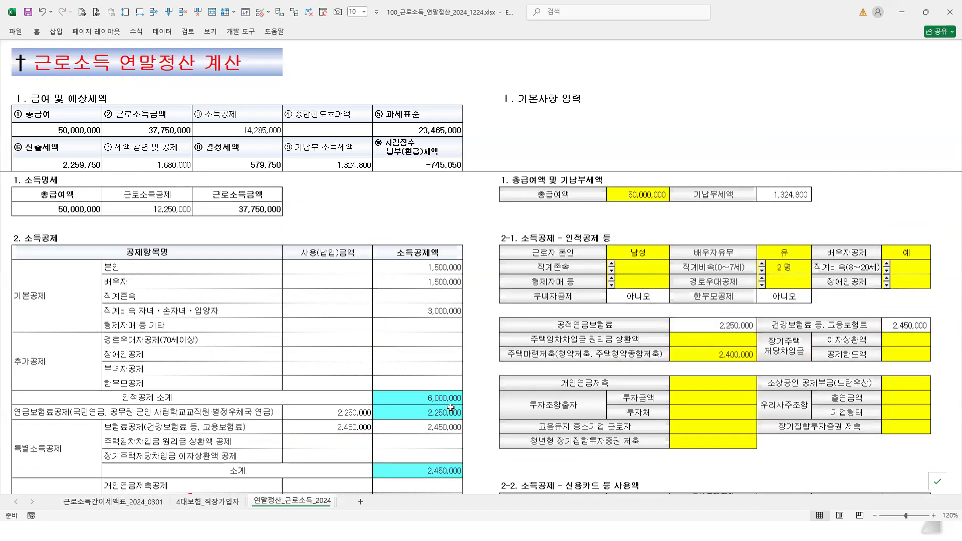
left_click(796, 222)
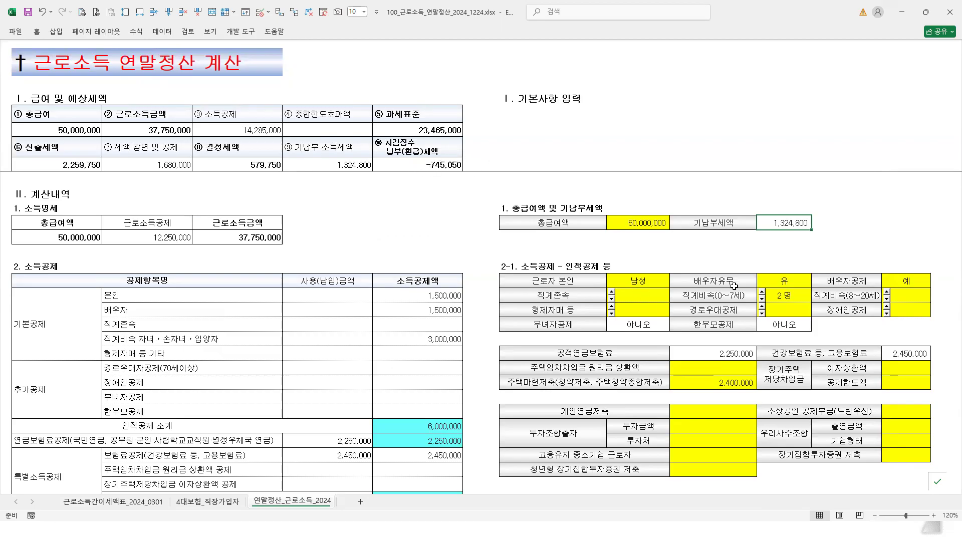
left_click(786, 284)
left_click(787, 296)
left_click(801, 223)
left_click(431, 166)
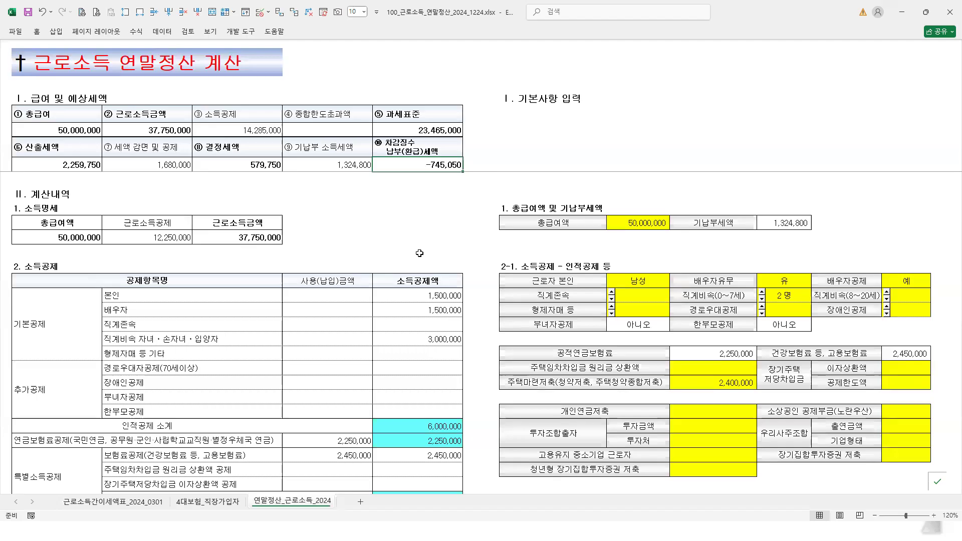
Set 총급여액 to 30,000,000 and check 기납부세액, 공적연금보험료, 건강보험료 등 and the 주택마련저축 entry
left_click(650, 222)
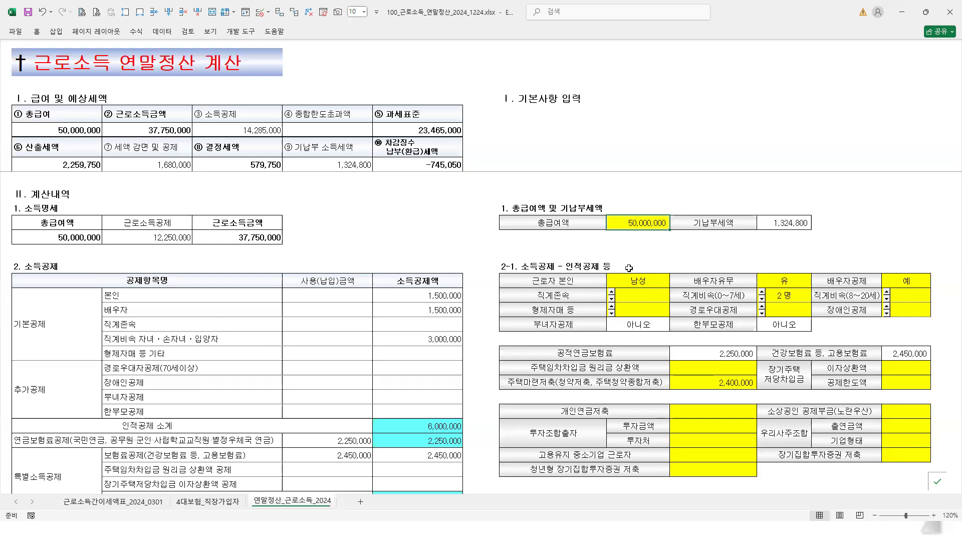
type("300000")
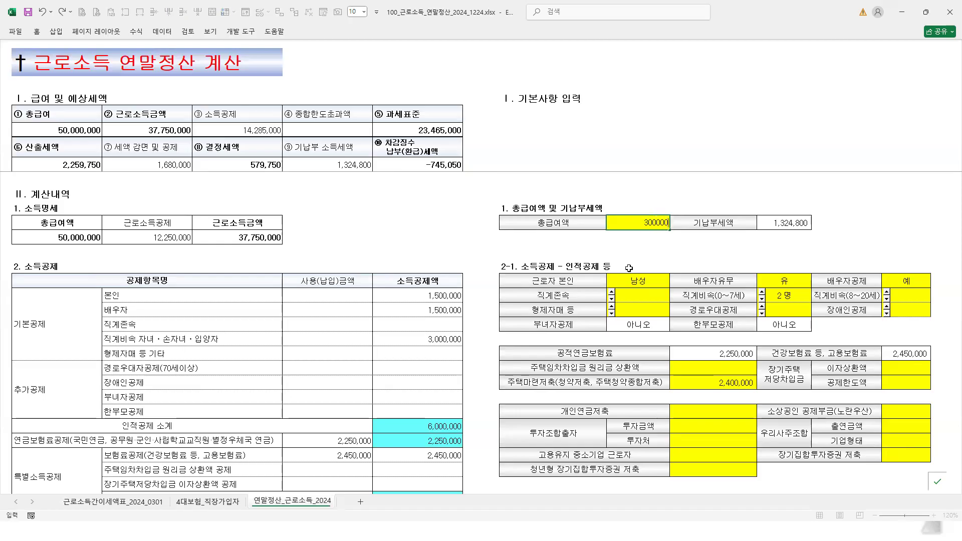
key("Return")
key("Up")
key("Right")
key("Right")
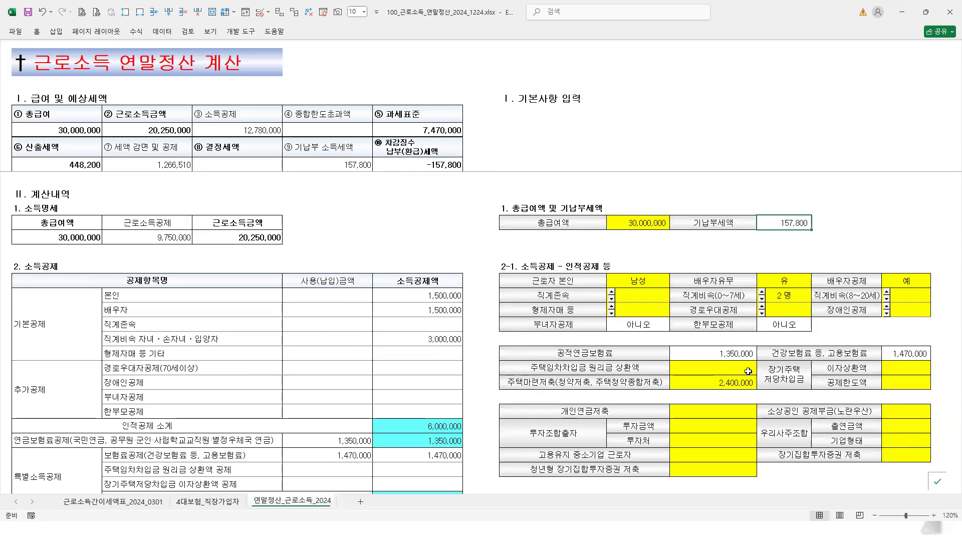
scroll(748, 372, "down", 1)
left_click(736, 310)
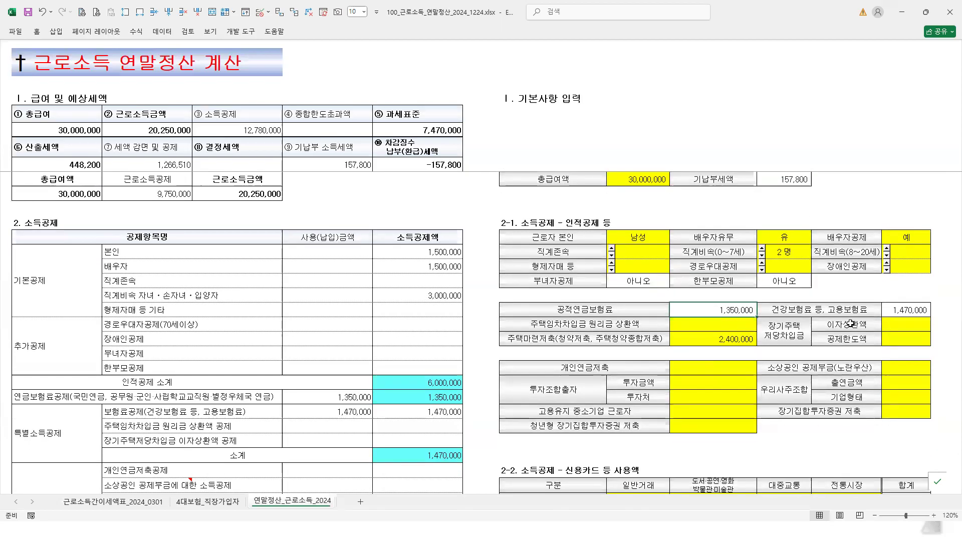
left_click(886, 310)
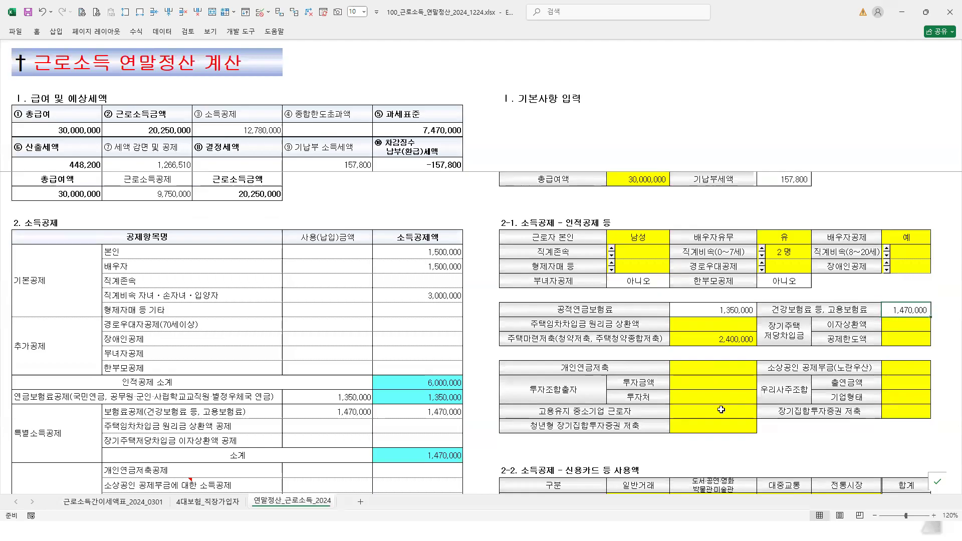
left_click(729, 339)
Set the 일반거래 amount for 신용카드 in section 2-2 to 10,000,000
scroll(709, 407, "down", 2)
left_click(647, 413)
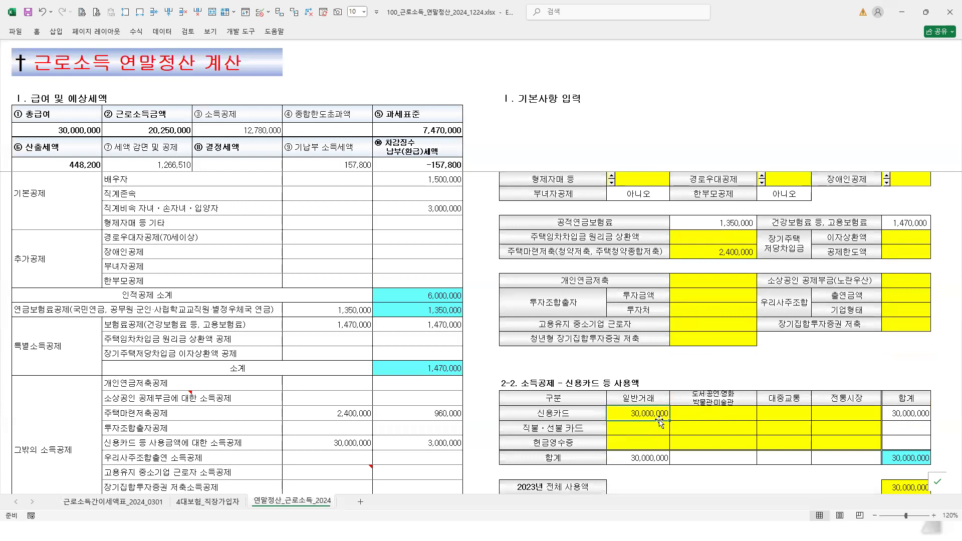
type("10,")
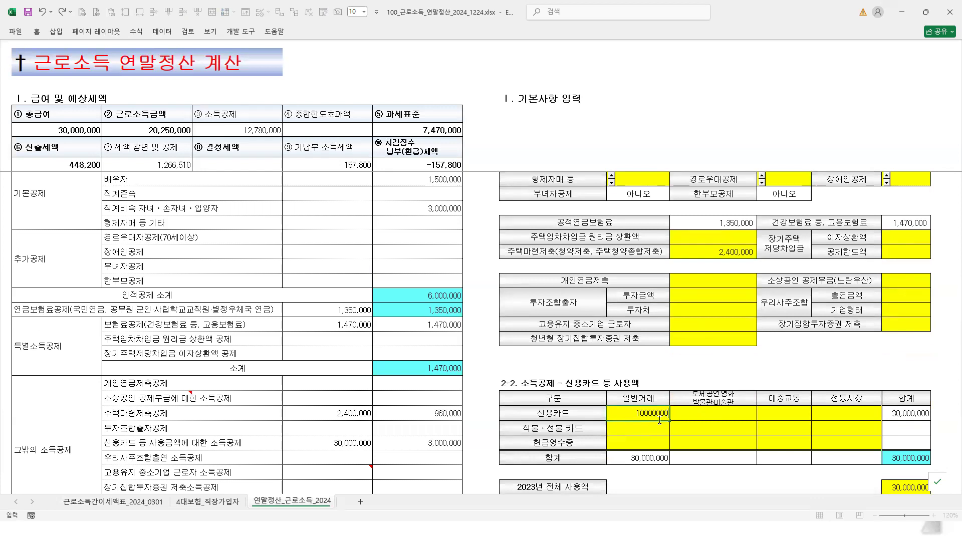
type("000,000")
key("Return")
Check the recalculated deductions and credits through section 11, plus 차감징수 납부(환급)세액 and 결정세액 in the summary table
scroll(697, 381, "down", 4)
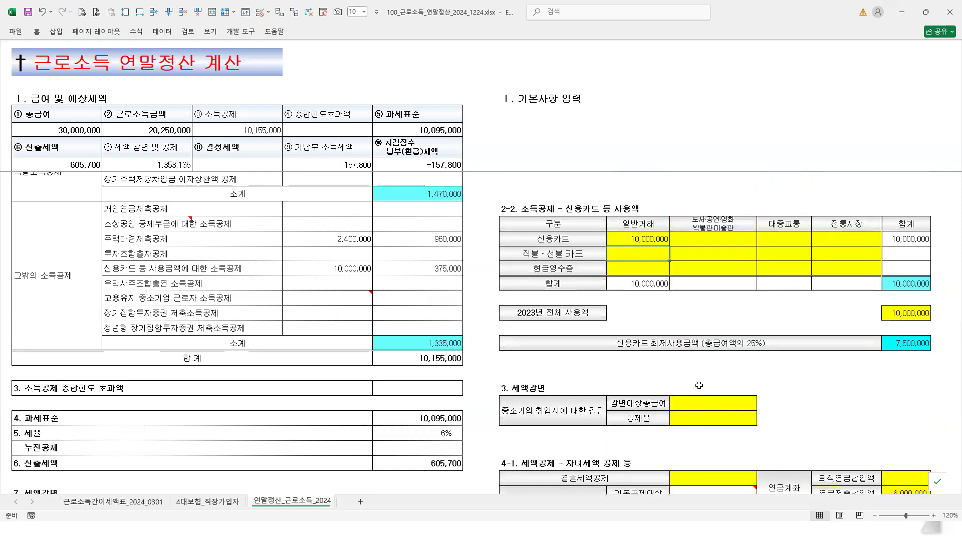
scroll(699, 386, "down", 5)
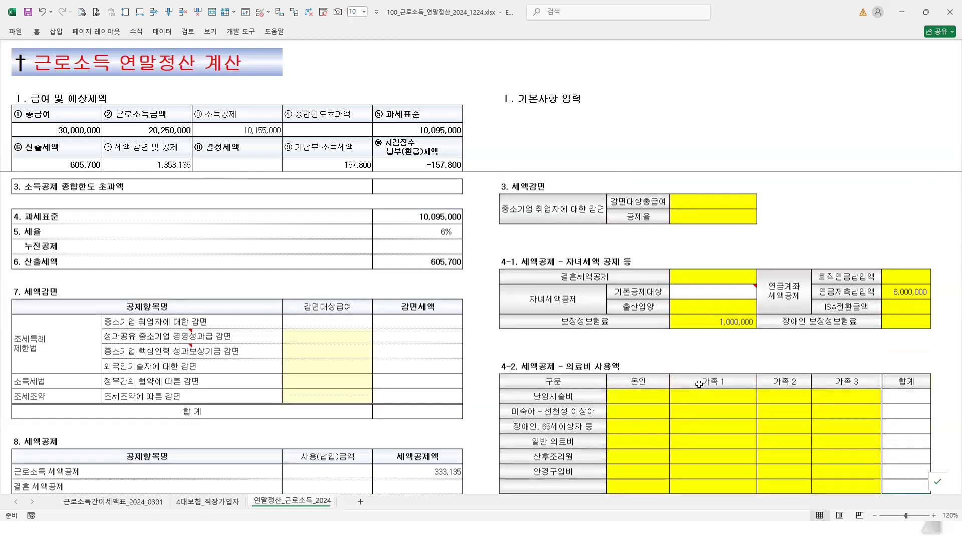
scroll(699, 385, "down", 10)
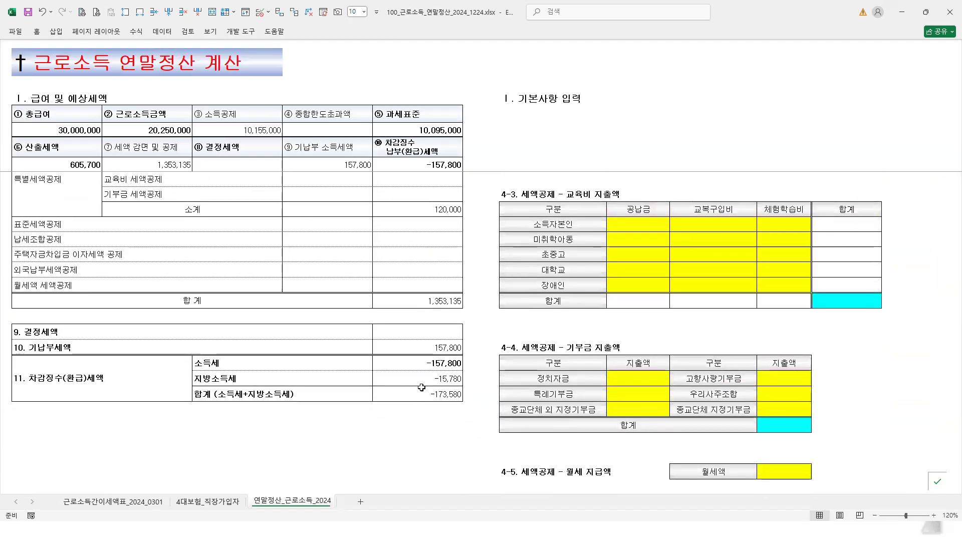
scroll(548, 350, "up", 20)
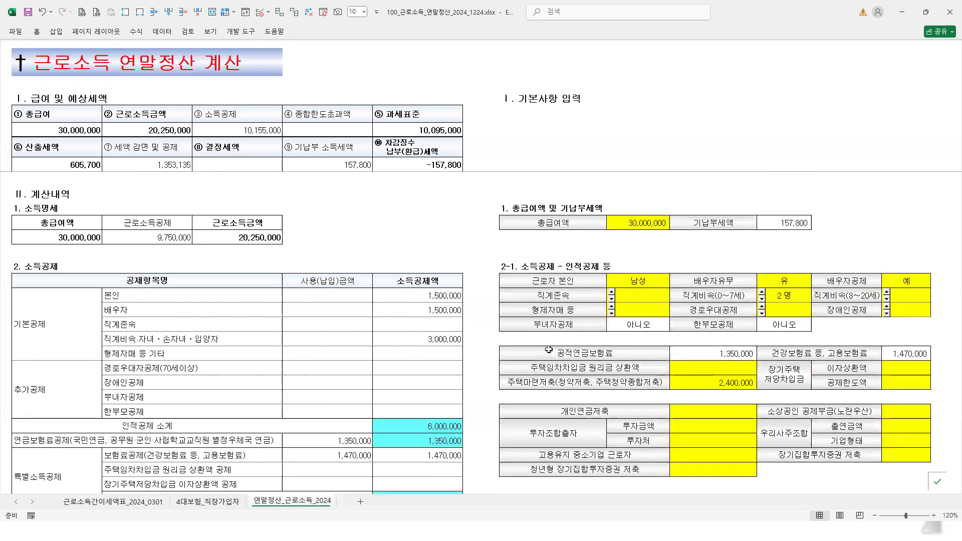
left_click(428, 168)
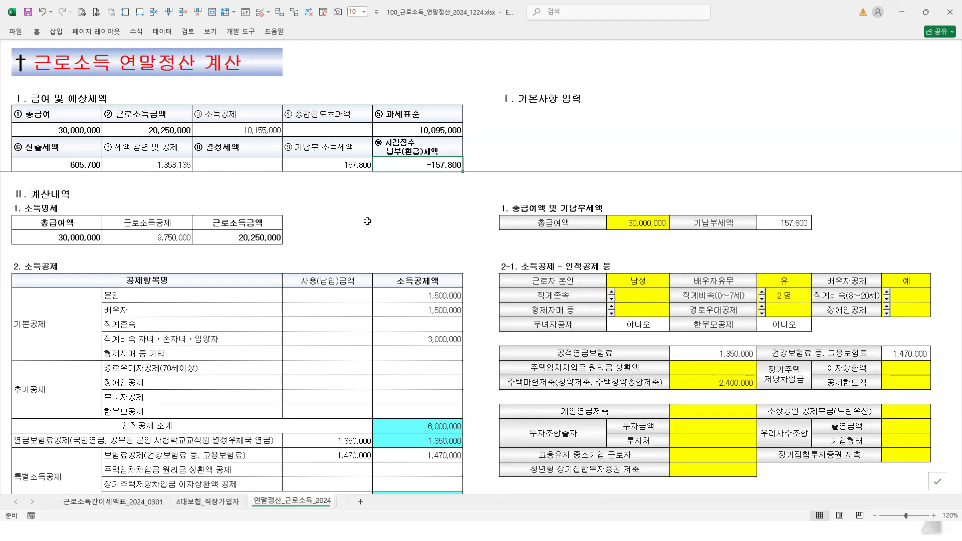
left_click(241, 165)
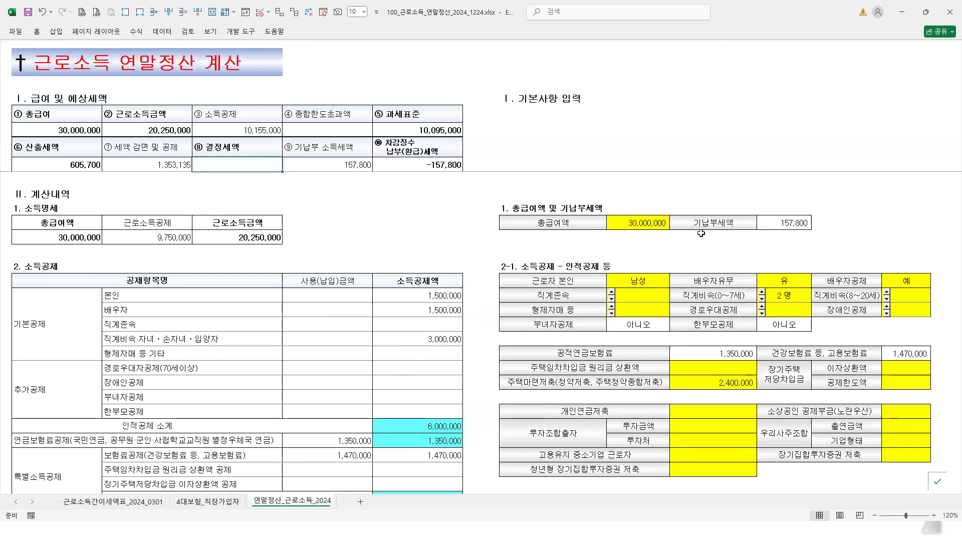
Compare the 총급여액 entry with the 월세액 세액공제 row and the summary's 차감징수 납부(환급)세액
left_click(650, 220)
scroll(303, 284, "down", 3)
scroll(303, 284, "down", 15)
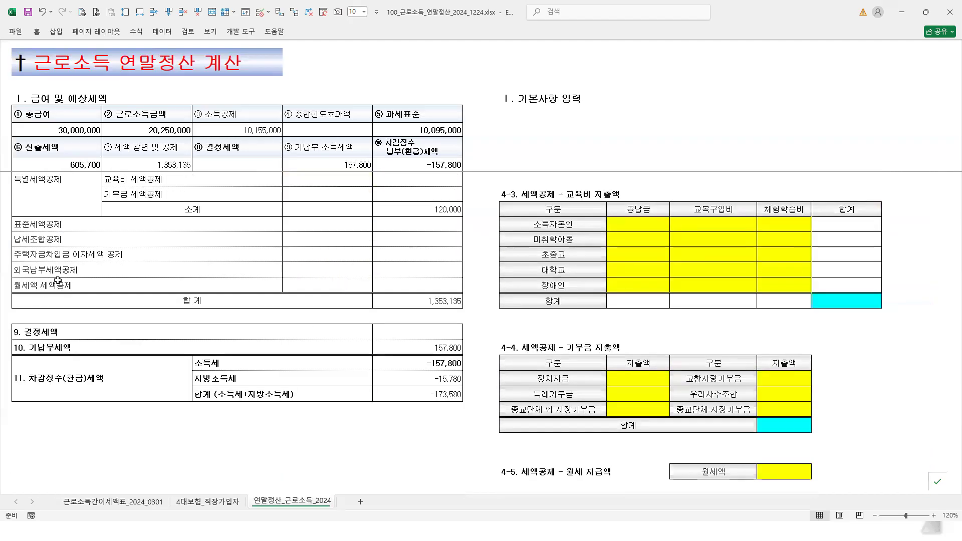
left_click(405, 281)
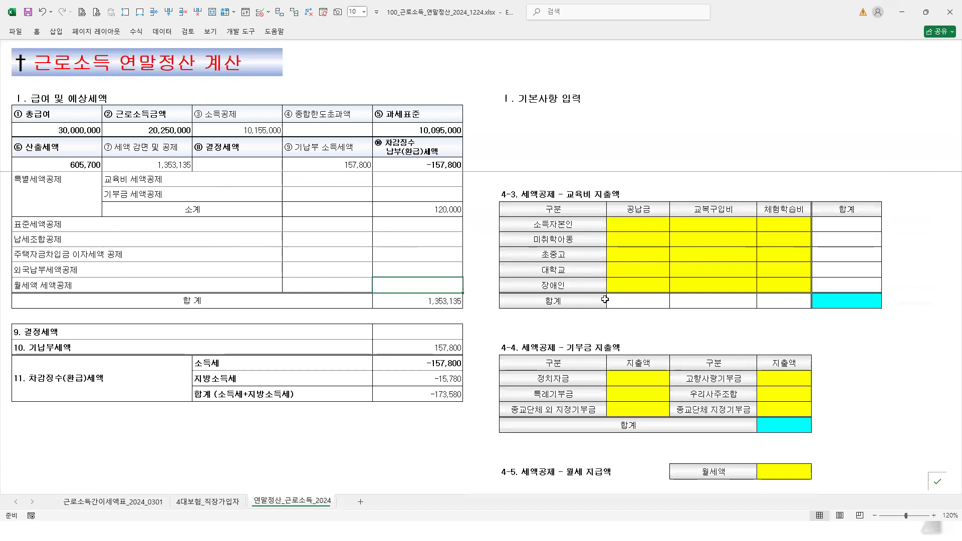
scroll(601, 300, "up", 9)
scroll(606, 299, "up", 12)
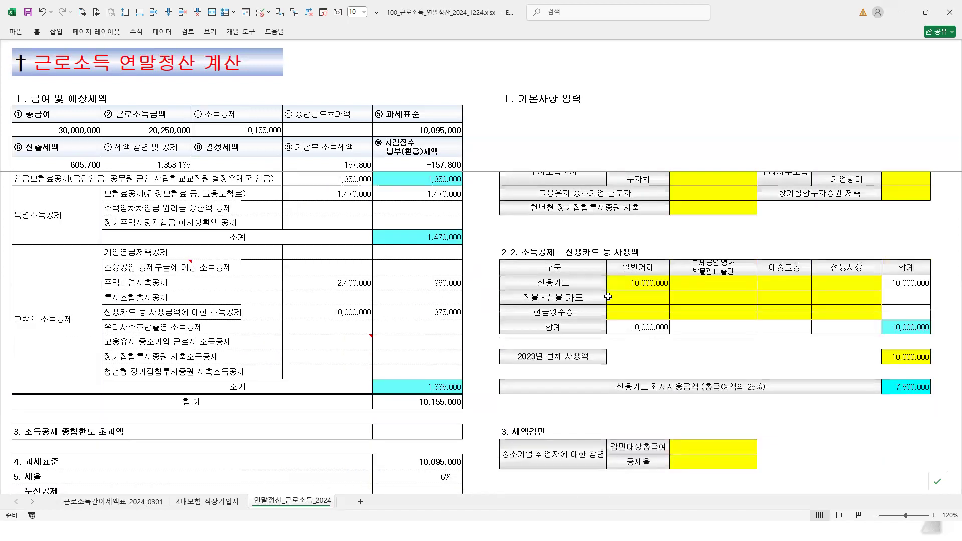
left_click(431, 167)
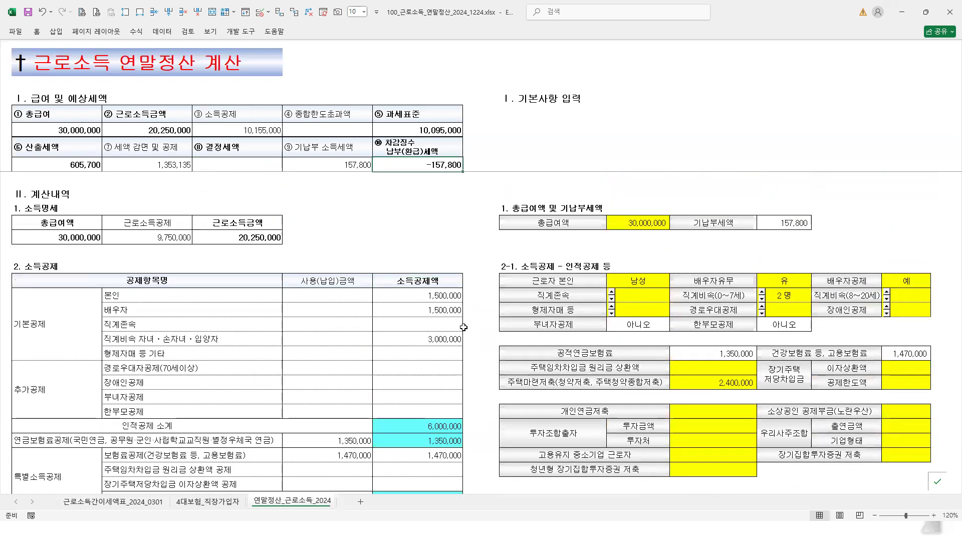
Set 월세액 in section 4-5 to 1,000,000 and check the 월세액 세액공제 amount
scroll(464, 327, "down", 12)
scroll(464, 327, "up", 1)
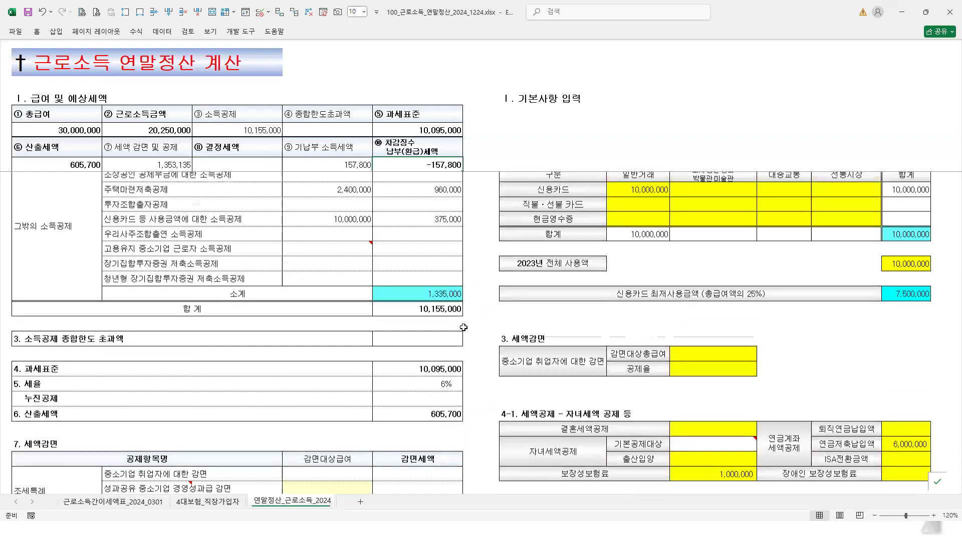
scroll(464, 328, "down", 2)
scroll(464, 328, "down", 8)
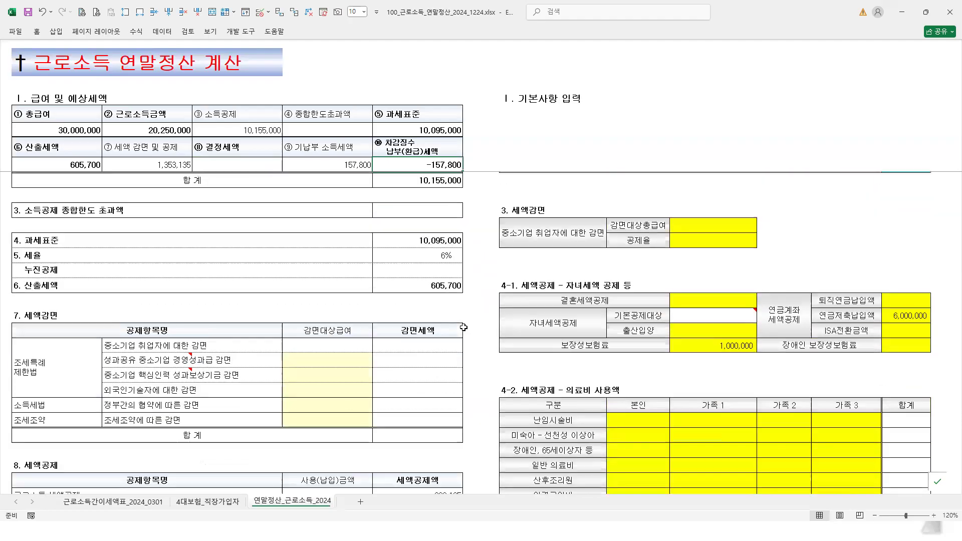
scroll(464, 325, "down", 4)
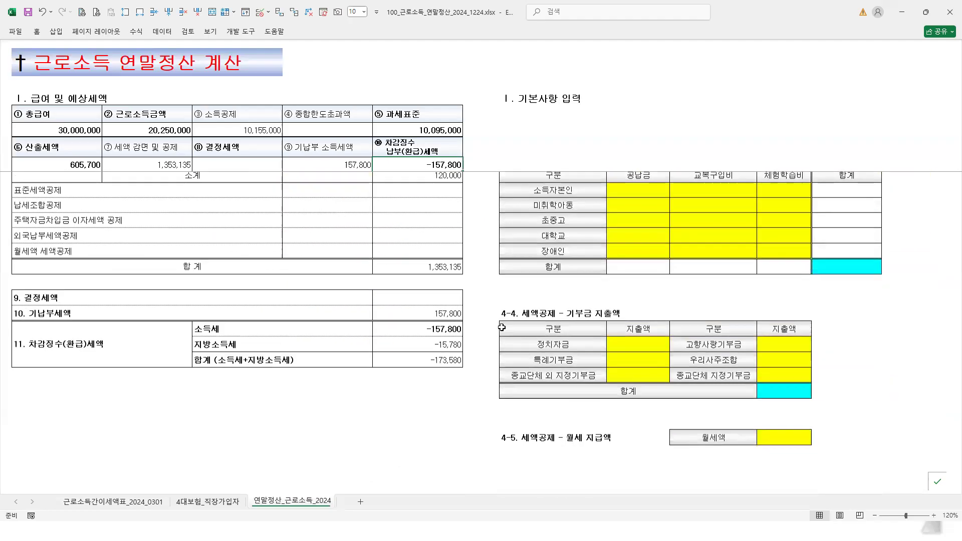
left_click(796, 379)
type("1,000,000")
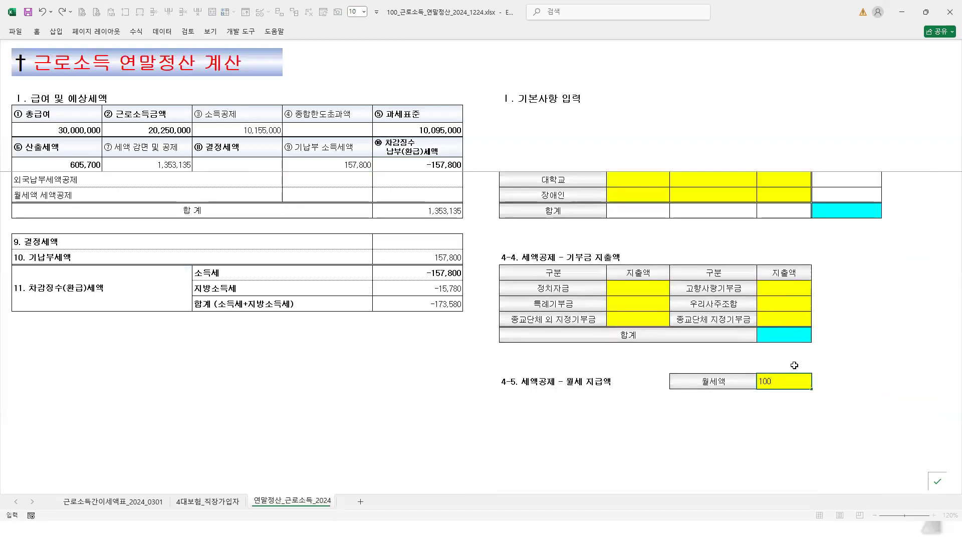
key("Return")
left_click(451, 195)
Compare the summary's 차감징수 납부(환급)세액 and 기납부 소득세액 with the tax credit total and sections 9 to 11
scroll(542, 345, "up", 5)
scroll(542, 344, "up", 10)
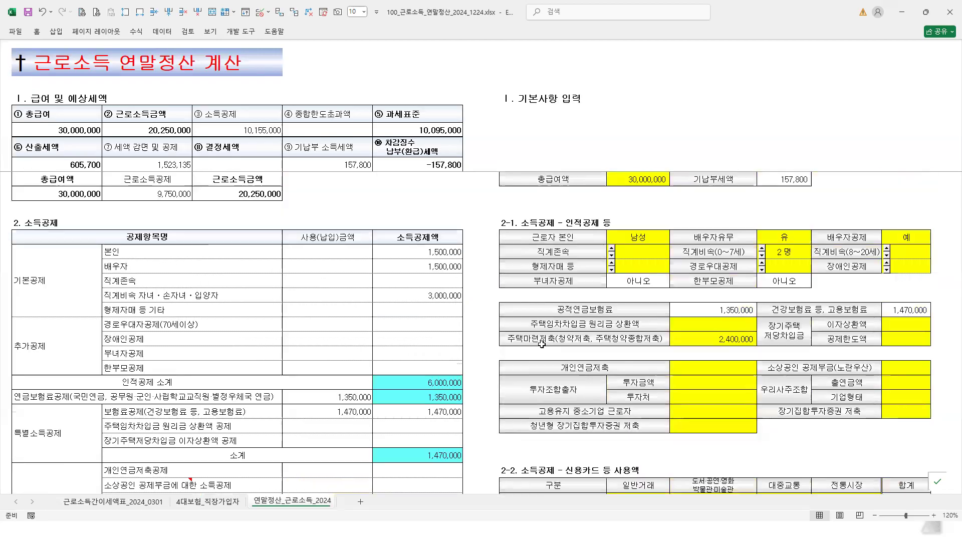
left_click(440, 164)
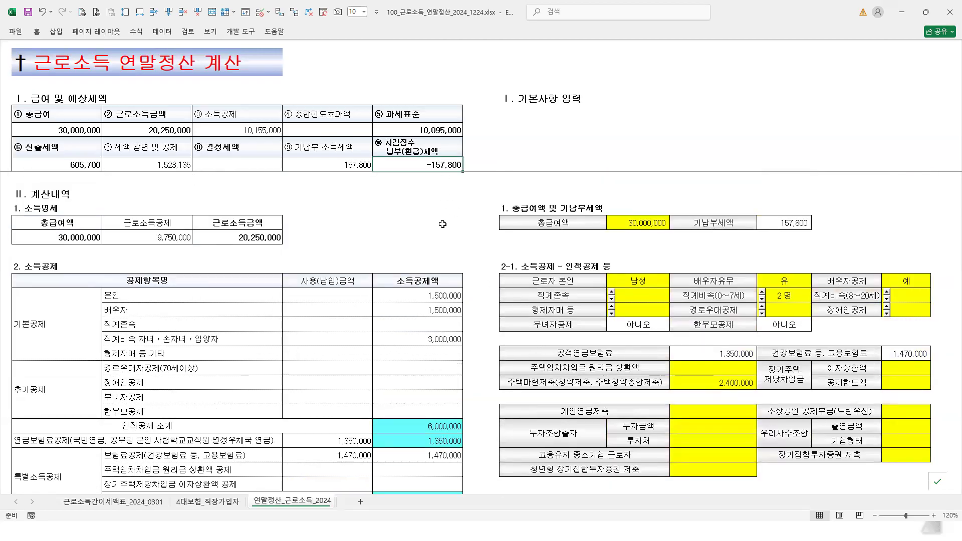
left_click(354, 167)
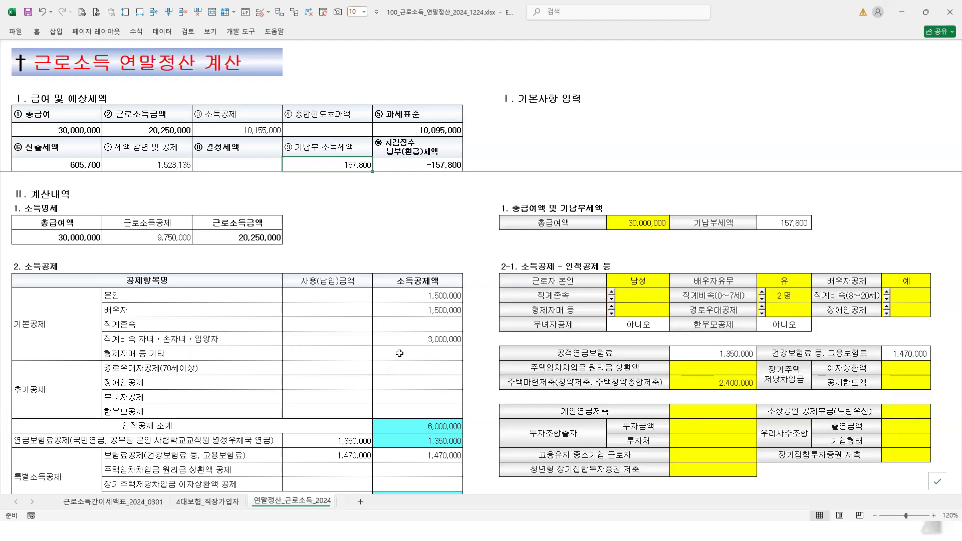
scroll(400, 354, "down", 9)
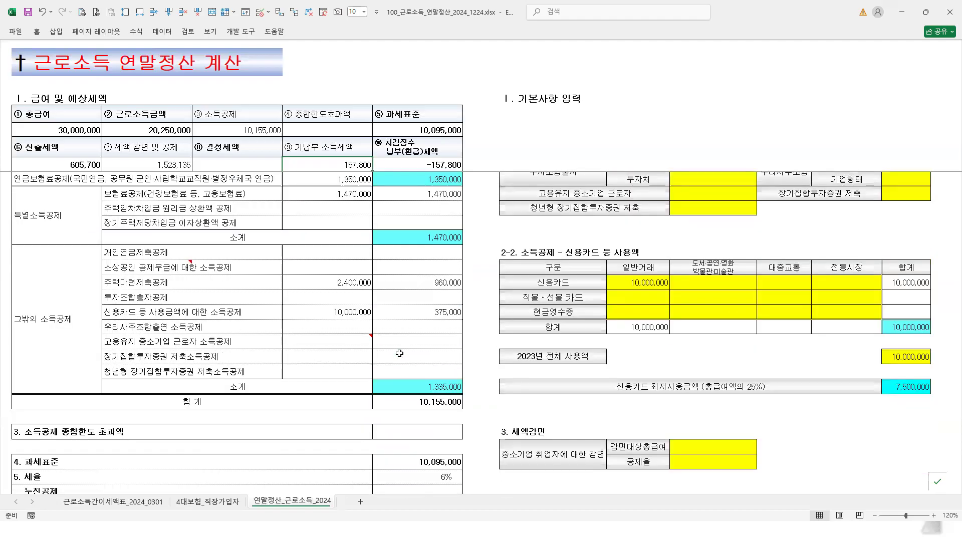
scroll(399, 354, "down", 10)
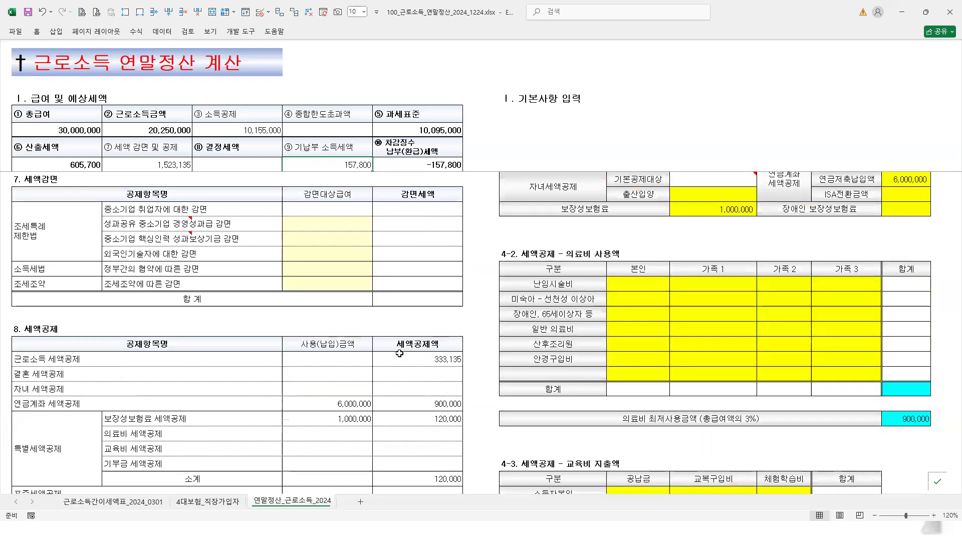
scroll(400, 370, "down", 2)
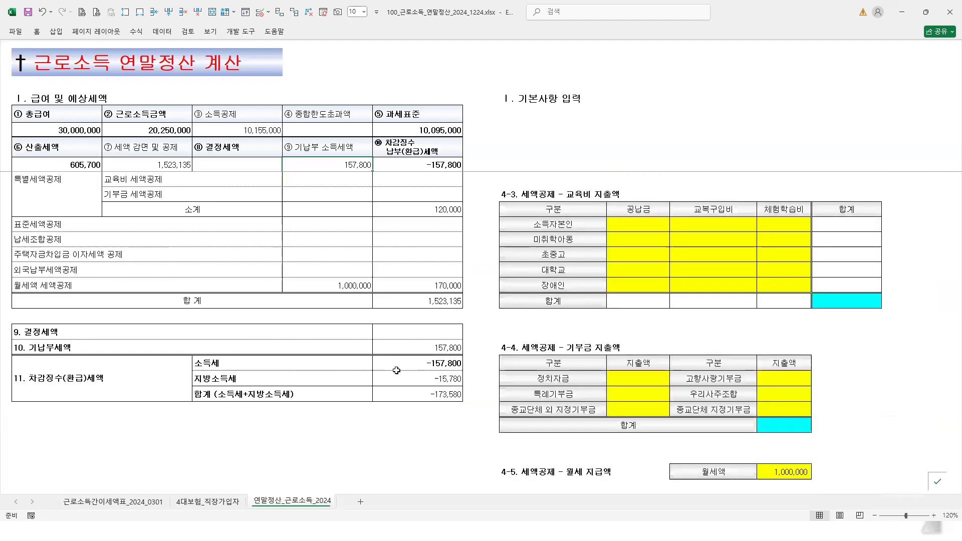